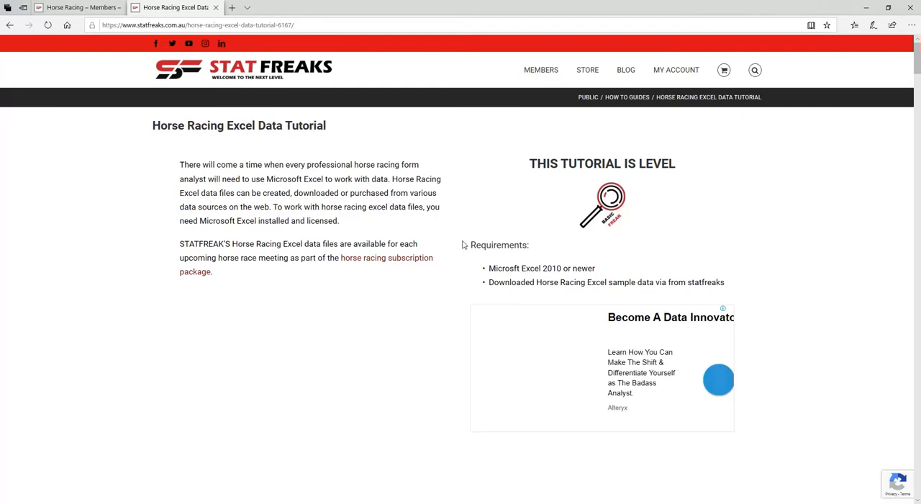
Step: Download the ALL-TODAY-SFR-DATA-HR file from today's data folder on the horse racing members page
{"action": "scroll", "coordinate": [432, 223], "scroll_direction": "down", "scroll_amount": 3}
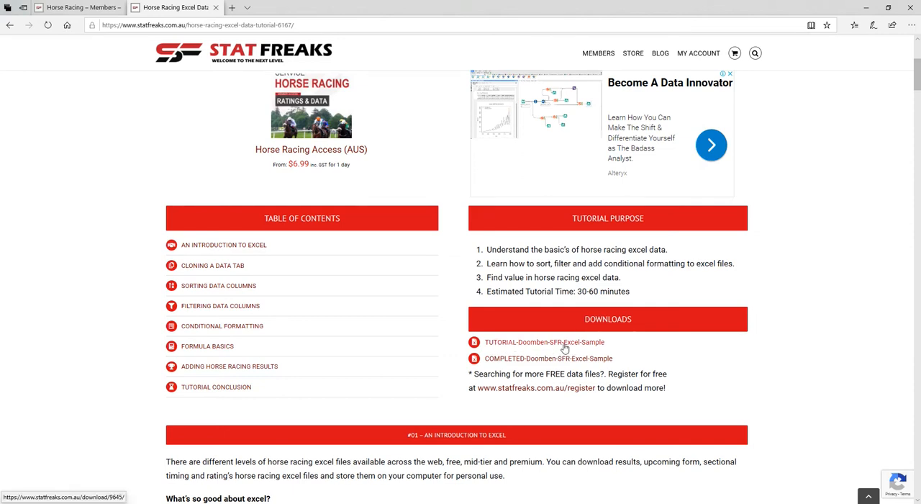
{"action": "left_click", "coordinate": [85, 8]}
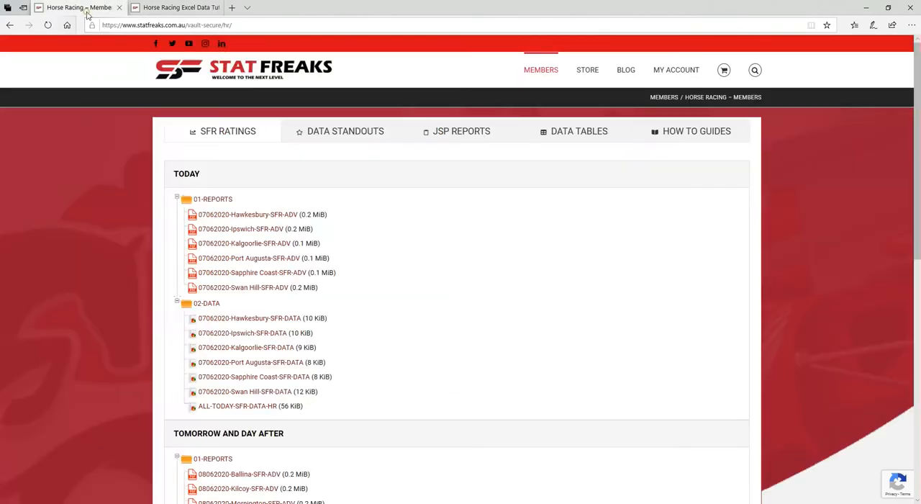
{"action": "scroll", "coordinate": [441, 243], "scroll_direction": "down", "scroll_amount": 3}
{"action": "scroll", "coordinate": [438, 249], "scroll_direction": "up", "scroll_amount": 3}
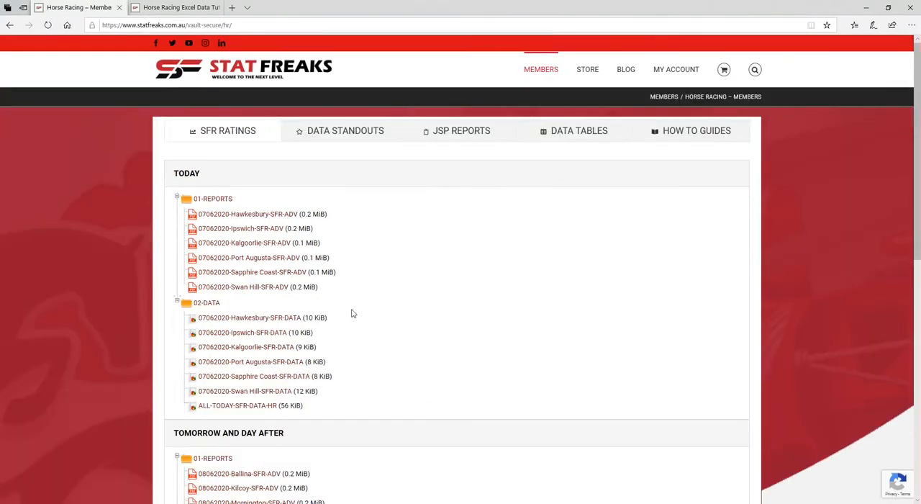
{"action": "scroll", "coordinate": [352, 314], "scroll_direction": "down", "scroll_amount": 3}
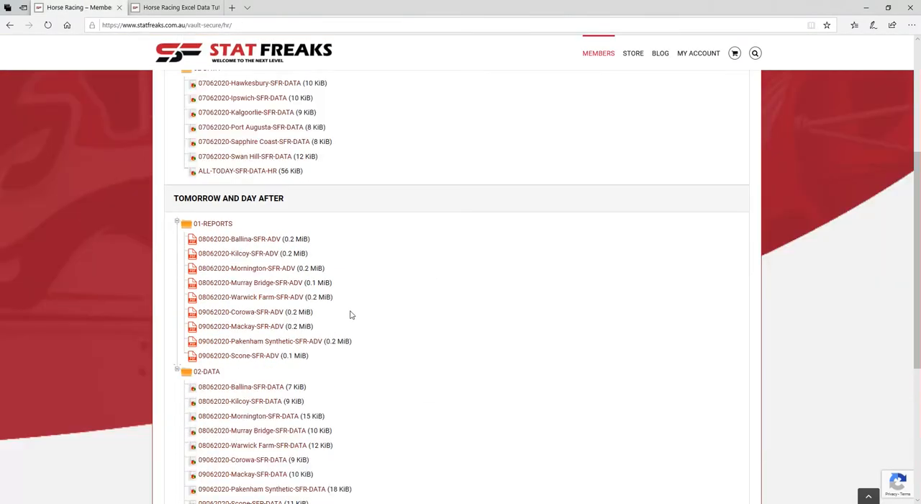
{"action": "scroll", "coordinate": [351, 314], "scroll_direction": "up", "scroll_amount": 3}
{"action": "mouse_move", "coordinate": [543, 72]}
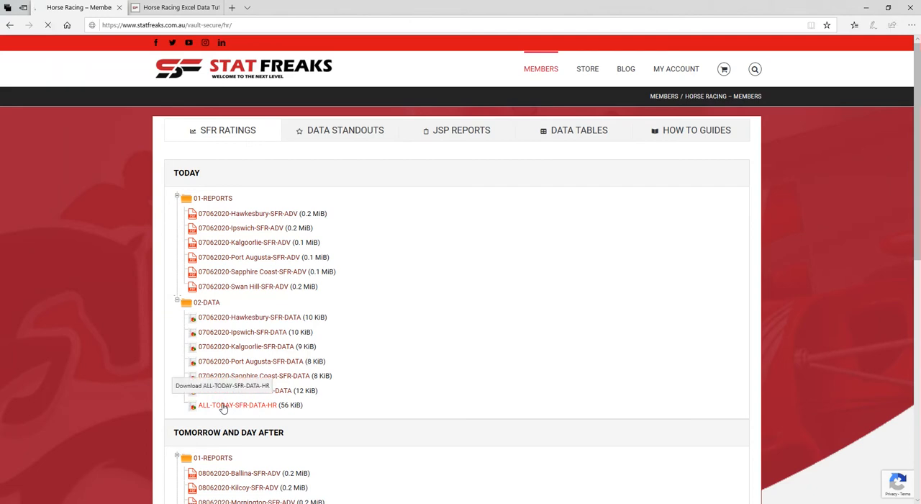
{"action": "left_click", "coordinate": [223, 406]}
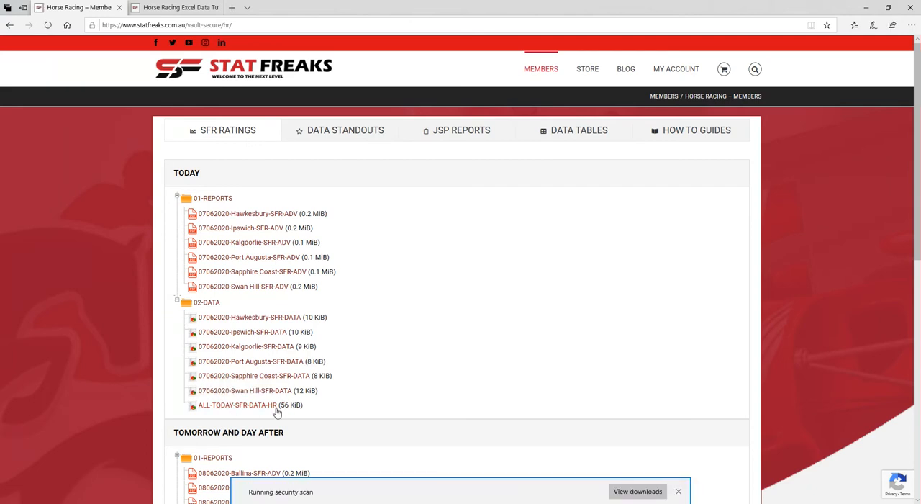
{"action": "left_click", "coordinate": [679, 492]}
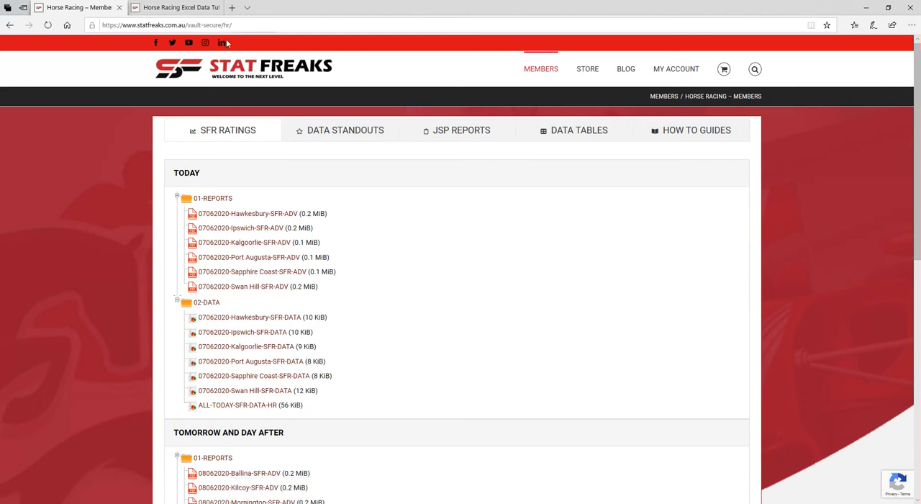
Step: Switch to the TUTORIAL-Doomben-SFR-SAMPLE workbook in Excel and look through its rows of race data
{"action": "left_click", "coordinate": [163, 4]}
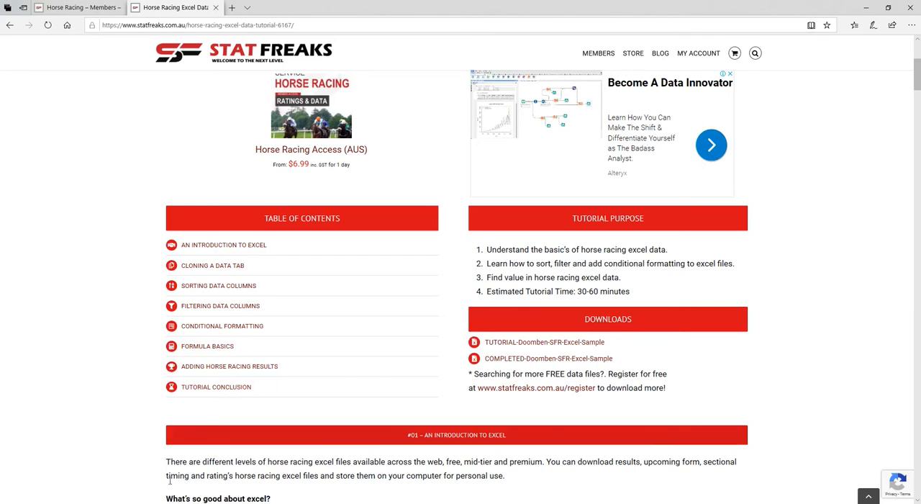
{"action": "left_click", "coordinate": [151, 503]}
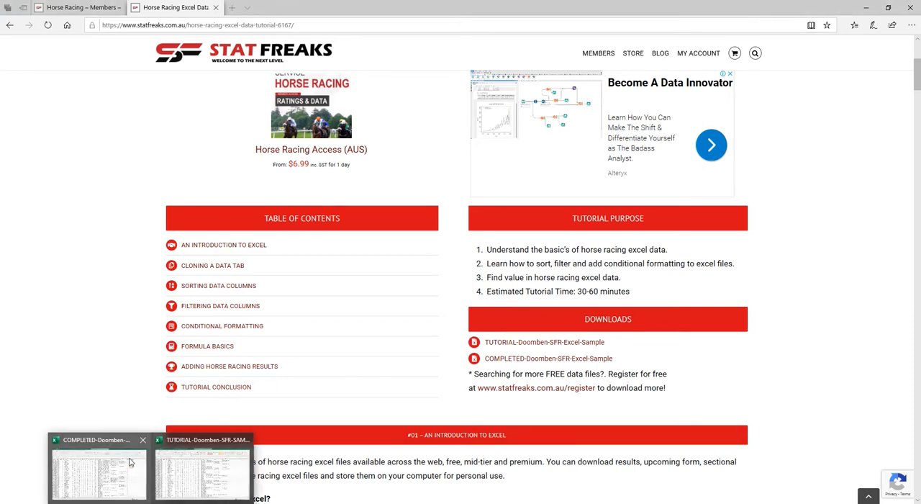
{"action": "left_click", "coordinate": [182, 459]}
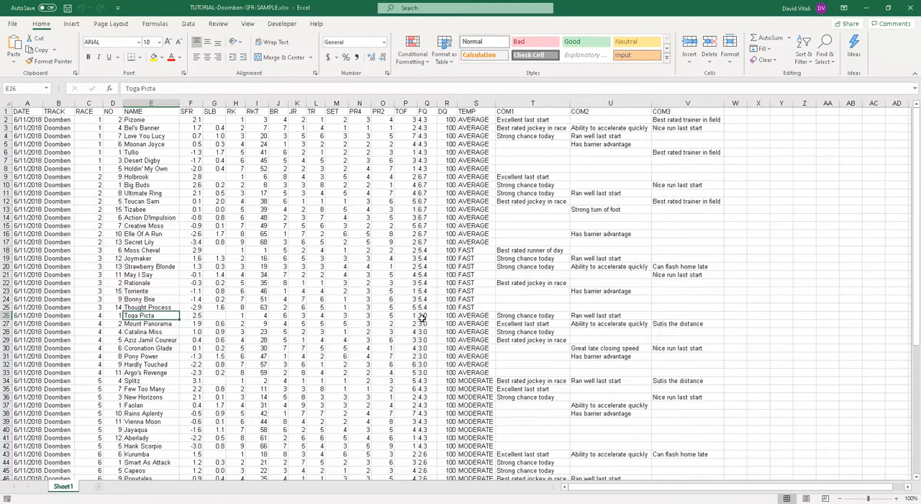
{"action": "left_click", "coordinate": [320, 169]}
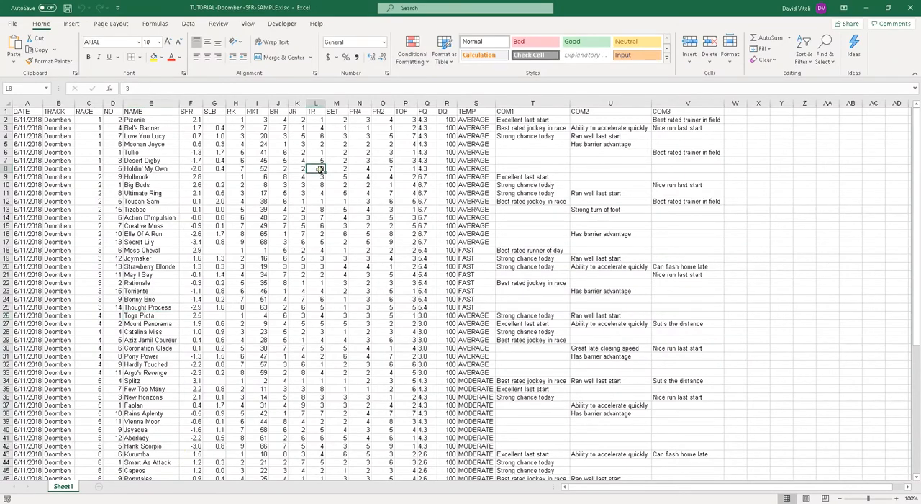
{"action": "scroll", "coordinate": [406, 174], "scroll_direction": "down", "scroll_amount": 15}
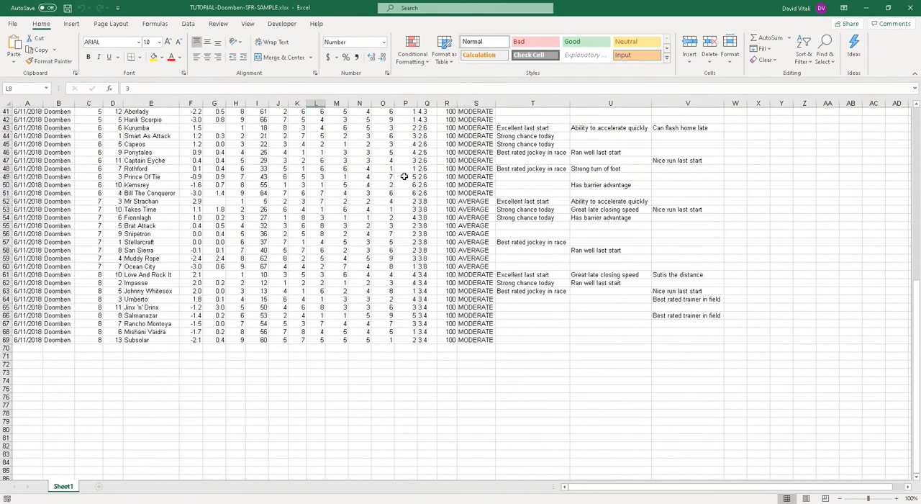
{"action": "scroll", "coordinate": [406, 175], "scroll_direction": "up", "scroll_amount": 15}
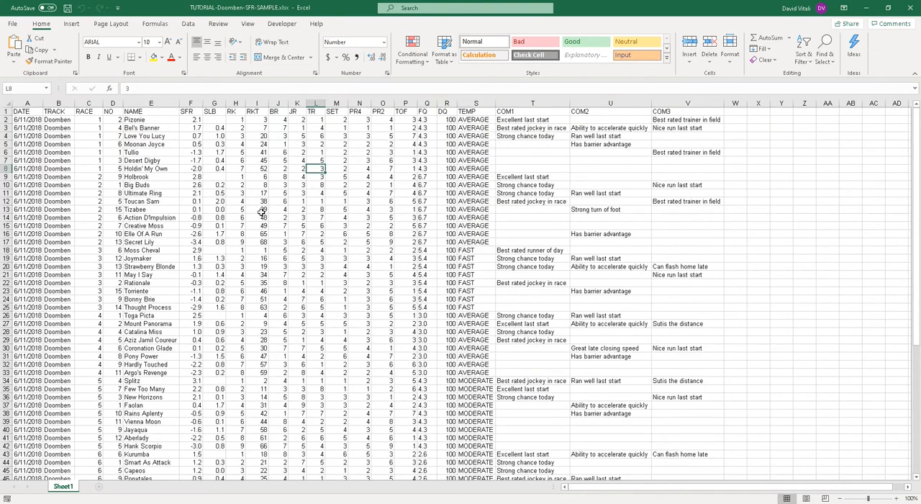
Step: Examine the race, horse name, SFR, SLB, RK and RKT columns of the Doomben data
{"action": "left_click_drag", "start_coordinate": [94, 120], "coordinate": [89, 250]}
{"action": "left_click_drag", "start_coordinate": [143, 121], "coordinate": [148, 243]}
{"action": "left_click_drag", "start_coordinate": [193, 119], "coordinate": [199, 243]}
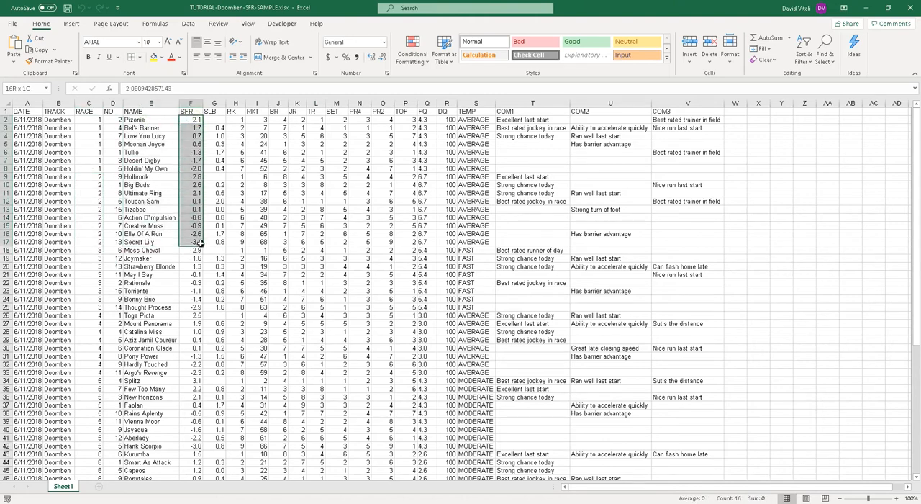
{"action": "left_click", "coordinate": [213, 119]}
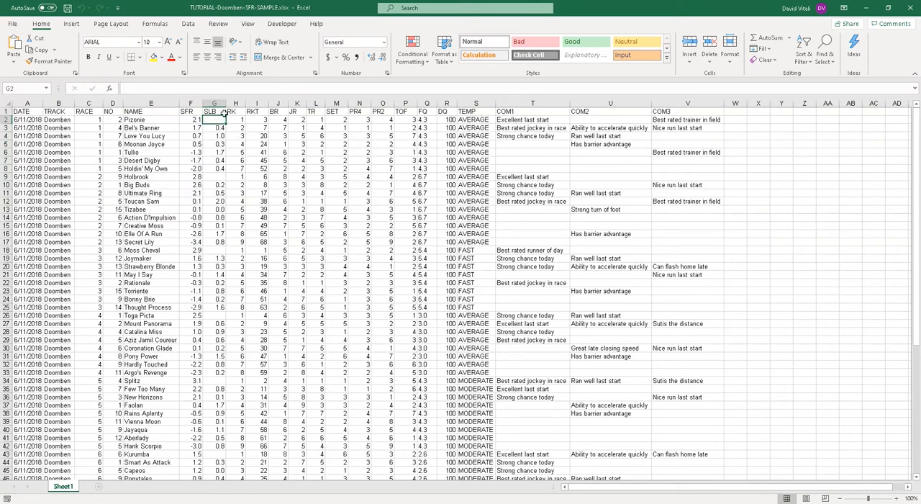
{"action": "left_click", "coordinate": [217, 168]}
{"action": "left_click", "coordinate": [217, 136]}
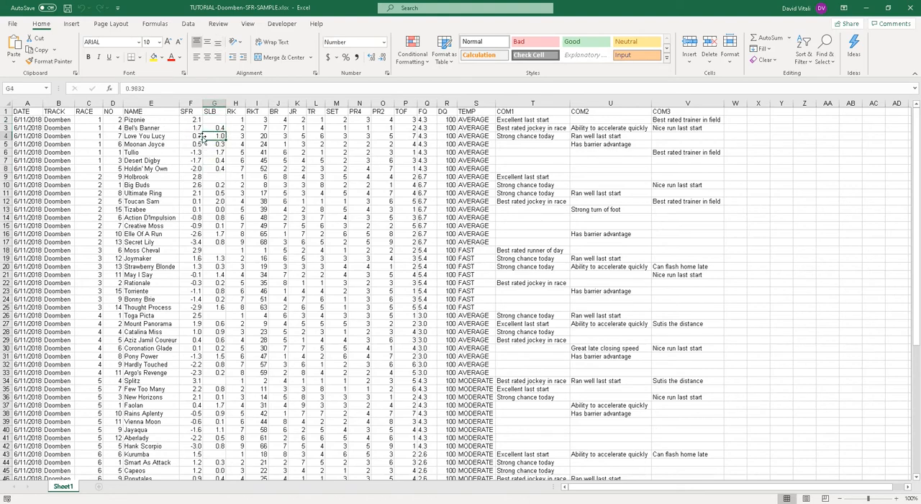
{"action": "left_click_drag", "start_coordinate": [238, 120], "coordinate": [236, 151]}
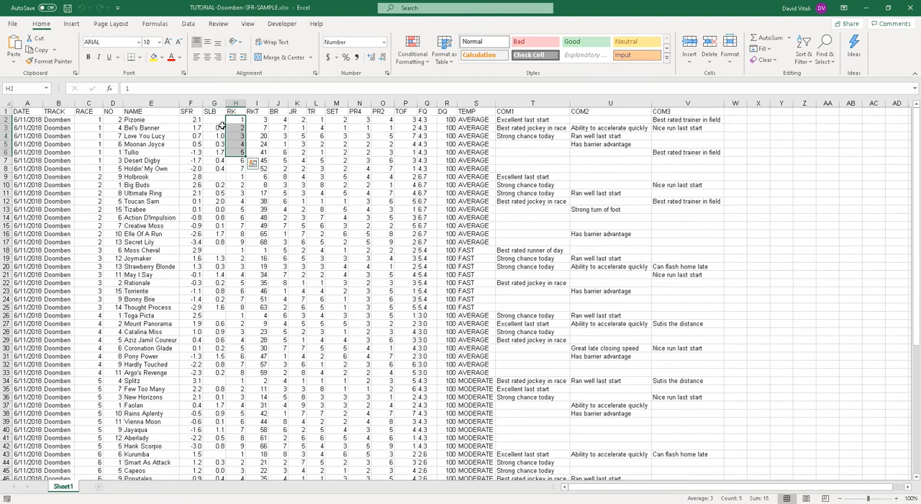
{"action": "left_click", "coordinate": [262, 112]}
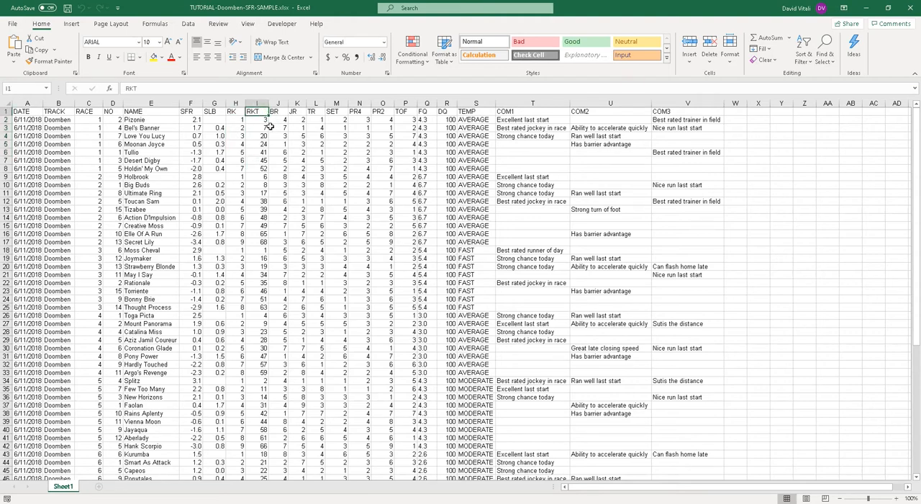
Step: Examine the BR, JR, TR, SET, PR4 and PR2 columns of the Doomben data
{"action": "left_click_drag", "start_coordinate": [281, 113], "coordinate": [280, 151]}
{"action": "left_click", "coordinate": [297, 113]}
{"action": "left_click", "coordinate": [315, 113]}
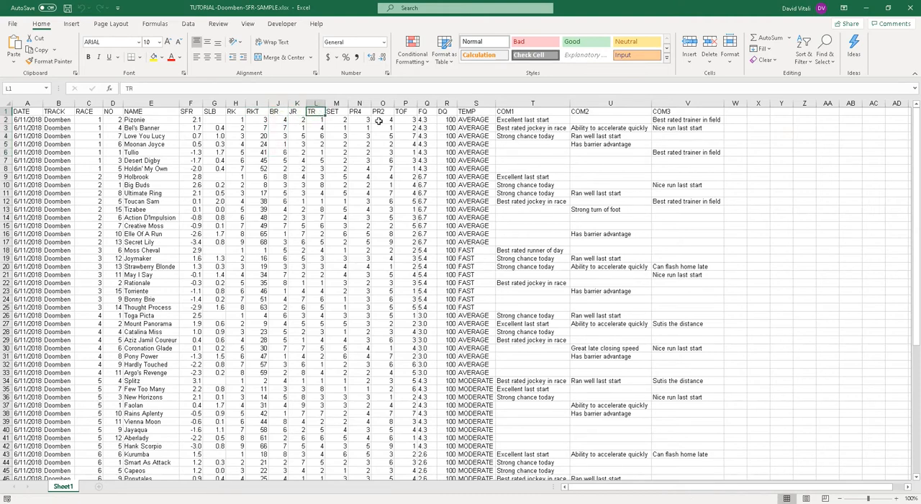
{"action": "left_click", "coordinate": [345, 112]}
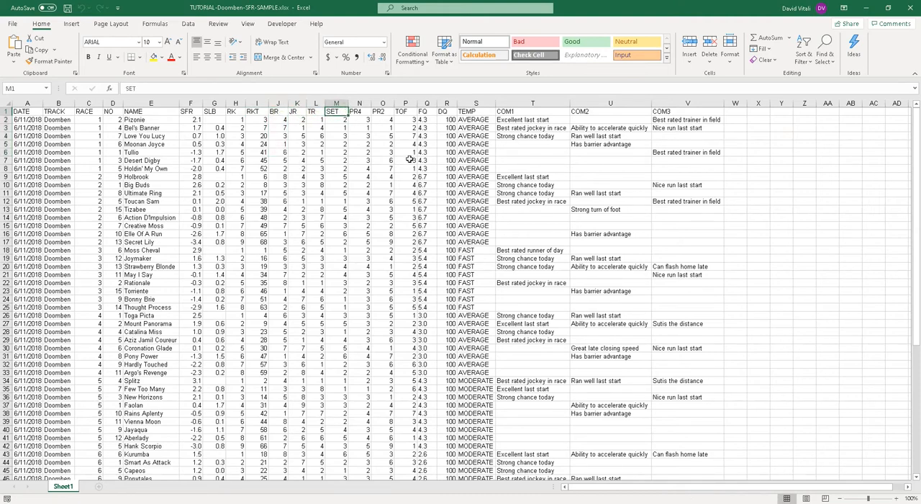
{"action": "left_click", "coordinate": [356, 113]}
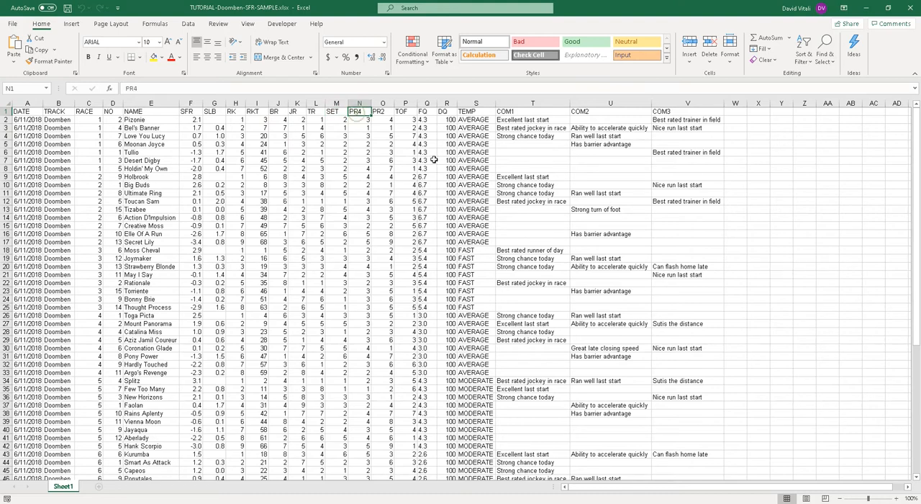
{"action": "left_click", "coordinate": [386, 112]}
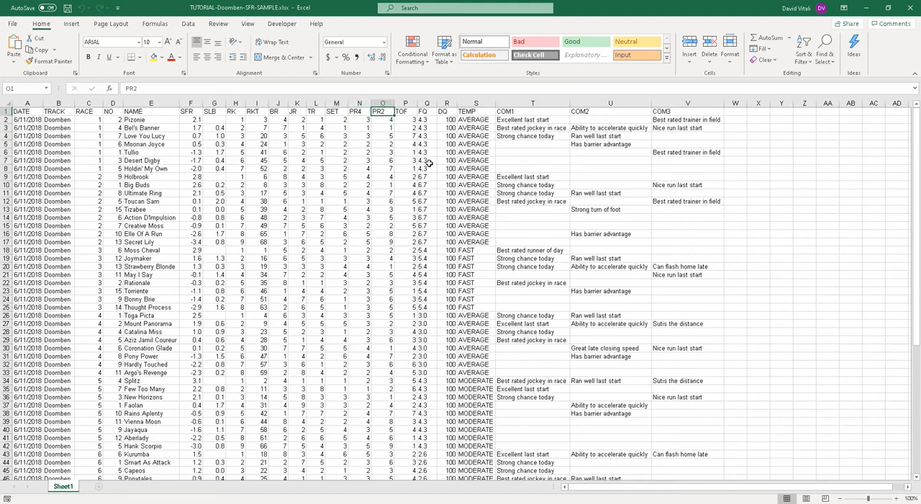
Step: Examine the TOF, FQ, DQ and TEMP columns and the comment columns of the Doomben data
{"action": "left_click_drag", "start_coordinate": [405, 113], "coordinate": [409, 177]}
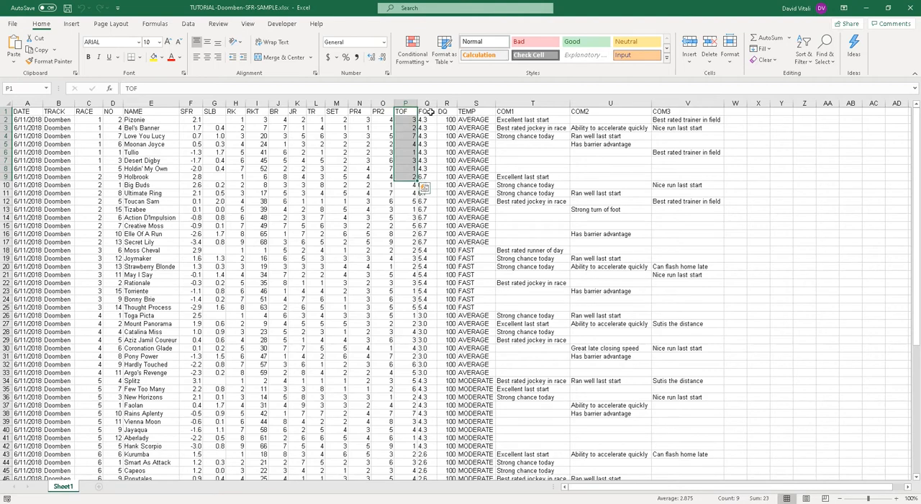
{"action": "left_click_drag", "start_coordinate": [429, 112], "coordinate": [429, 170]}
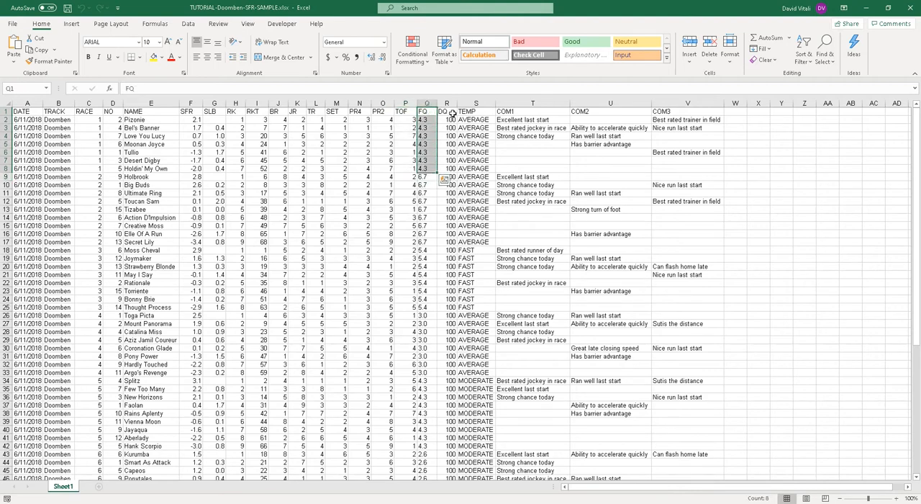
{"action": "left_click_drag", "start_coordinate": [452, 114], "coordinate": [477, 169]}
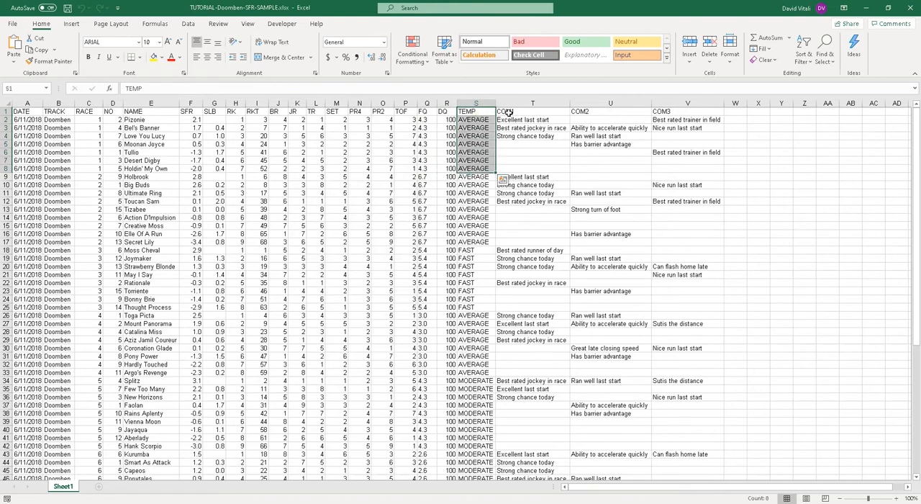
{"action": "left_click", "coordinate": [524, 128]}
{"action": "left_click", "coordinate": [676, 128]}
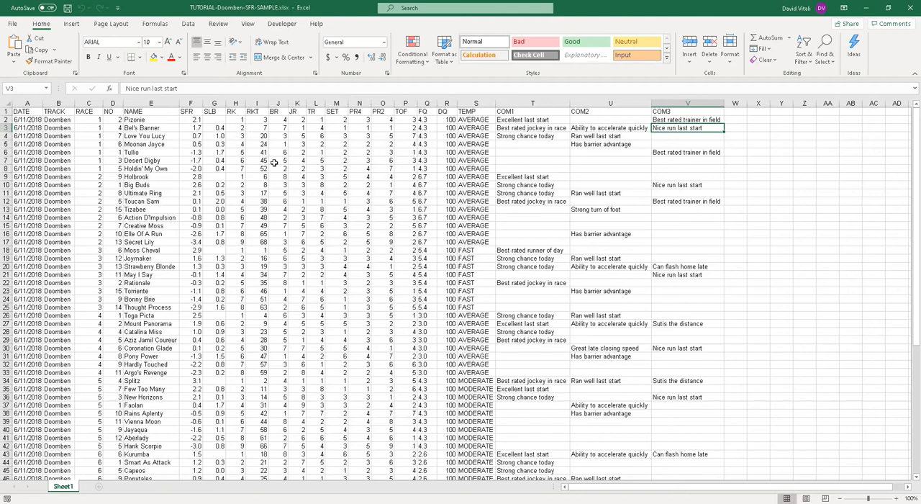
Step: Create a copy of Sheet1 in the same workbook, placed before the original sheet
{"action": "right_click", "coordinate": [65, 488]}
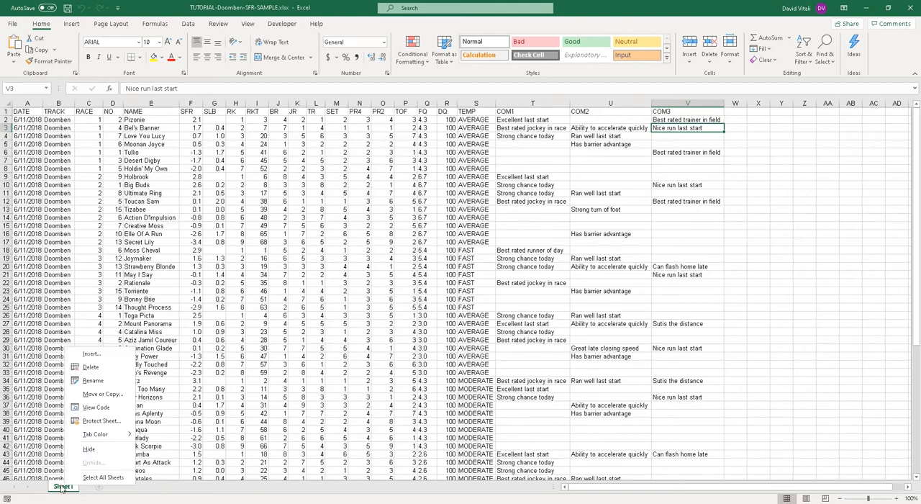
{"action": "left_click", "coordinate": [61, 490]}
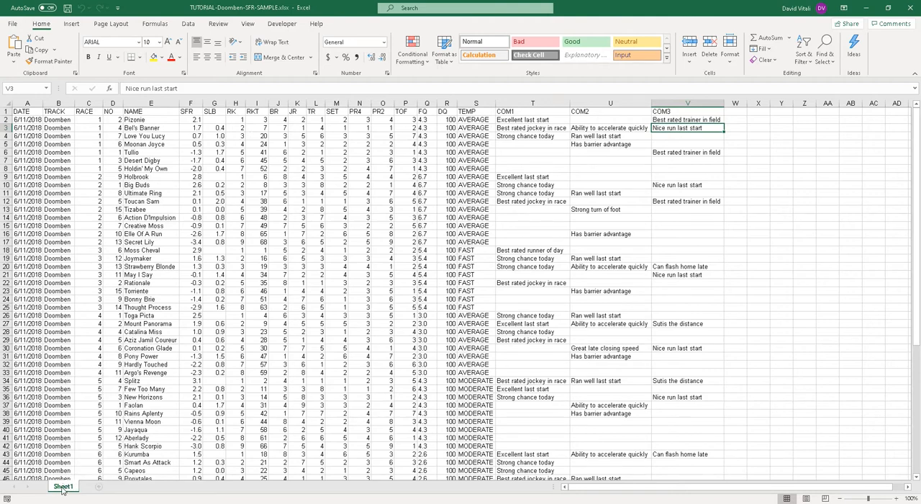
{"action": "right_click", "coordinate": [63, 490]}
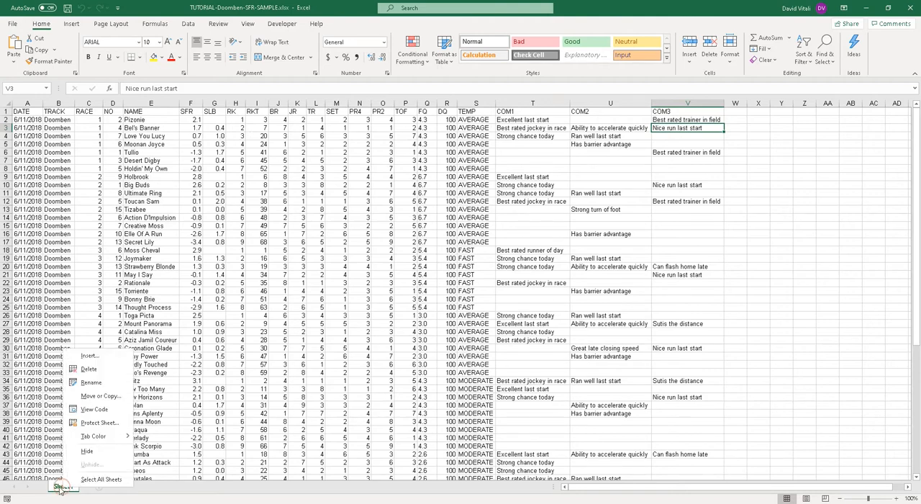
{"action": "left_click", "coordinate": [103, 397]}
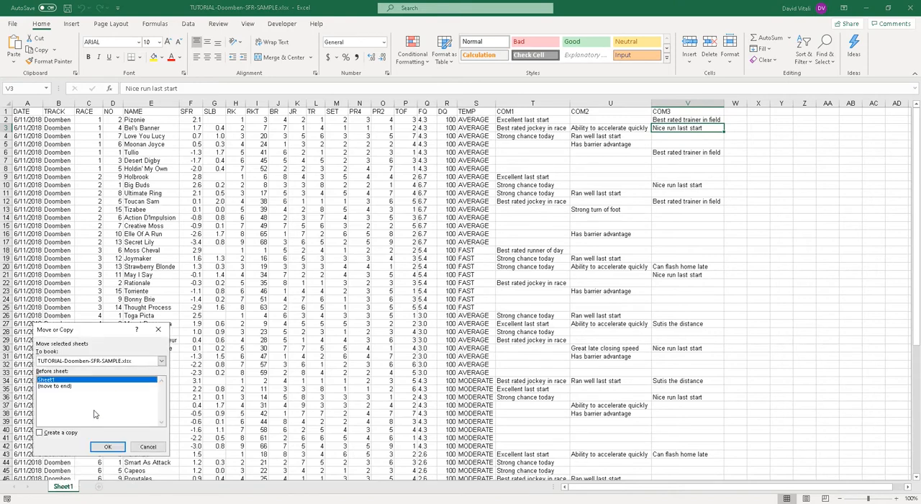
{"action": "left_click", "coordinate": [40, 433]}
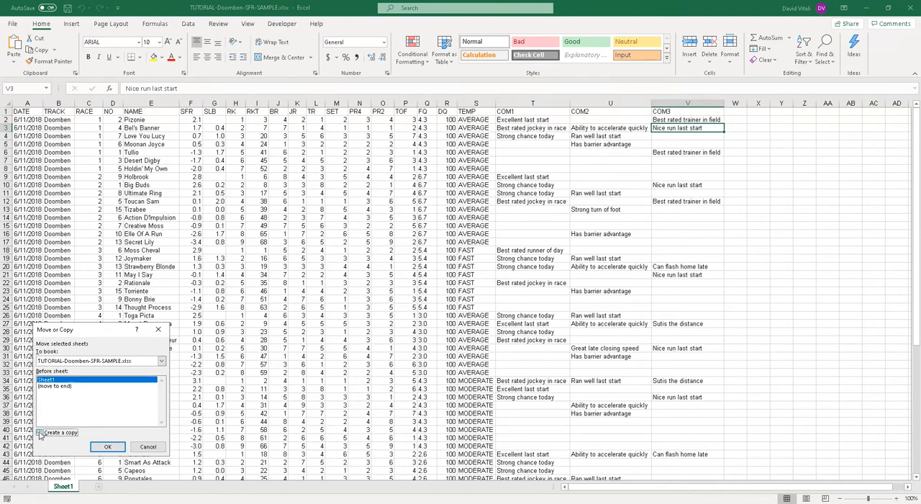
{"action": "left_click", "coordinate": [102, 448]}
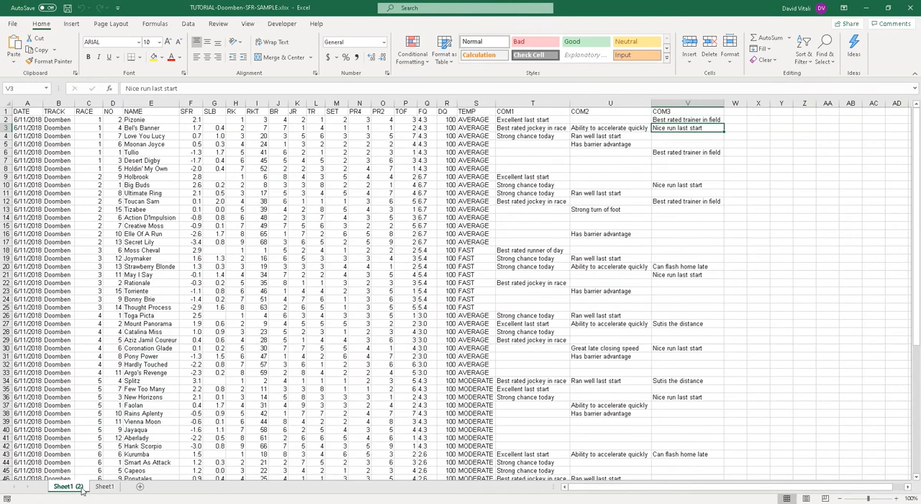
Step: Rename the copied sheet as DOOM
{"action": "double_click", "coordinate": [78, 488]}
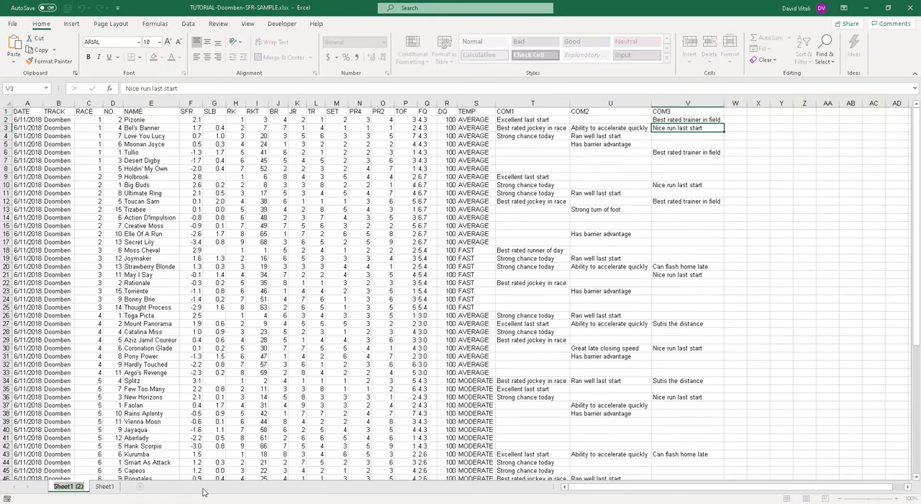
{"action": "type", "text": "DOOM"}
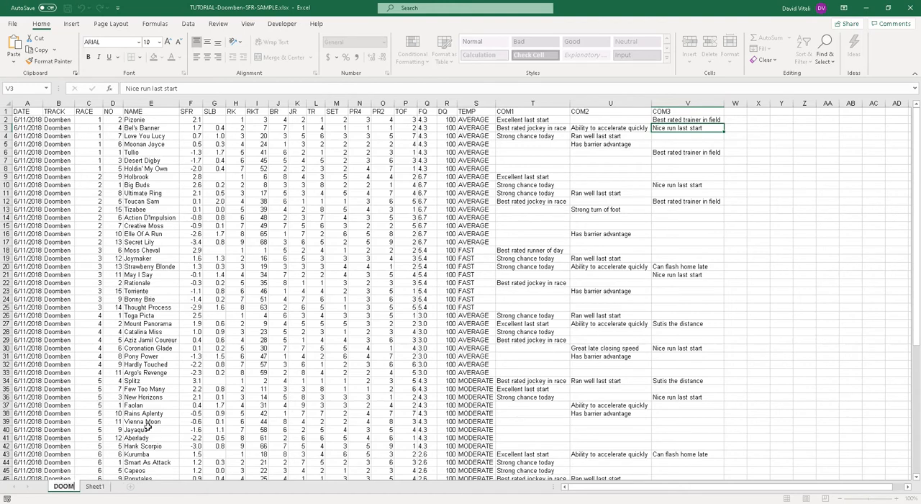
{"action": "left_click", "coordinate": [110, 414]}
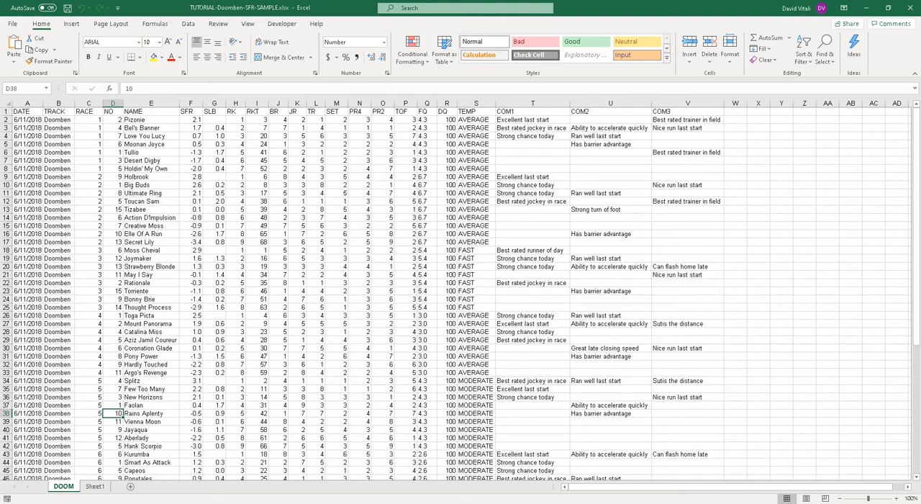
Step: Move Sheet1 ahead of the DOOM sheet and return to the DOOM sheet
{"action": "left_click", "coordinate": [95, 487]}
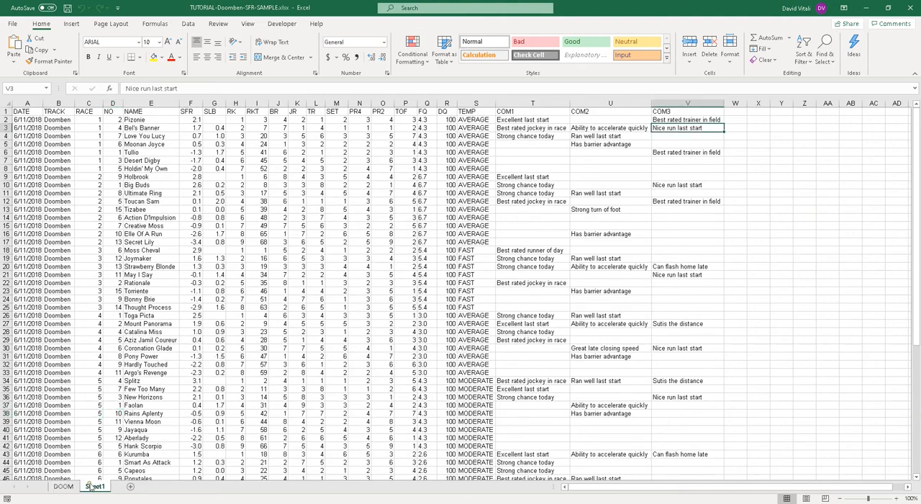
{"action": "left_click_drag", "start_coordinate": [54, 482], "coordinate": [62, 488]}
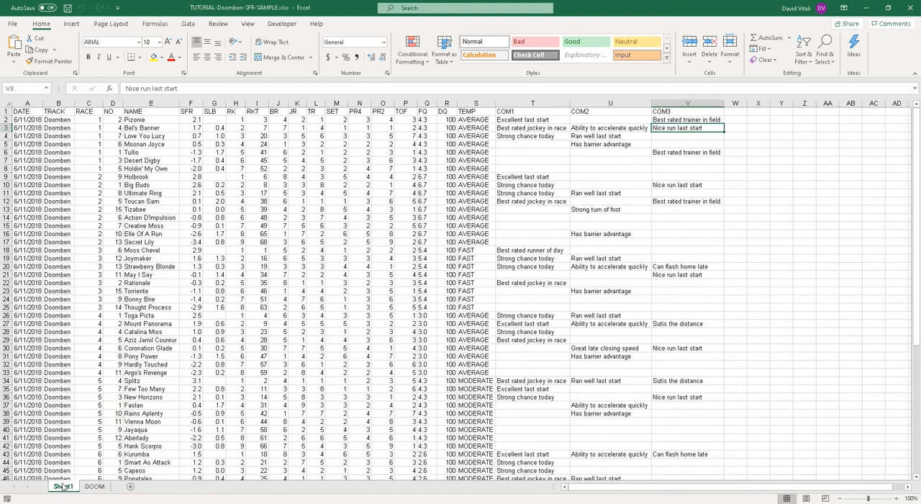
{"action": "left_click", "coordinate": [95, 487]}
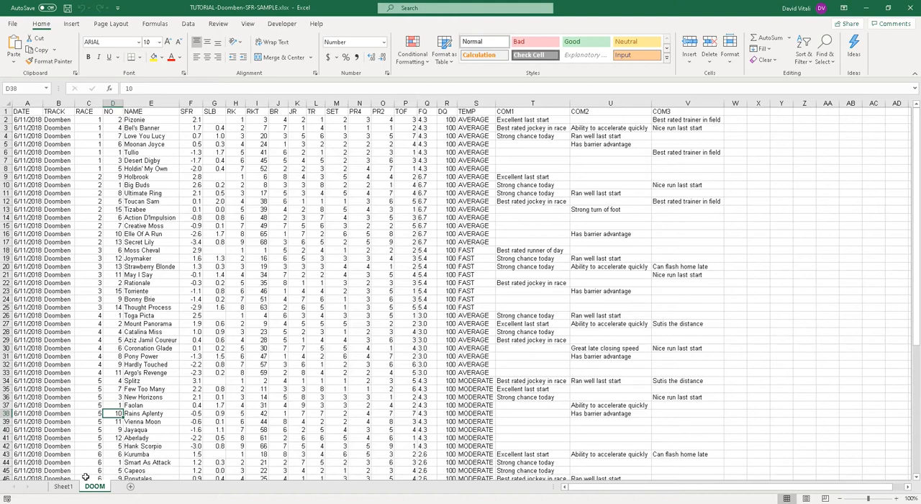
{"action": "left_click", "coordinate": [63, 487]}
{"action": "left_click", "coordinate": [94, 486]}
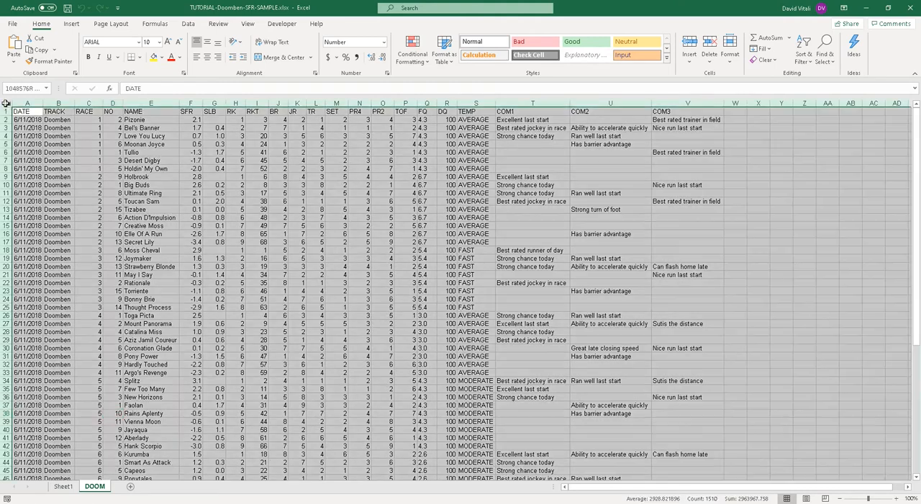
Step: AutoFit the column widths of the entire DOOM sheet
{"action": "left_click", "coordinate": [9, 103]}
{"action": "left_click", "coordinate": [18, 112]}
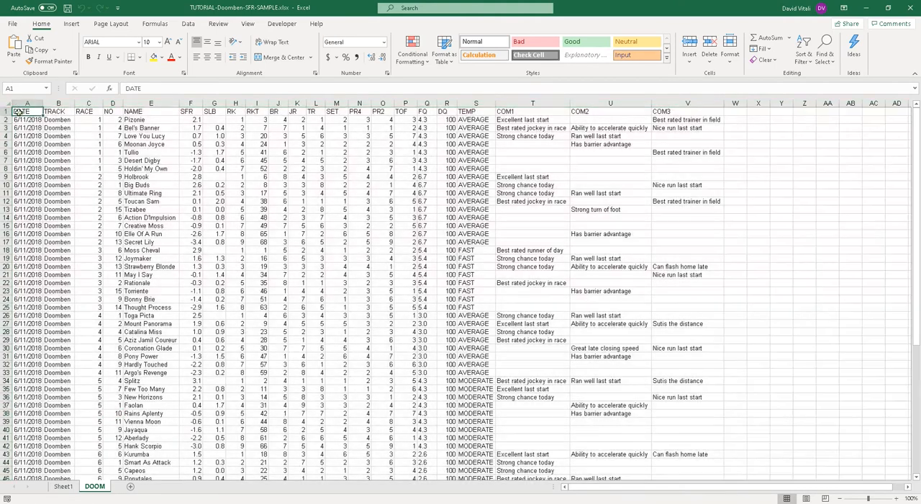
{"action": "left_click", "coordinate": [9, 105]}
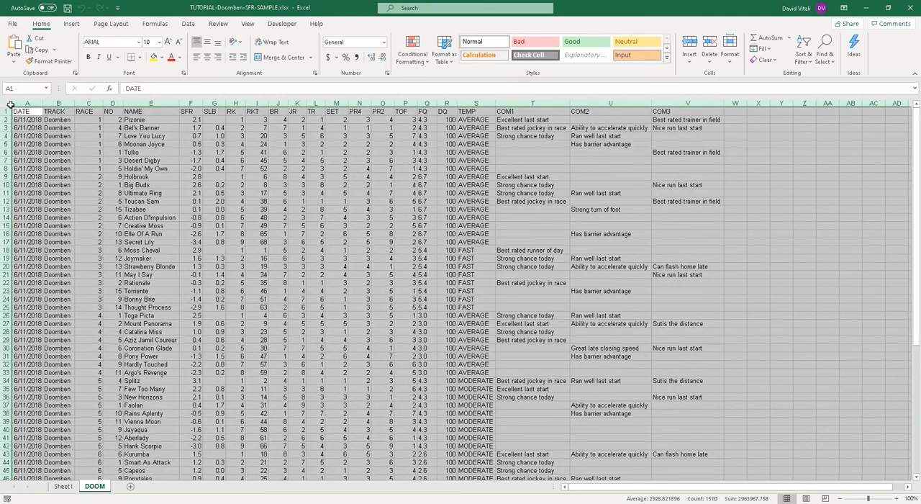
{"action": "left_click", "coordinate": [21, 113]}
{"action": "left_click", "coordinate": [5, 103]}
{"action": "left_click", "coordinate": [730, 65]}
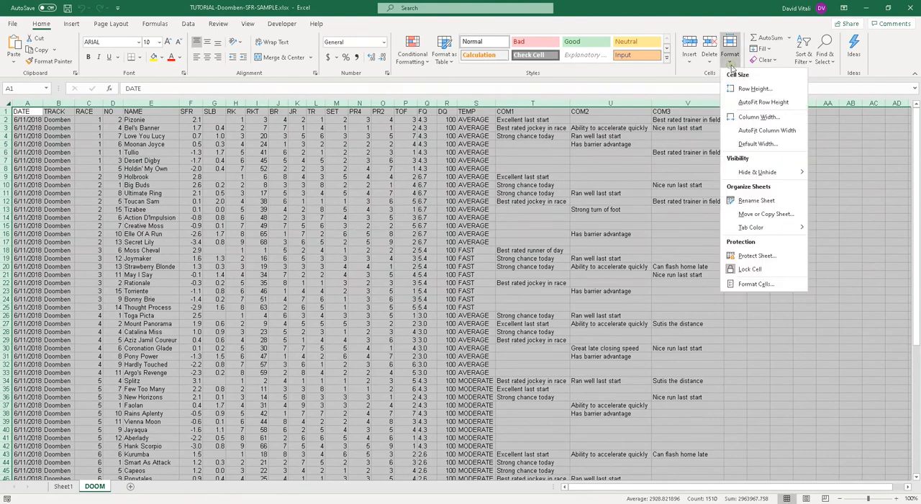
{"action": "left_click", "coordinate": [764, 130]}
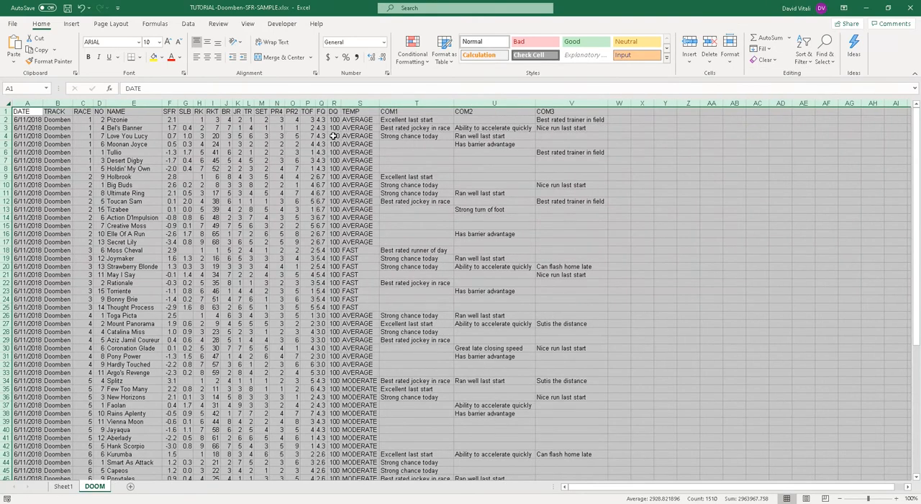
{"action": "scroll", "coordinate": [371, 160], "scroll_direction": "down", "scroll_amount": 10}
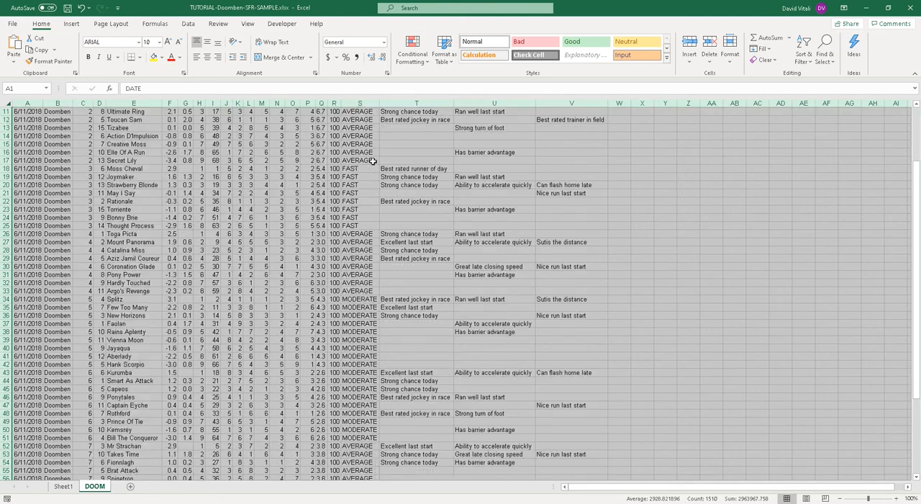
{"action": "scroll", "coordinate": [288, 170], "scroll_direction": "up", "scroll_amount": 10}
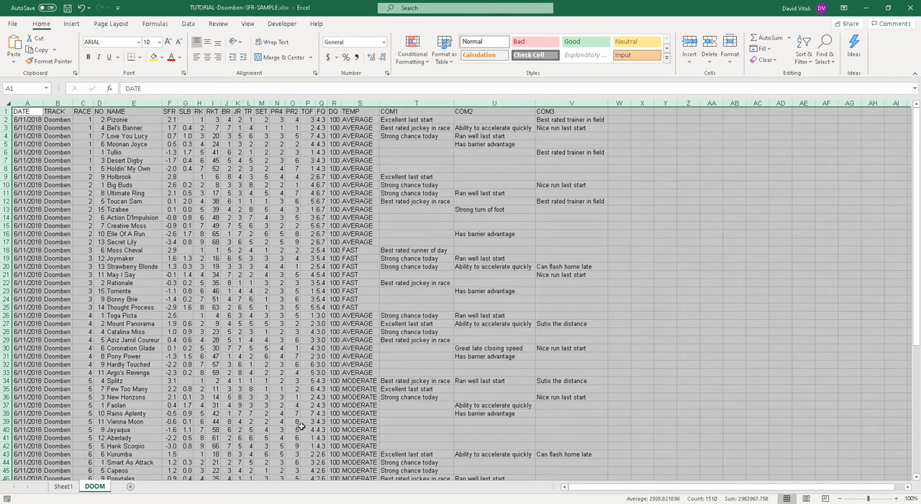
Step: Sort the whole DOOM sheet by the SET column on cell values, smallest to largest, treating the first row as headers
{"action": "left_click", "coordinate": [63, 487]}
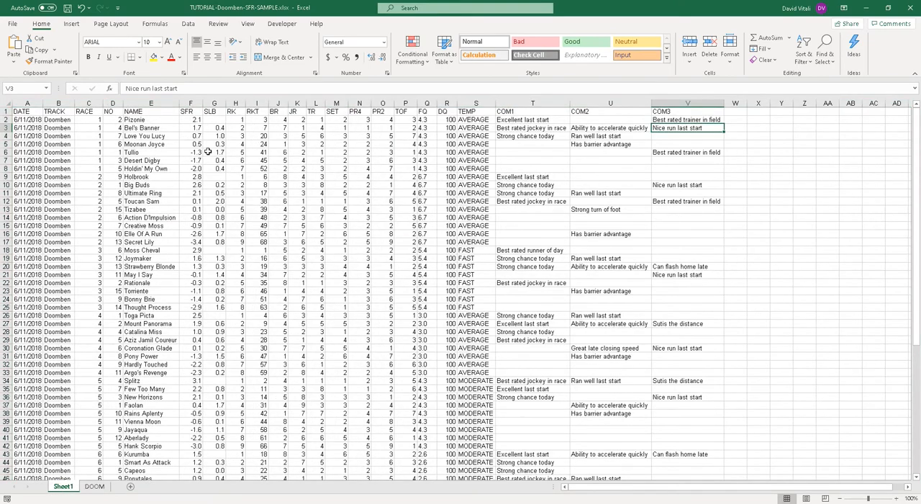
{"action": "left_click", "coordinate": [96, 487]}
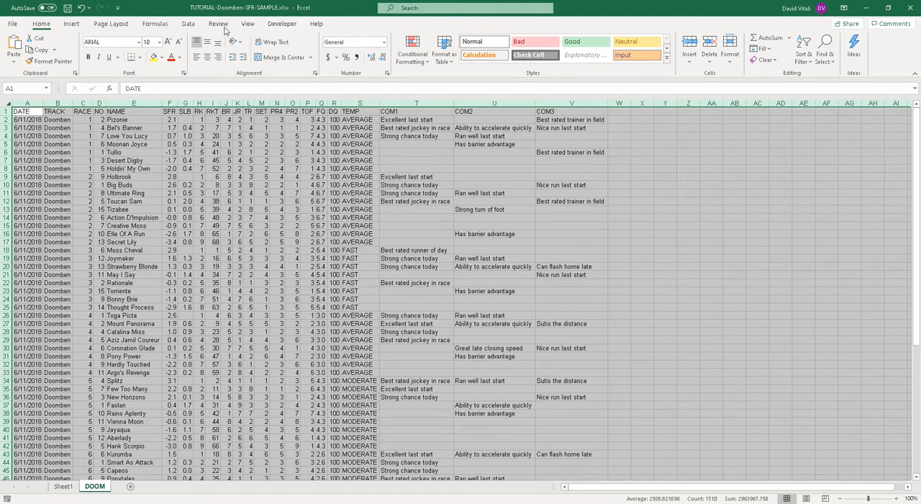
{"action": "left_click", "coordinate": [188, 24]}
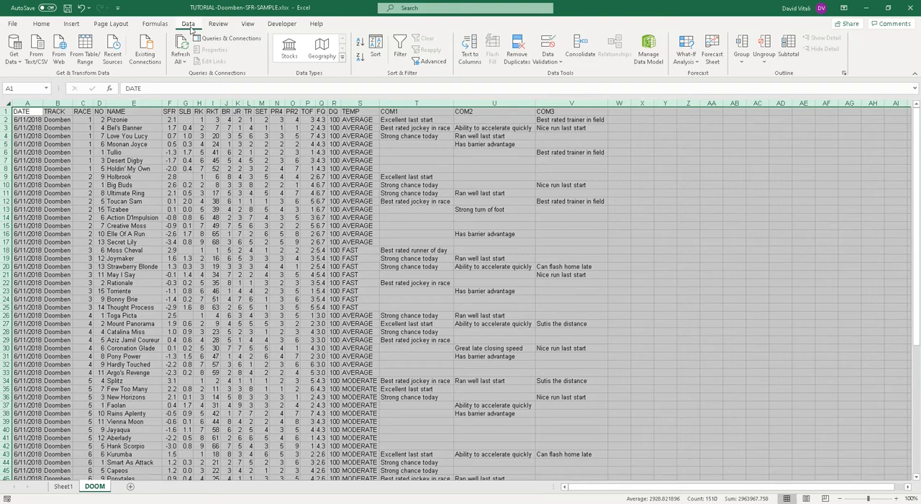
{"action": "left_click", "coordinate": [376, 62]}
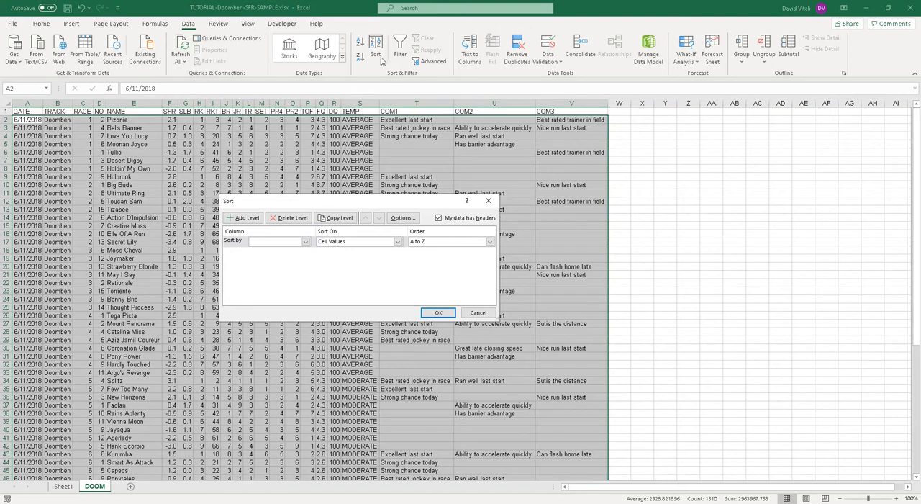
{"action": "left_click", "coordinate": [306, 241]}
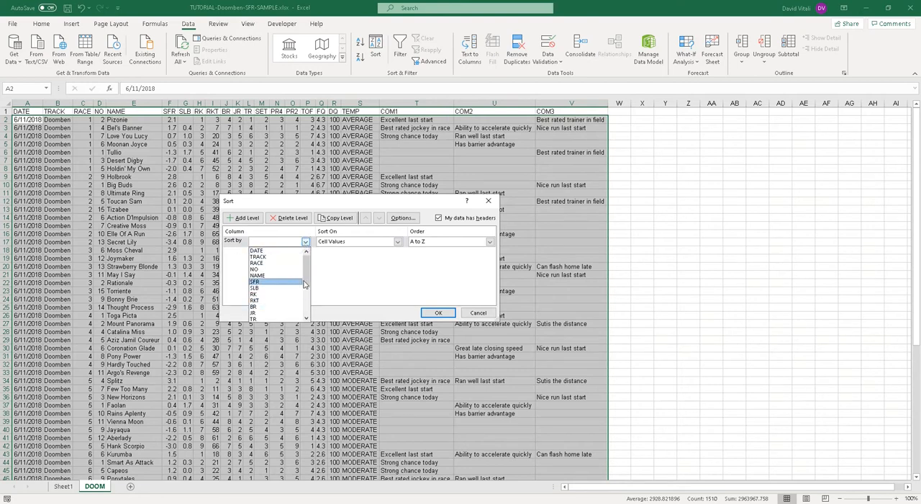
{"action": "scroll", "coordinate": [270, 306], "scroll_direction": "down", "scroll_amount": 2}
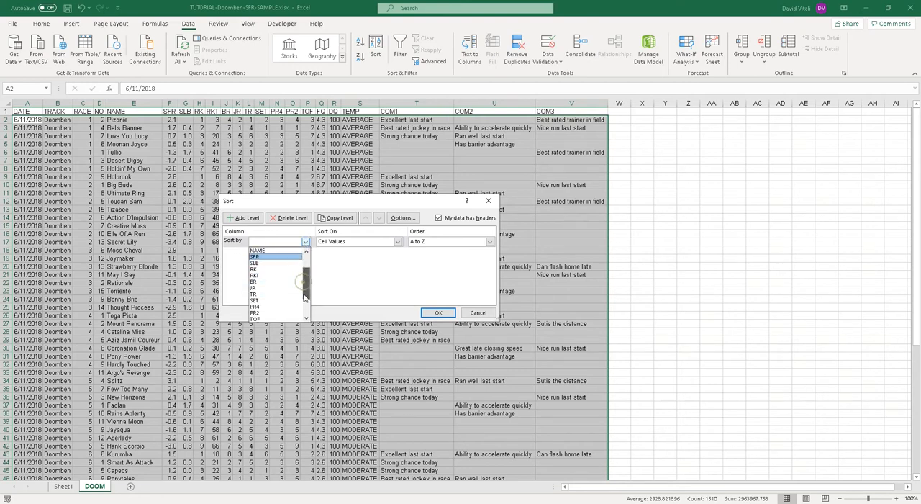
{"action": "left_click", "coordinate": [265, 300]}
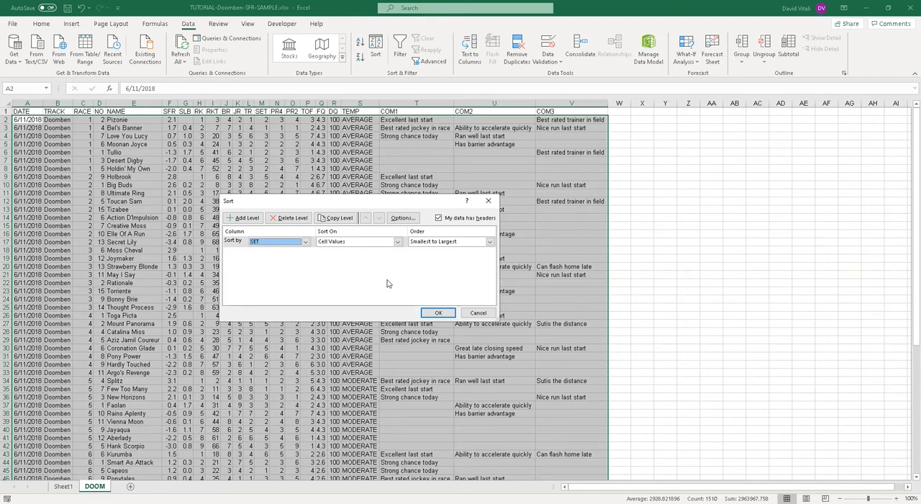
{"action": "left_click", "coordinate": [437, 313]}
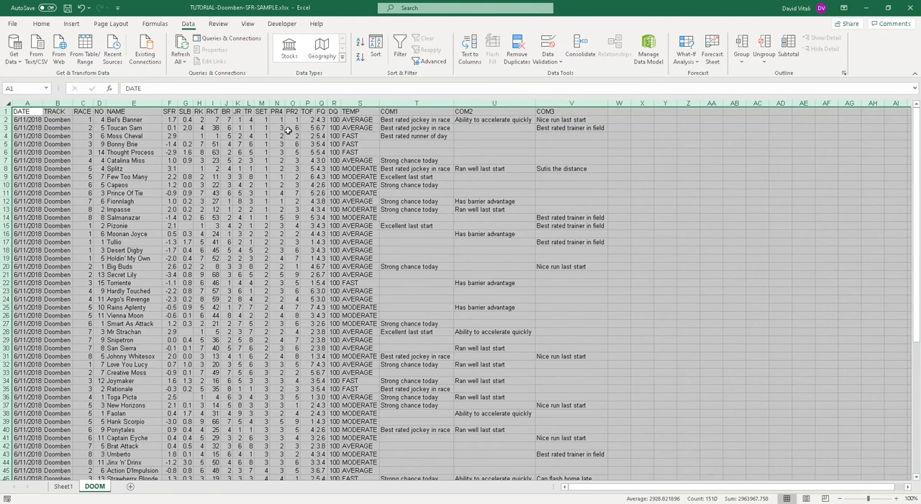
Step: Examine the runners with SET 1 in the sorted data and compare their TOF, PR4 and PR2 columns
{"action": "left_click_drag", "start_coordinate": [82, 119], "coordinate": [82, 225]}
{"action": "left_click_drag", "start_coordinate": [261, 120], "coordinate": [267, 220]}
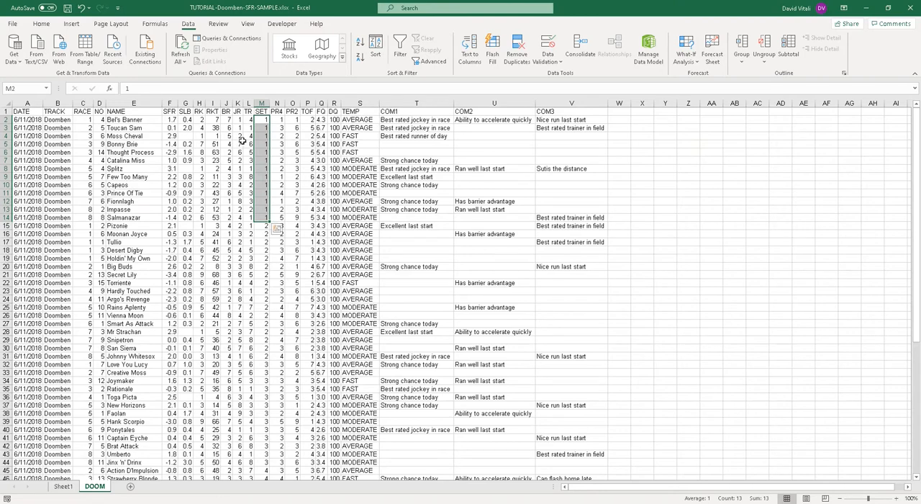
{"action": "left_click", "coordinate": [310, 168]}
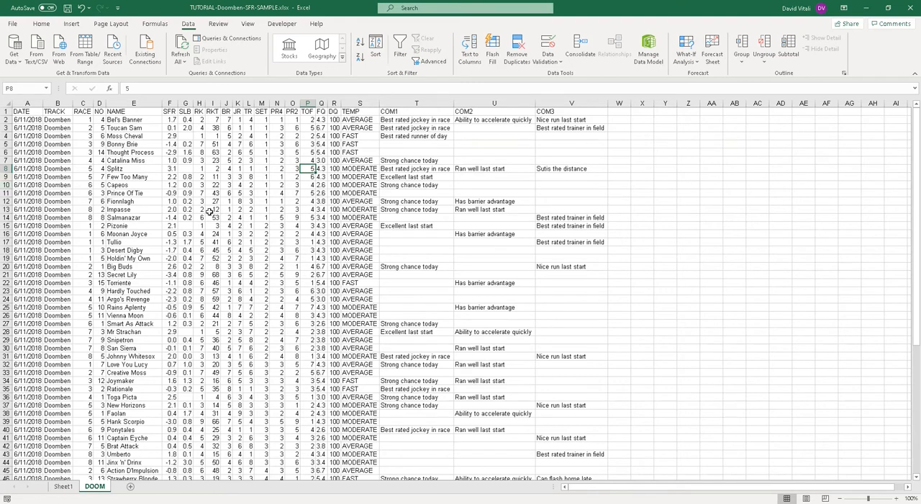
{"action": "left_click_drag", "start_coordinate": [309, 120], "coordinate": [307, 222]}
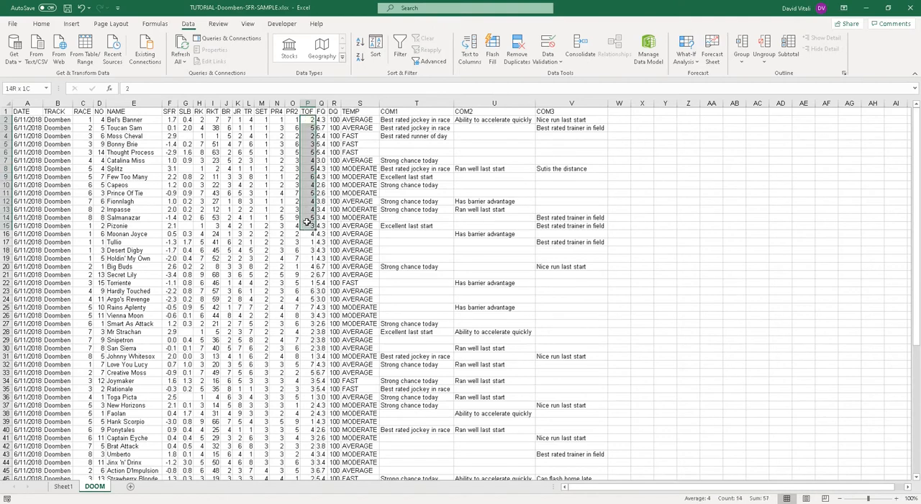
{"action": "left_click", "coordinate": [248, 217]}
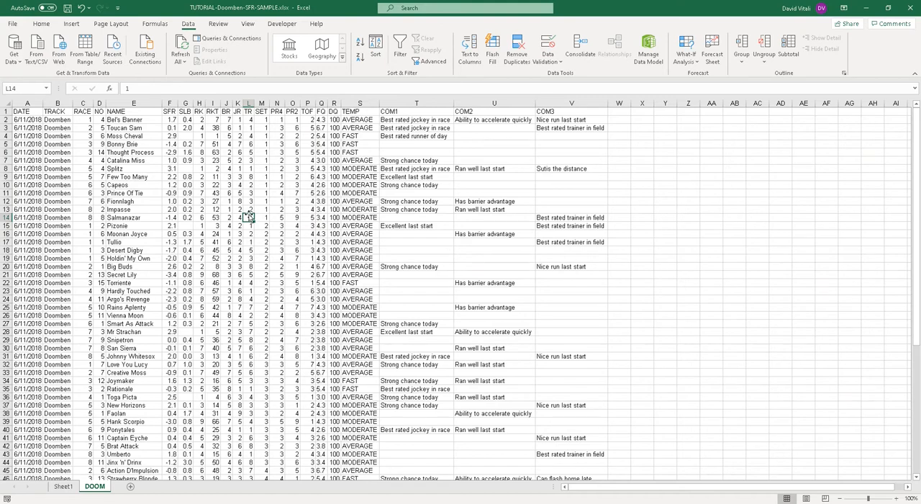
{"action": "left_click", "coordinate": [309, 111]}
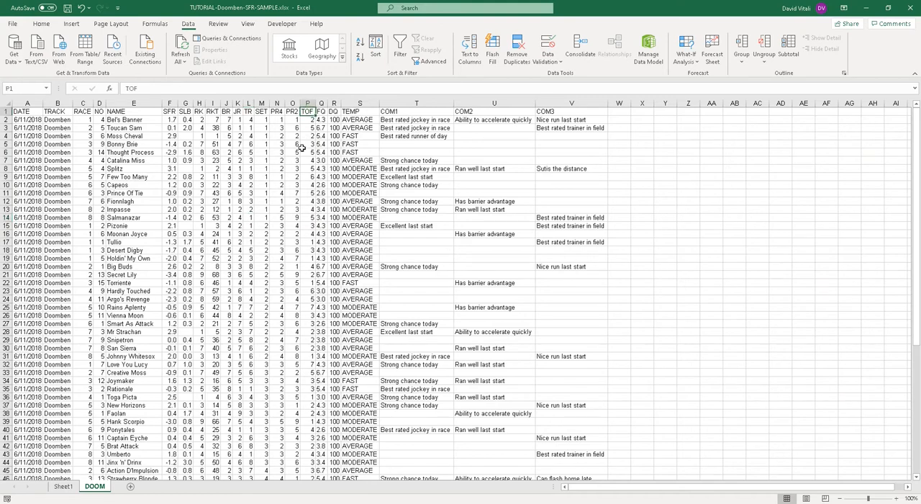
{"action": "left_click", "coordinate": [261, 113]}
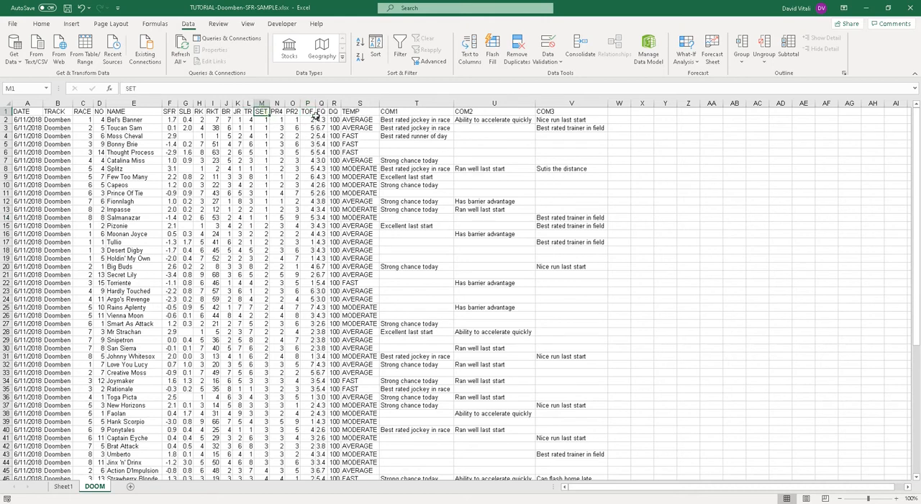
{"action": "left_click", "coordinate": [283, 113]}
{"action": "left_click", "coordinate": [308, 113]}
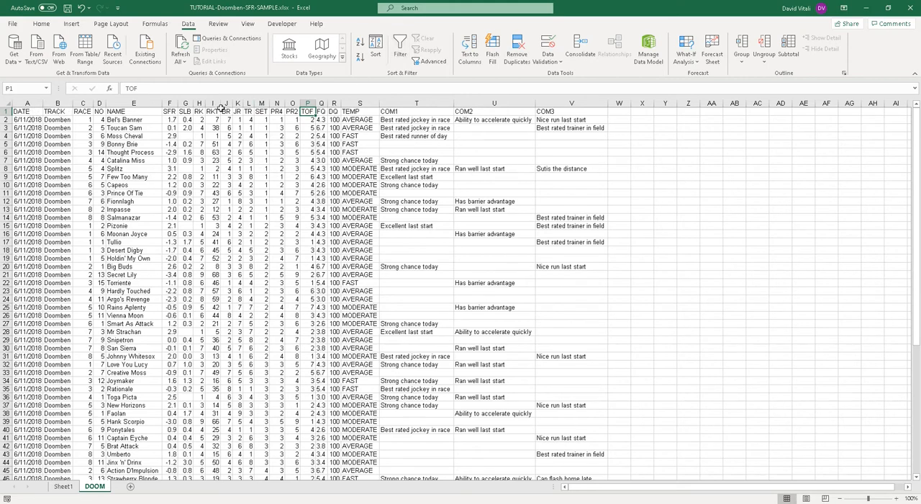
{"action": "left_click", "coordinate": [278, 111]}
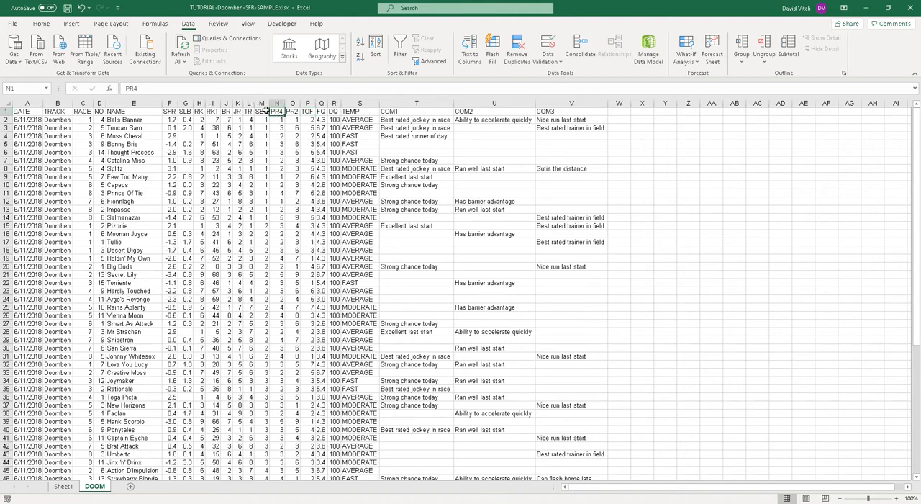
Step: Turn on filtering for the DOOM data headers and open the filter choices of the TOF column
{"action": "left_click", "coordinate": [402, 56]}
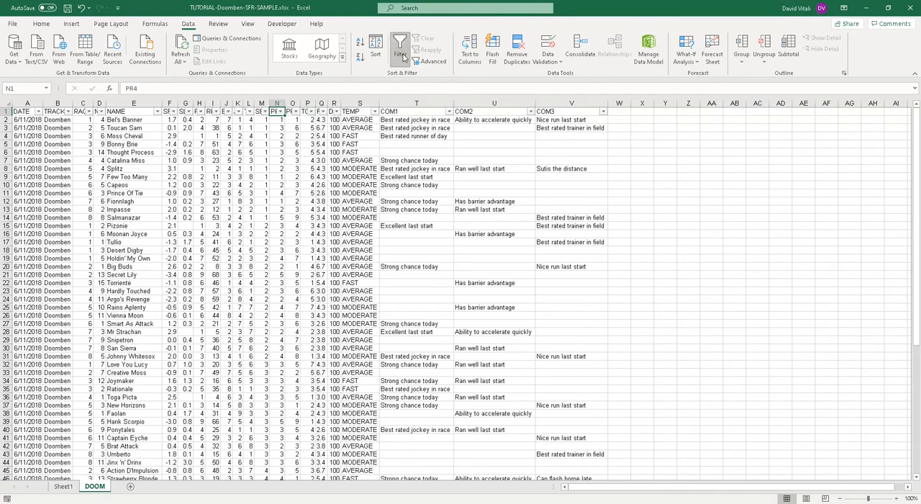
{"action": "left_click", "coordinate": [312, 112]}
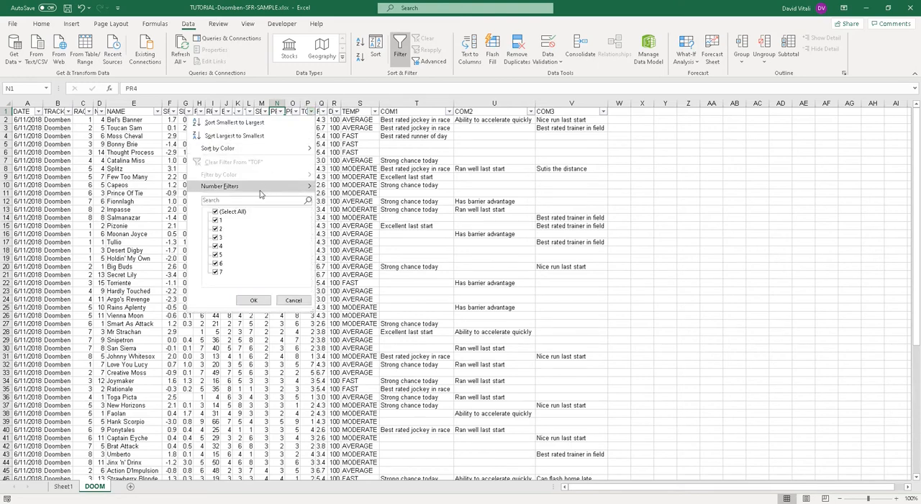
{"action": "left_click", "coordinate": [312, 112]}
{"action": "left_click", "coordinate": [312, 112]}
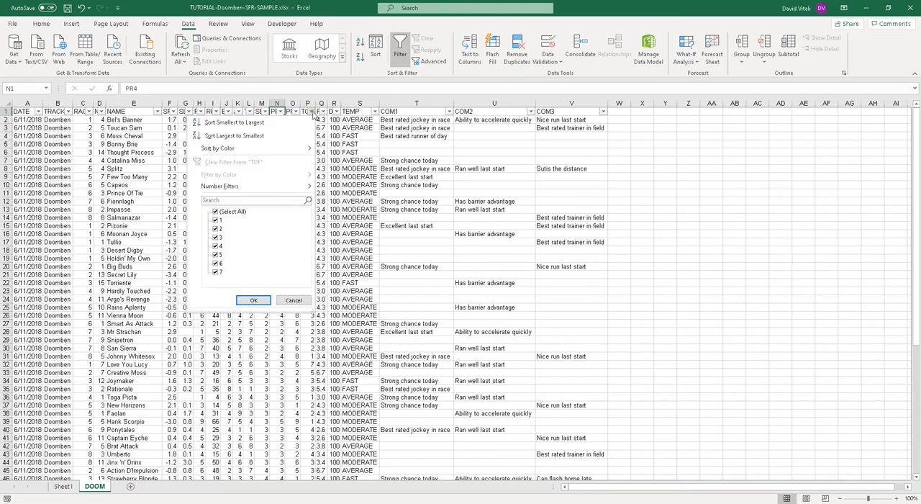
{"action": "left_click", "coordinate": [312, 113]}
{"action": "left_click", "coordinate": [312, 113]}
{"action": "left_click", "coordinate": [312, 112]}
{"action": "left_click", "coordinate": [311, 112]}
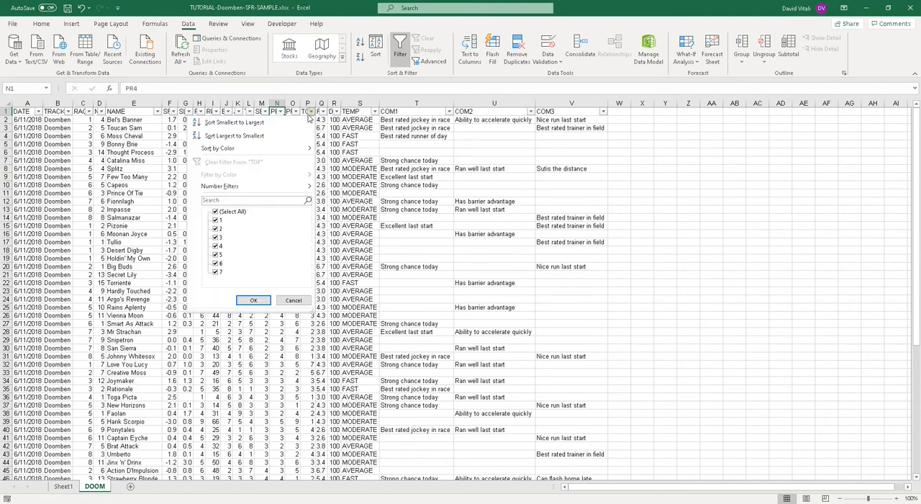
Step: Filter the TOF column to show only the values 1 and 2
{"action": "left_click", "coordinate": [219, 213]}
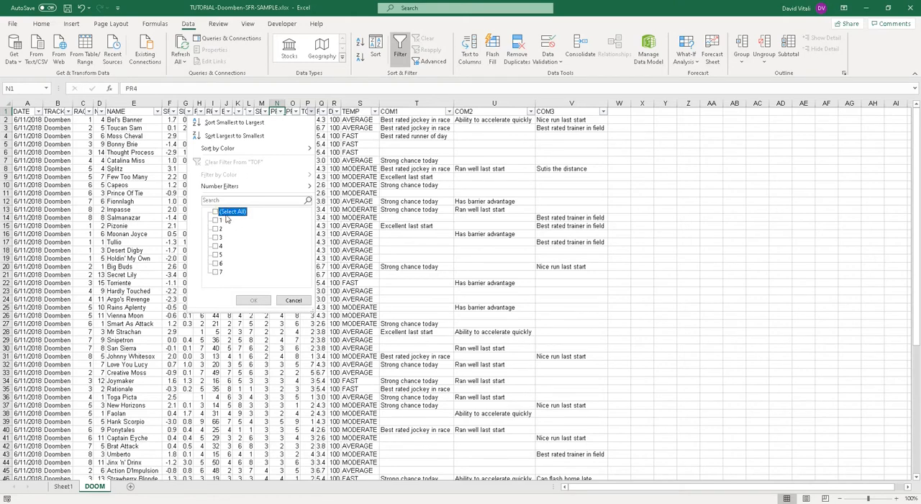
{"action": "left_click", "coordinate": [217, 221]}
{"action": "left_click", "coordinate": [217, 229]}
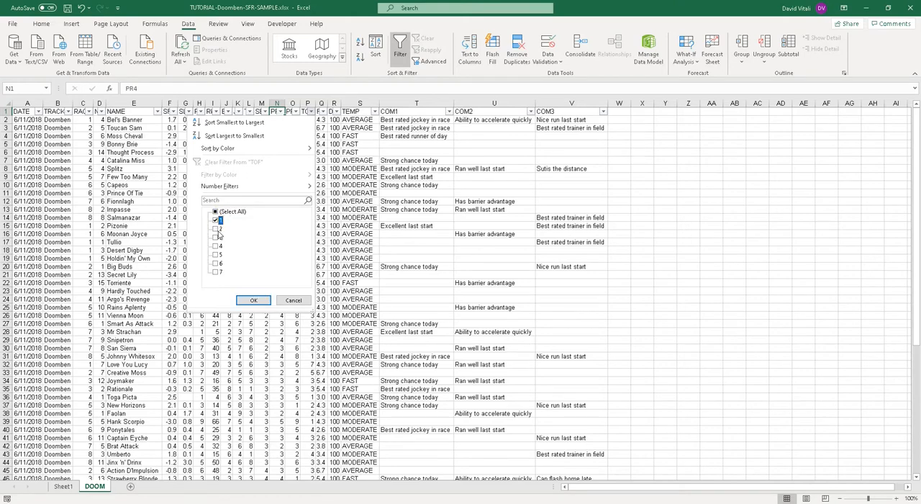
{"action": "left_click", "coordinate": [254, 300]}
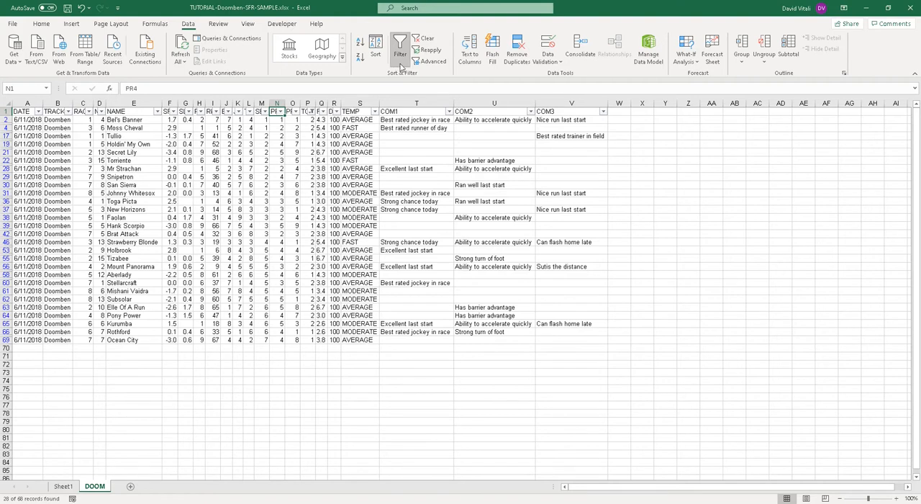
{"action": "left_click", "coordinate": [311, 111]}
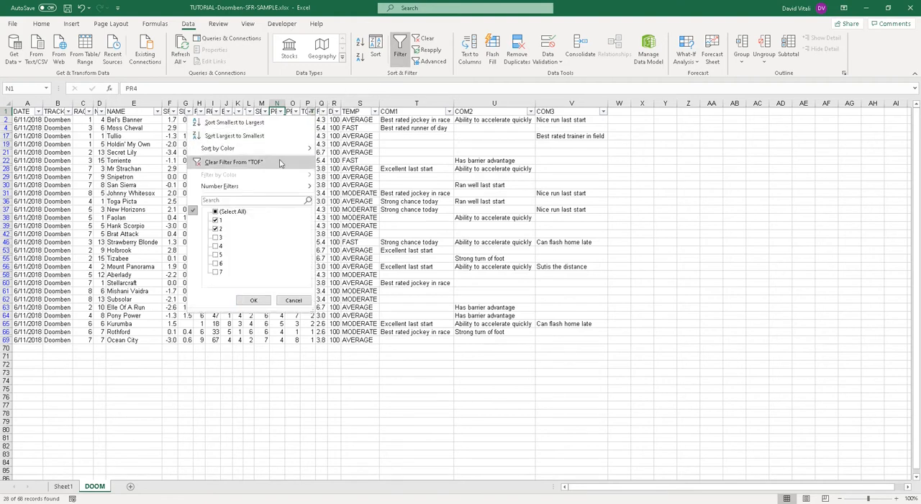
{"action": "left_click", "coordinate": [311, 112]}
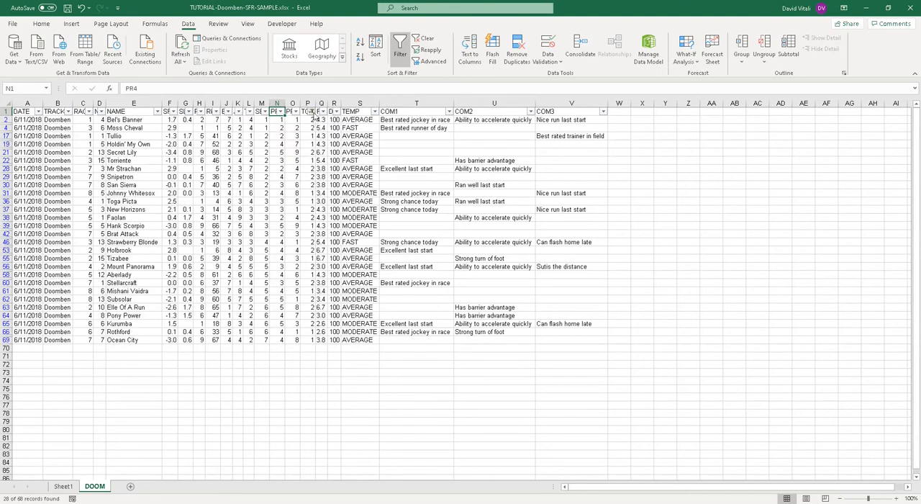
Step: Clear the filter from the TOF column
{"action": "left_click", "coordinate": [311, 112]}
{"action": "left_click", "coordinate": [311, 112]}
{"action": "left_click", "coordinate": [311, 112]}
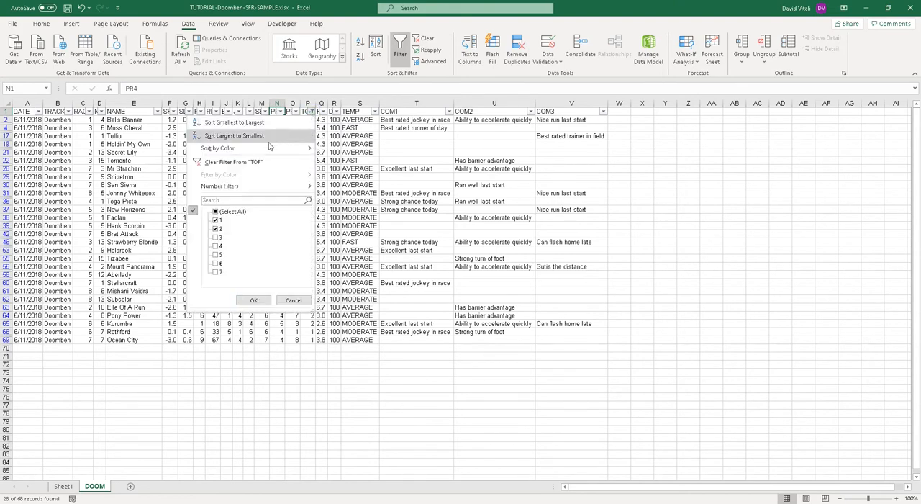
{"action": "left_click", "coordinate": [239, 163]}
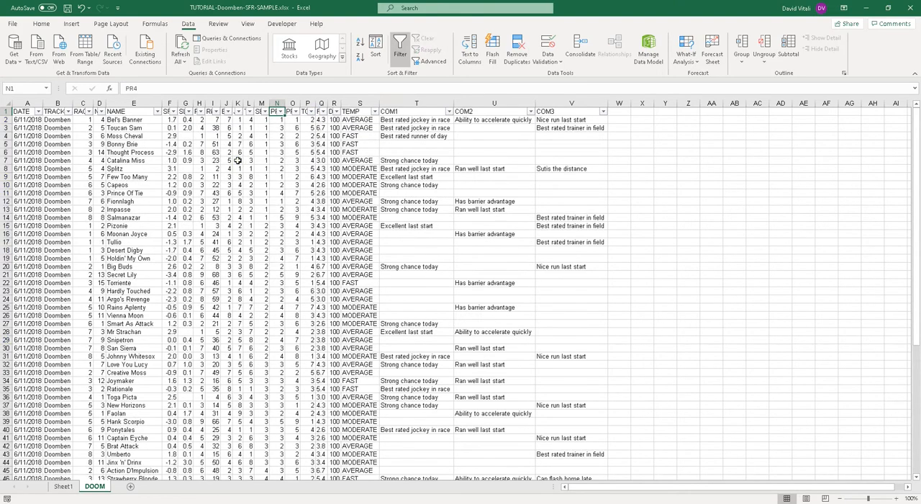
Step: Filter the TOF column again so that only the values 1 and 2 are included
{"action": "left_click", "coordinate": [311, 112]}
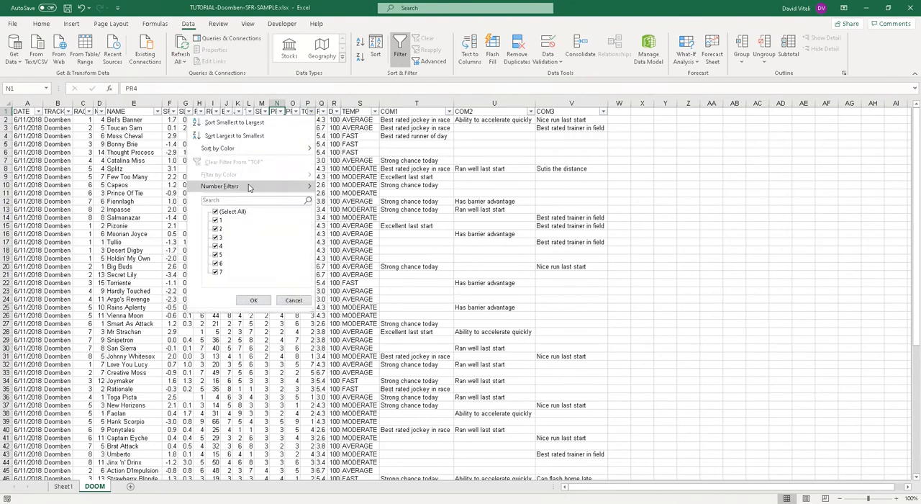
{"action": "left_click", "coordinate": [216, 213]}
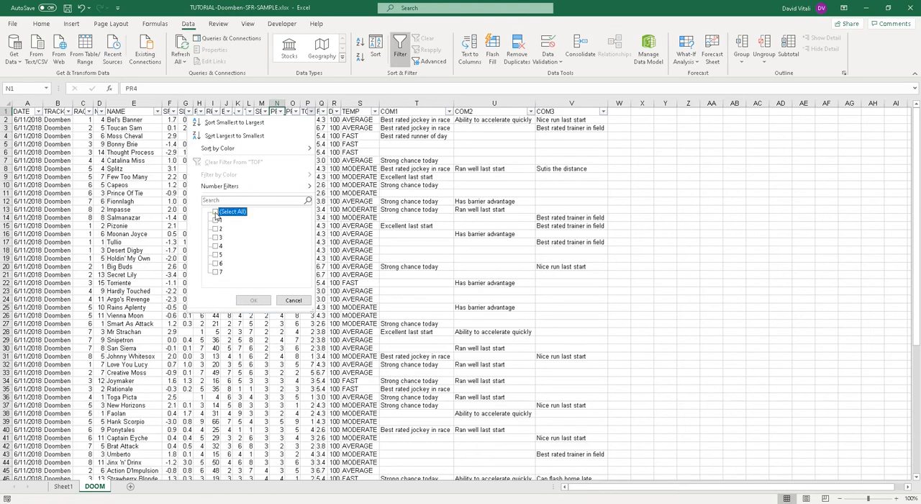
{"action": "left_click", "coordinate": [215, 221]}
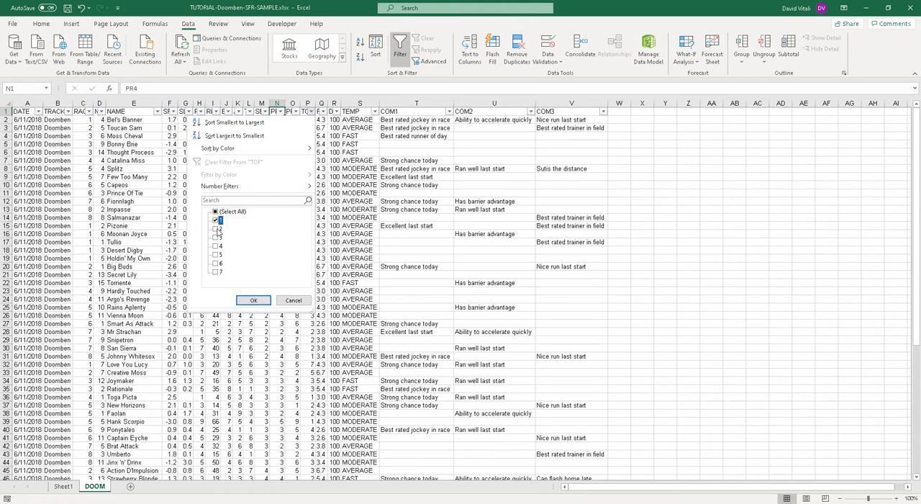
{"action": "left_click", "coordinate": [217, 229]}
{"action": "left_click", "coordinate": [248, 304]}
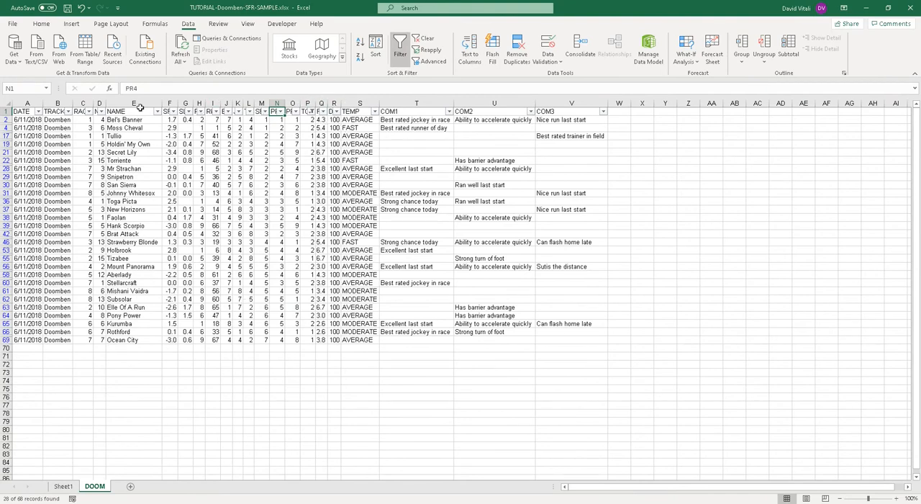
Step: Filter the PR2 column to show only the values 1, 2, 3 and 4
{"action": "left_click", "coordinate": [230, 112]}
{"action": "left_click", "coordinate": [230, 112]}
{"action": "left_click", "coordinate": [295, 112]}
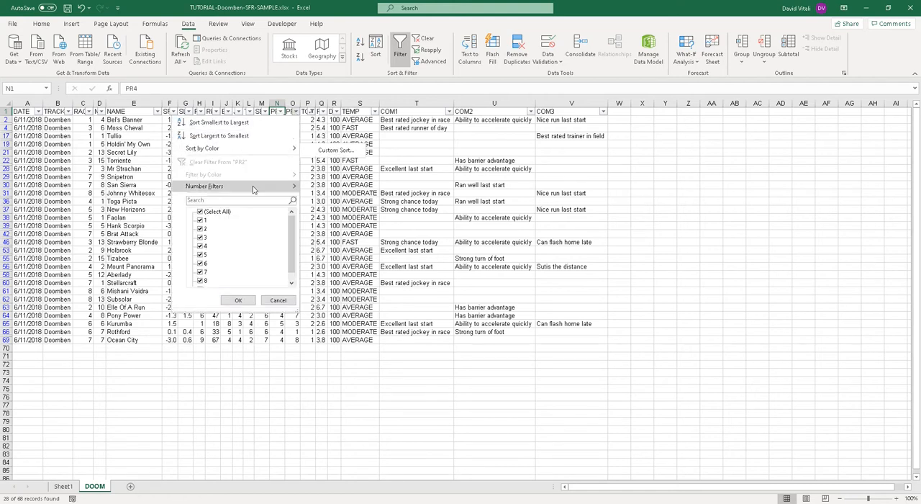
{"action": "left_click", "coordinate": [297, 113]}
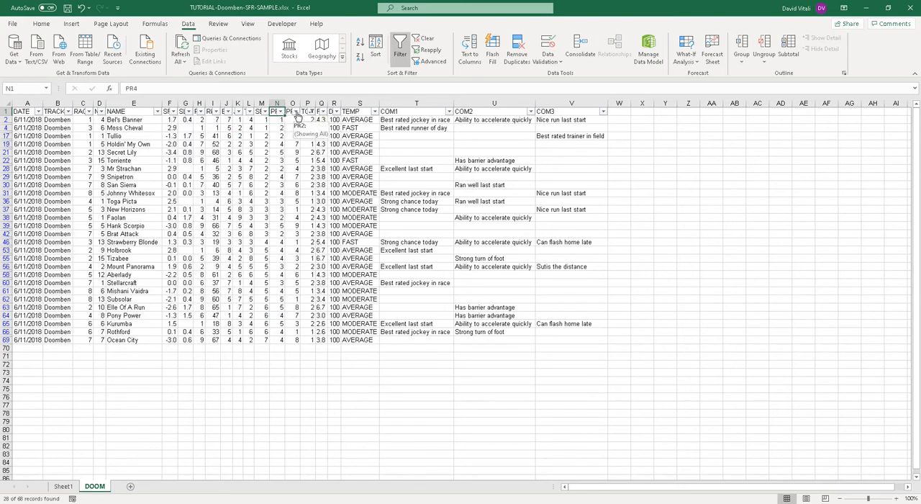
{"action": "left_click", "coordinate": [297, 117]}
{"action": "left_click", "coordinate": [200, 211]}
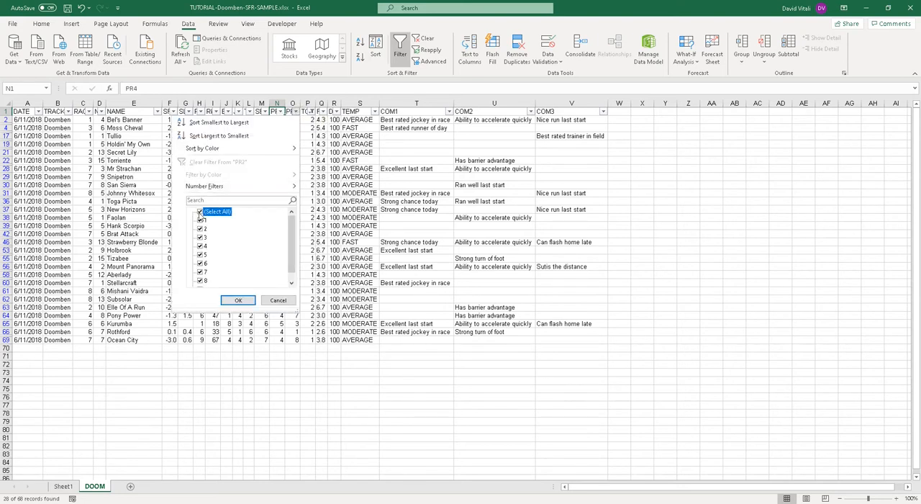
{"action": "left_click", "coordinate": [200, 220]}
{"action": "left_click", "coordinate": [201, 229]}
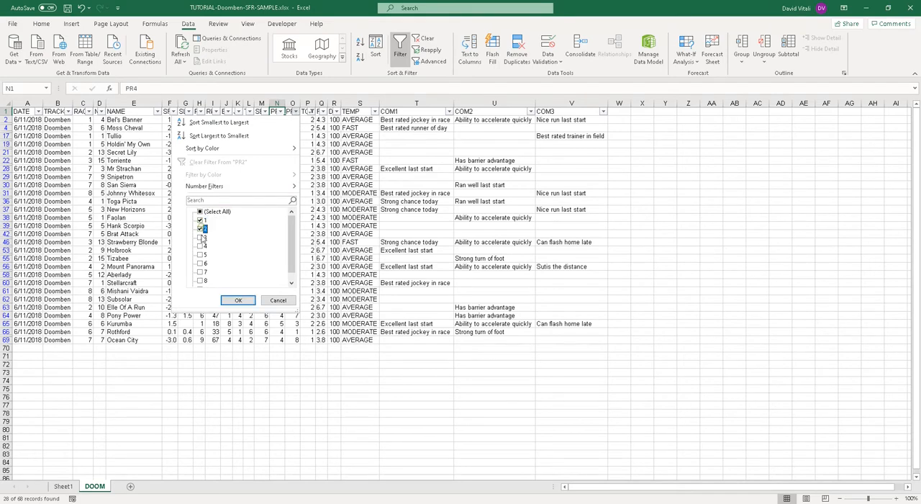
{"action": "left_click", "coordinate": [201, 238]}
{"action": "left_click", "coordinate": [233, 300]}
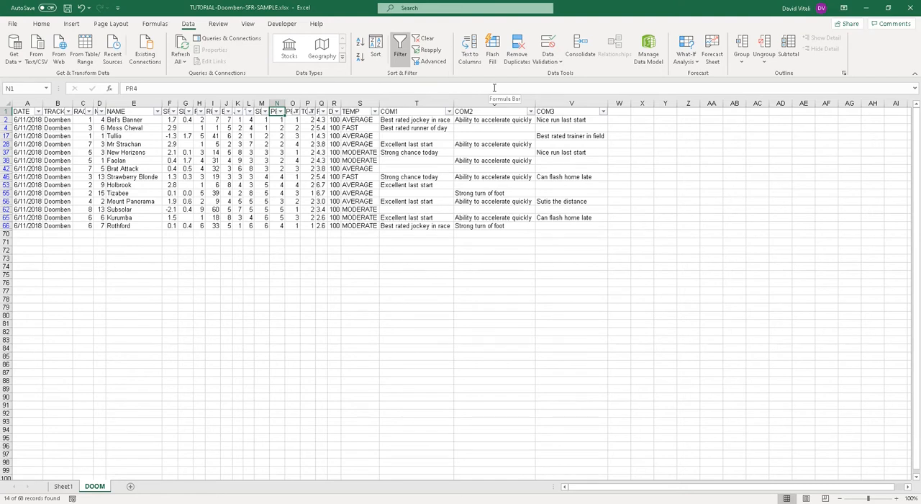
Step: Filter the PR4 column to exclude the value 5, keeping values 1 to 4
{"action": "left_click", "coordinate": [282, 112]}
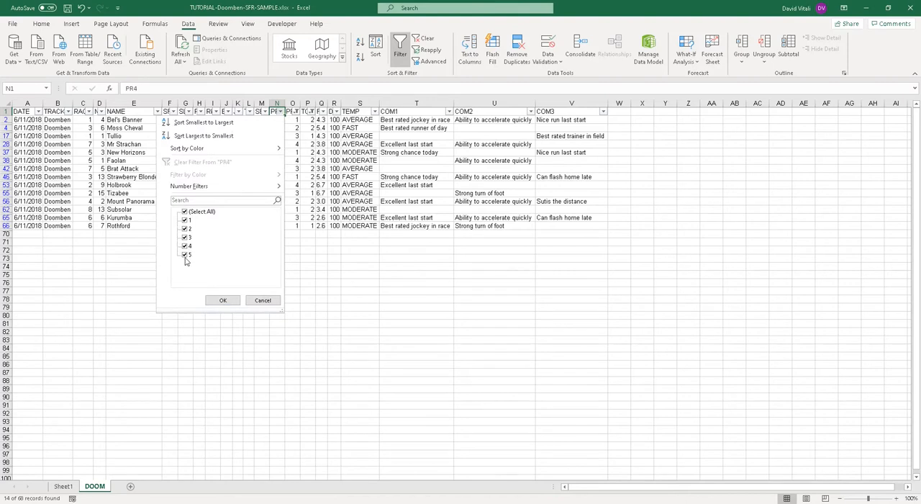
{"action": "left_click", "coordinate": [223, 300]}
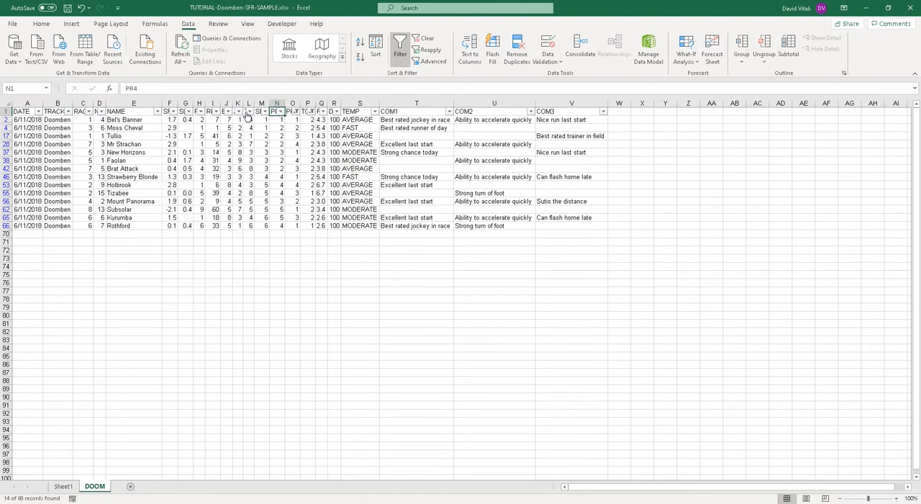
{"action": "left_click", "coordinate": [281, 112]}
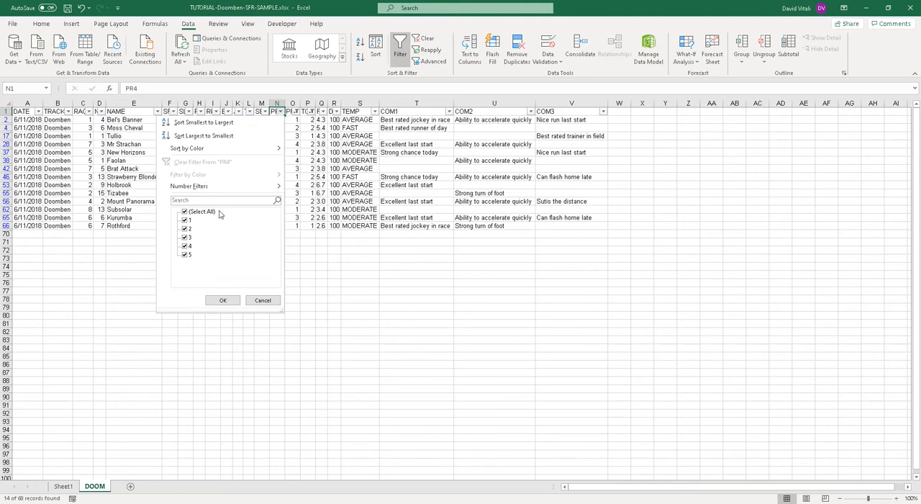
{"action": "left_click", "coordinate": [185, 246]}
{"action": "left_click", "coordinate": [186, 254]}
{"action": "left_click", "coordinate": [220, 300]}
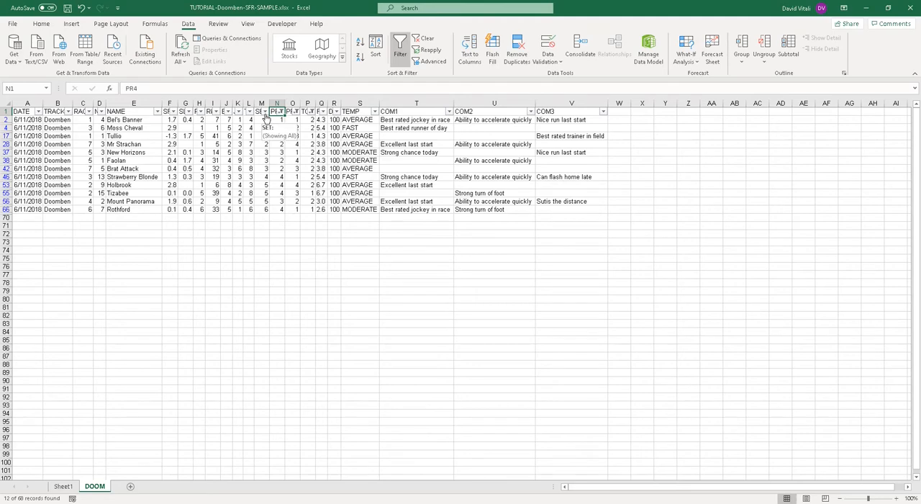
Step: Filter the SET column to exclude the values 5 and 6, keeping values 1 to 4
{"action": "left_click", "coordinate": [312, 112]}
{"action": "left_click", "coordinate": [311, 112]}
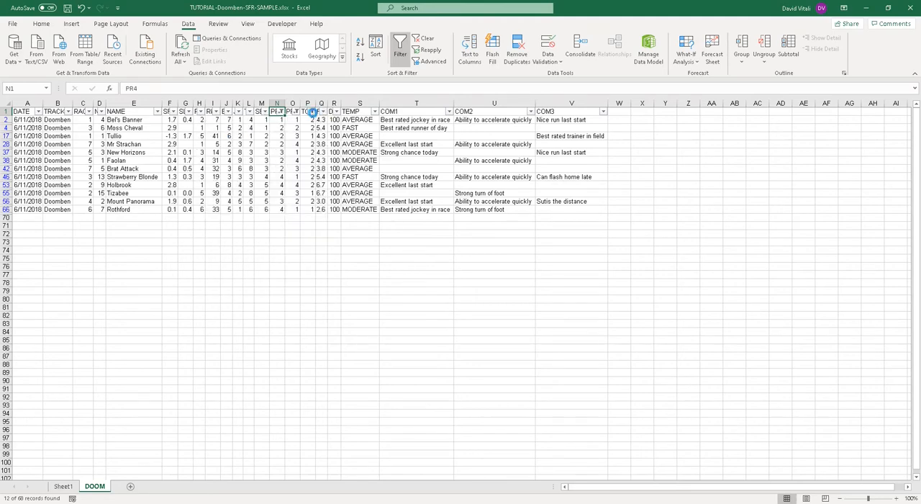
{"action": "left_click", "coordinate": [312, 112]}
{"action": "left_click", "coordinate": [381, 146]}
{"action": "left_click", "coordinate": [266, 113]}
{"action": "left_click", "coordinate": [170, 254]}
{"action": "left_click", "coordinate": [170, 263]}
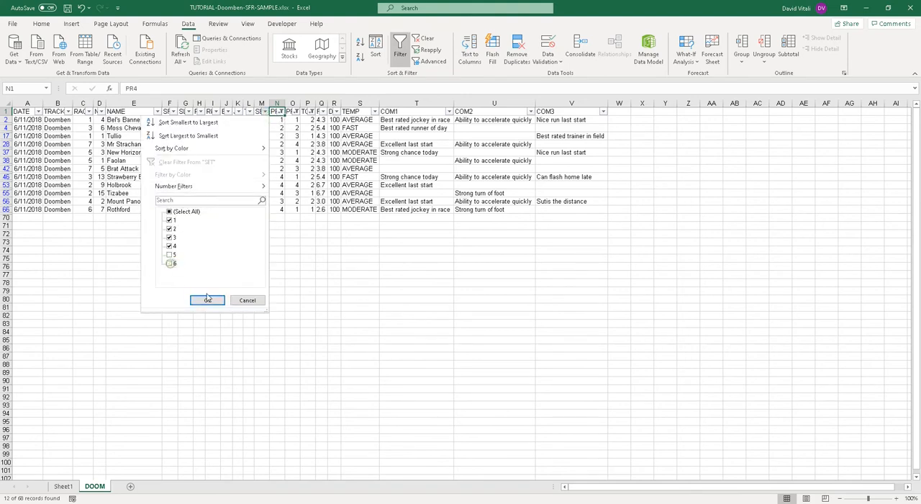
{"action": "left_click", "coordinate": [207, 299]}
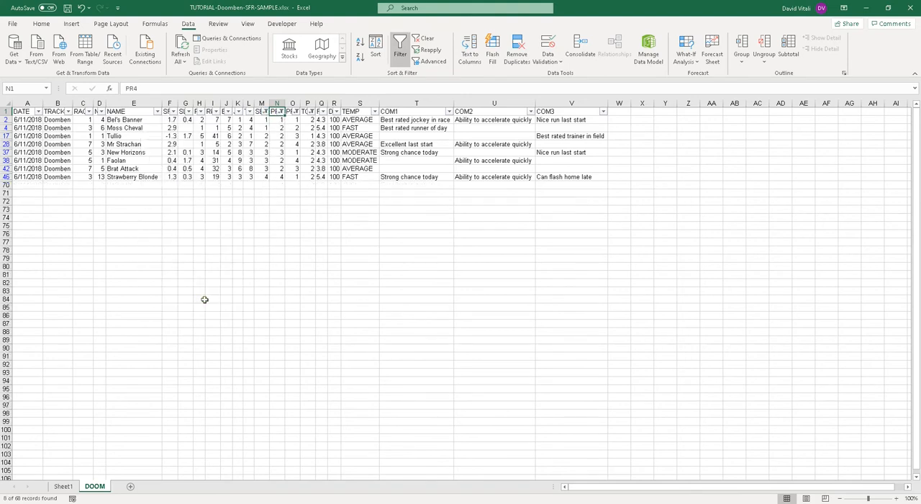
Step: Filter the TR column to exclude the values 7 and 8, keeping 1, 3 and 4
{"action": "left_click", "coordinate": [249, 113]}
{"action": "left_click", "coordinate": [154, 254]}
{"action": "left_click", "coordinate": [154, 247]}
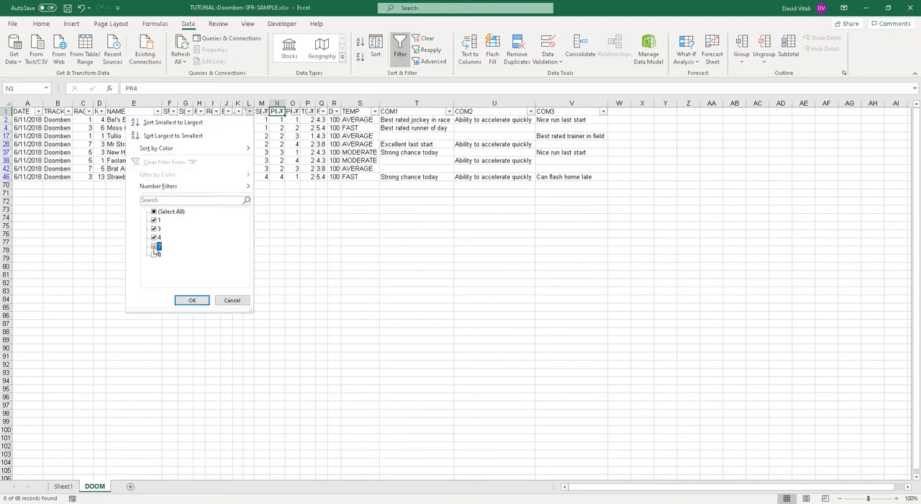
{"action": "left_click", "coordinate": [183, 301]}
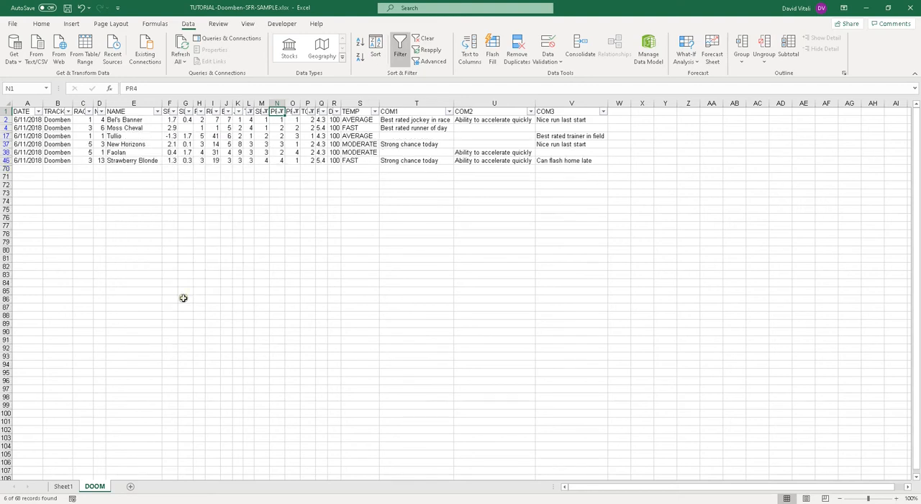
Step: Filter the JR column to show only the values 1, 2 and 3
{"action": "left_click", "coordinate": [238, 111]}
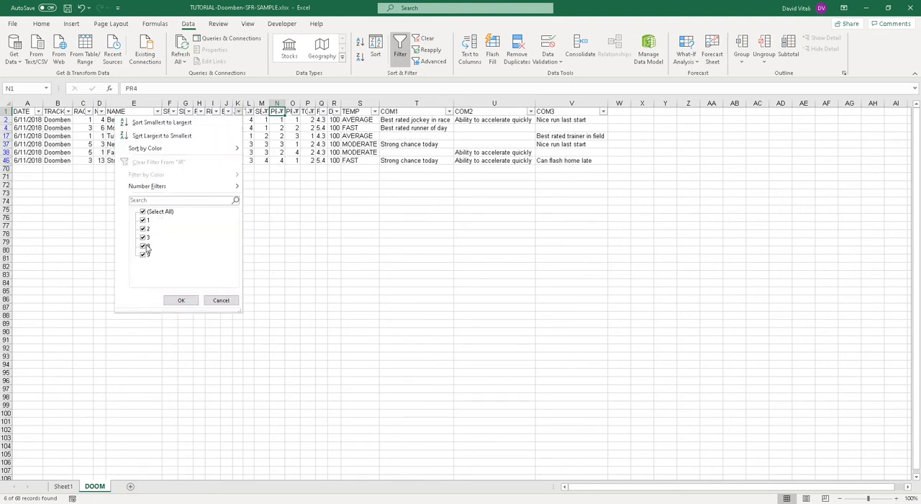
{"action": "left_click", "coordinate": [144, 247]}
{"action": "left_click", "coordinate": [144, 255]}
{"action": "left_click", "coordinate": [177, 300]}
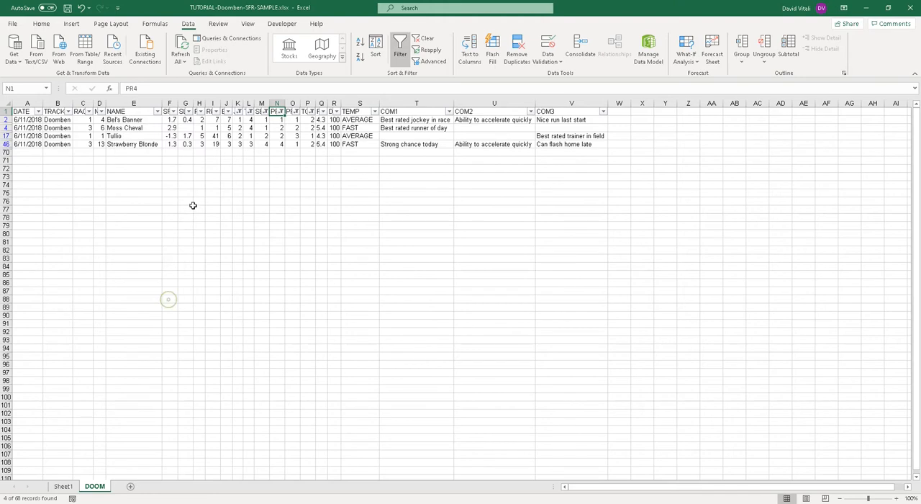
Step: Filter the RK column to exclude the value 5, keeping values 1 to 3
{"action": "left_click", "coordinate": [200, 111]}
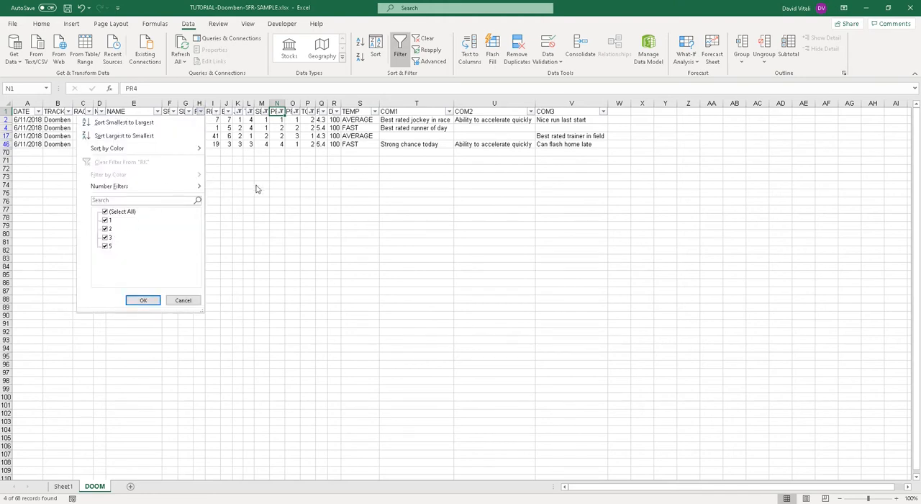
{"action": "left_click", "coordinate": [264, 142]}
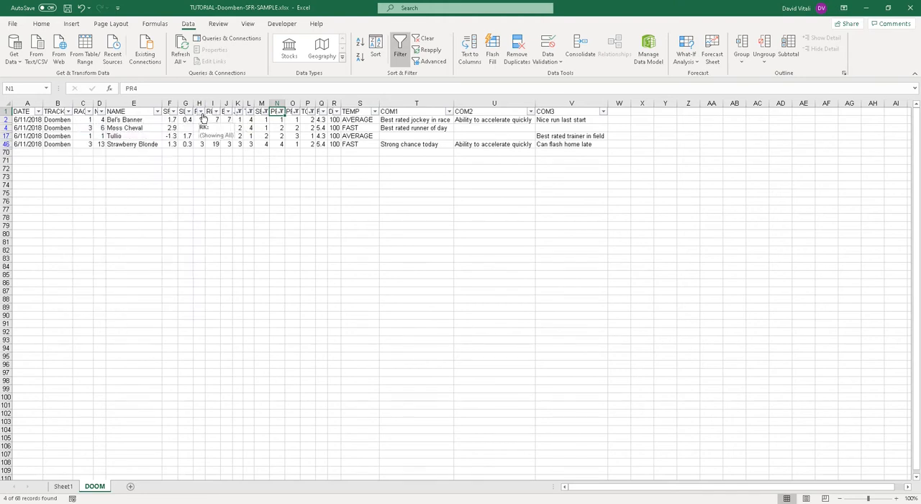
{"action": "left_click", "coordinate": [202, 114]}
{"action": "left_click", "coordinate": [106, 246]}
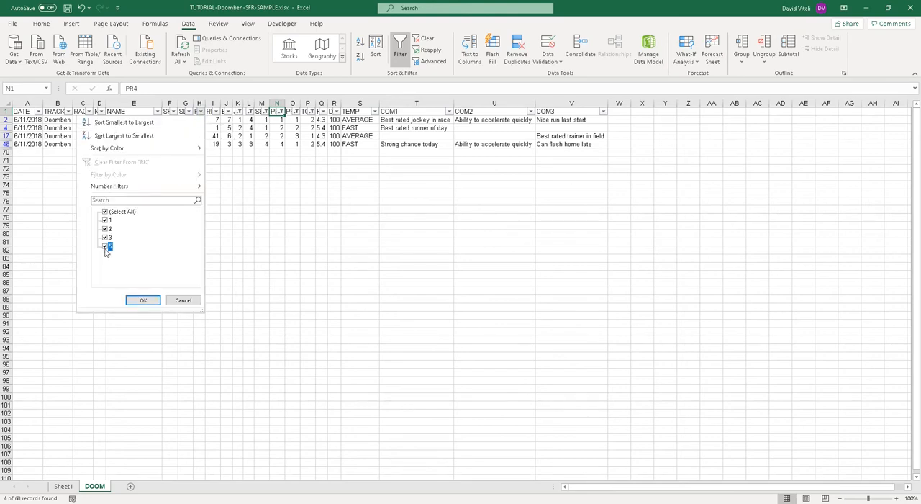
{"action": "left_click", "coordinate": [139, 302]}
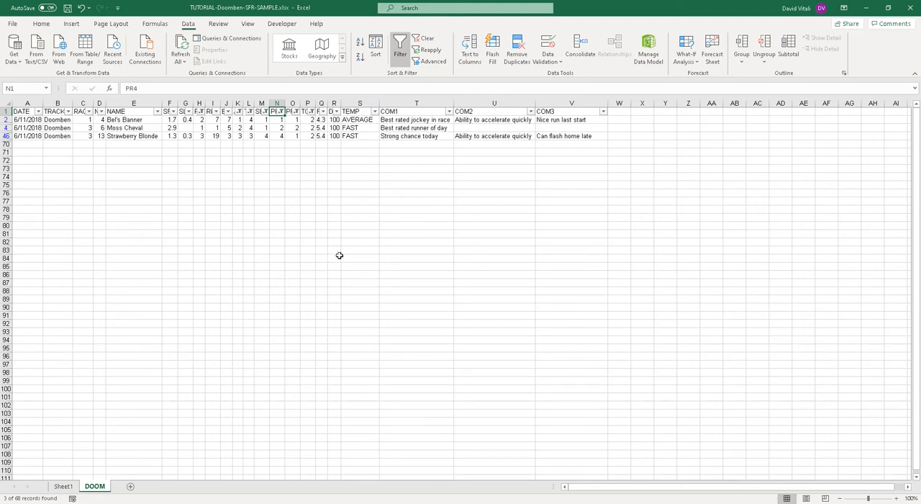
Step: Create a copy of Sheet1 within the same workbook and place it after the DOOM sheet
{"action": "left_click", "coordinate": [70, 488]}
{"action": "right_click", "coordinate": [72, 488]}
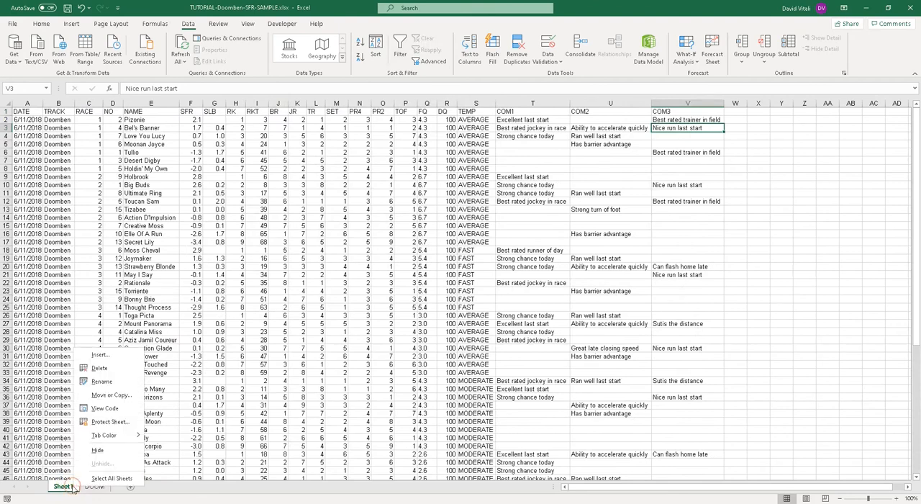
{"action": "left_click", "coordinate": [115, 402]}
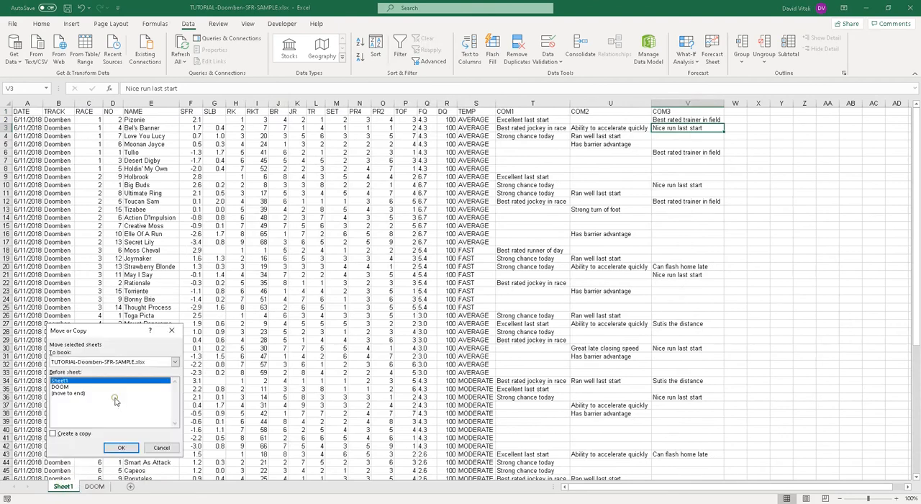
{"action": "left_click", "coordinate": [73, 435]}
{"action": "left_click", "coordinate": [115, 448]}
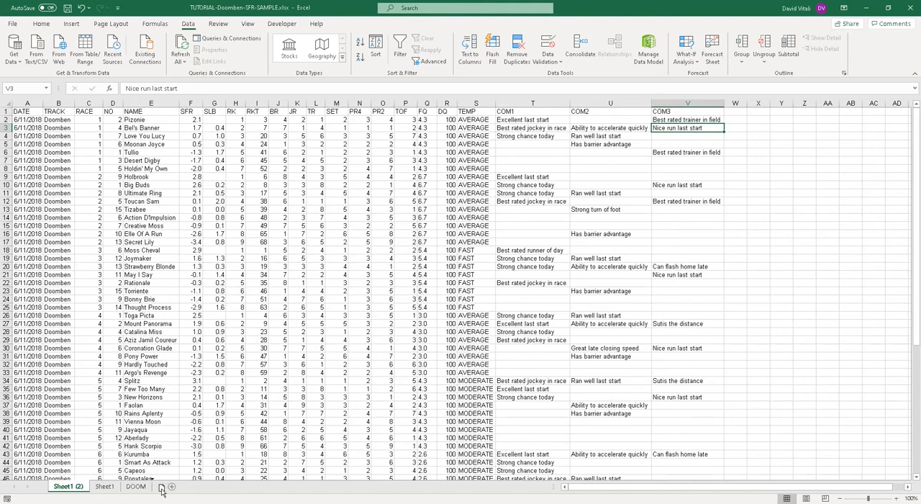
{"action": "left_click_drag", "start_coordinate": [64, 488], "coordinate": [157, 495]}
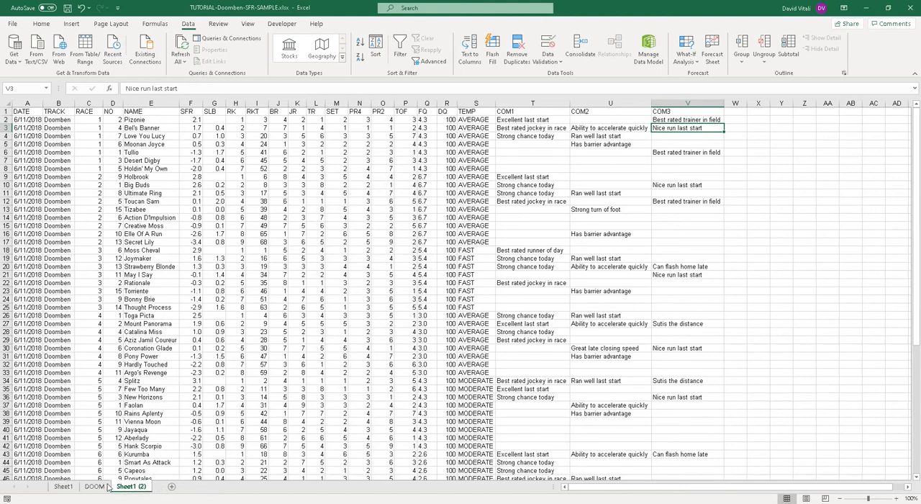
Step: Rename the copied sheet Sheet1 (2) as COND
{"action": "left_click", "coordinate": [63, 486]}
{"action": "left_click", "coordinate": [90, 487]}
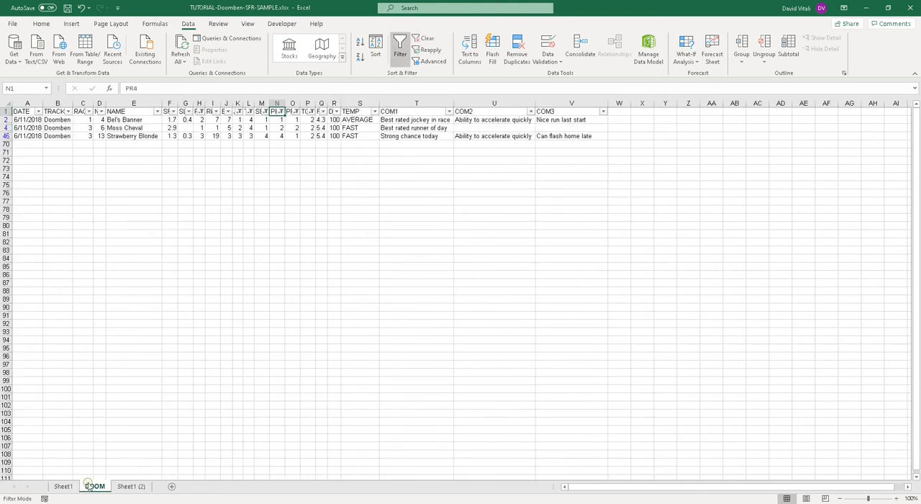
{"action": "left_click", "coordinate": [137, 487]}
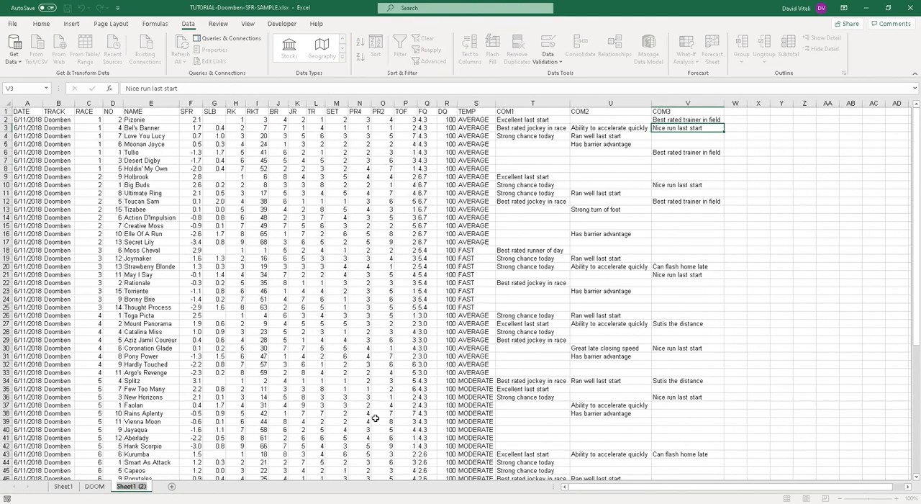
{"action": "type", "text": "COND"}
{"action": "left_click", "coordinate": [278, 266]}
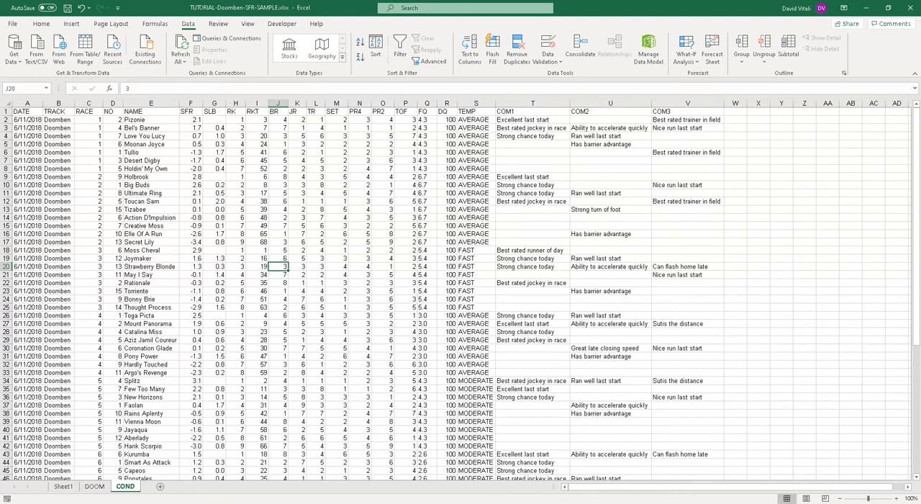
{"action": "left_click", "coordinate": [237, 100]}
{"action": "left_click", "coordinate": [254, 101]}
{"action": "left_click", "coordinate": [233, 111]}
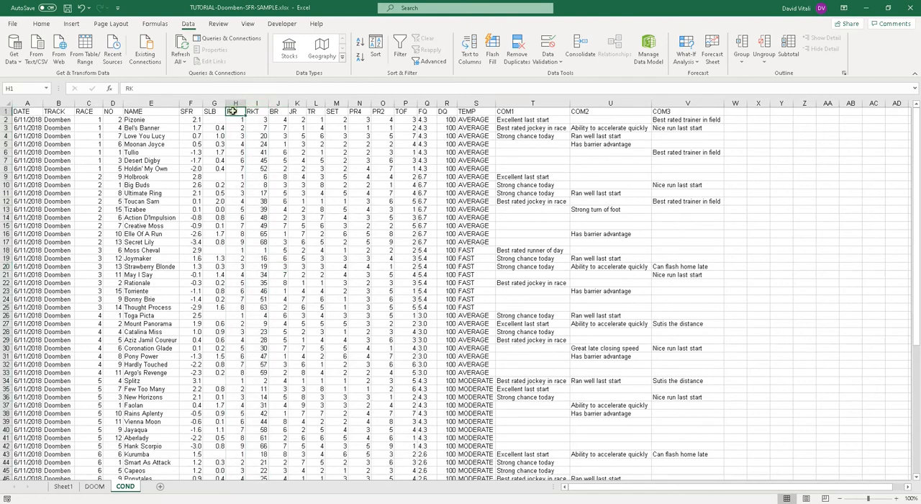
{"action": "left_click", "coordinate": [255, 103]}
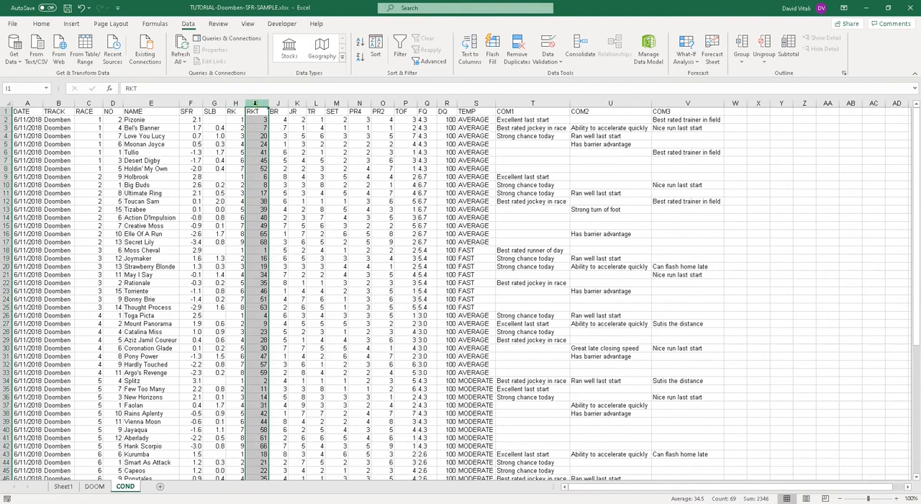
{"action": "left_click", "coordinate": [278, 104]}
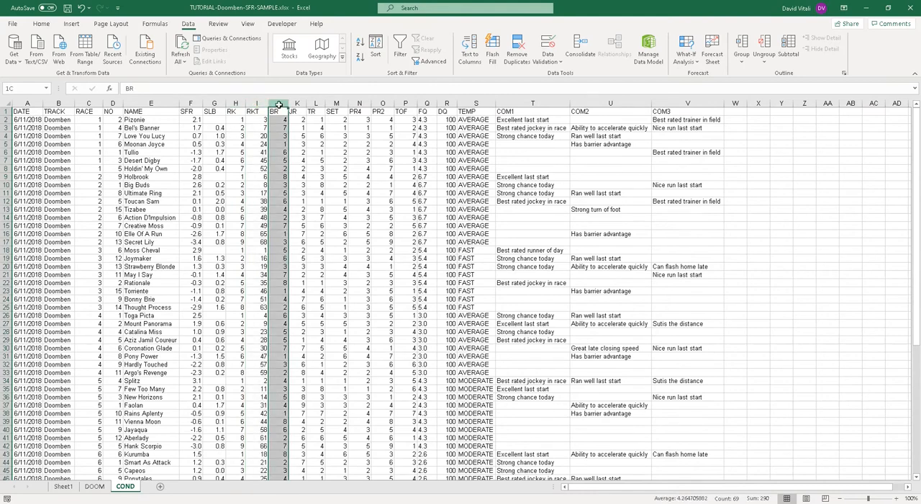
{"action": "left_click", "coordinate": [403, 100], "text": "shift"}
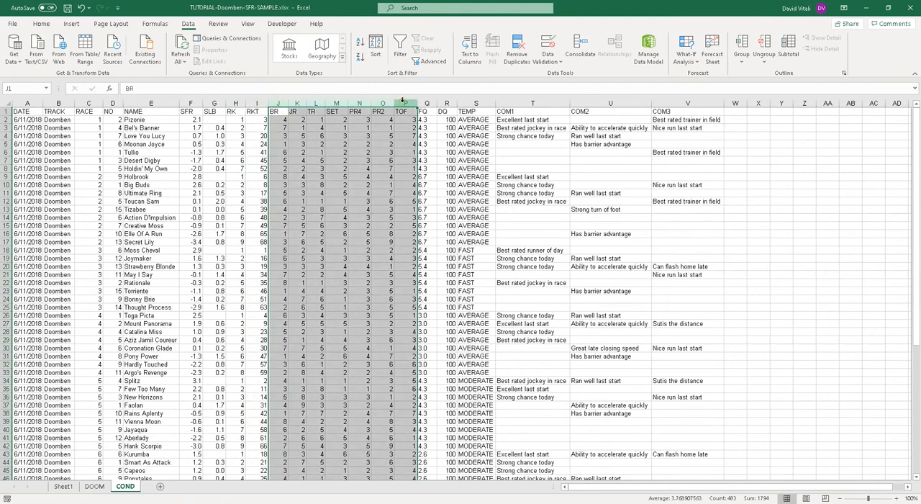
{"action": "left_click", "coordinate": [279, 103]}
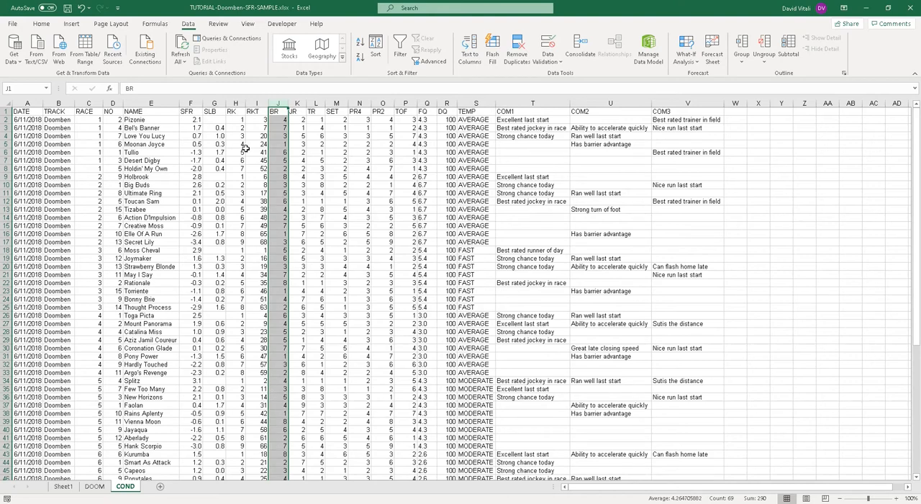
{"action": "left_click", "coordinate": [406, 101], "text": "shift"}
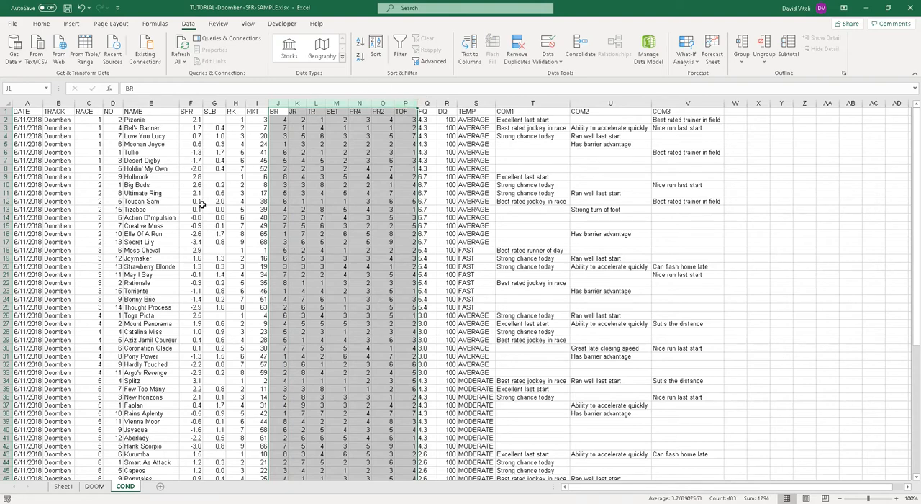
{"action": "left_click", "coordinate": [193, 151]}
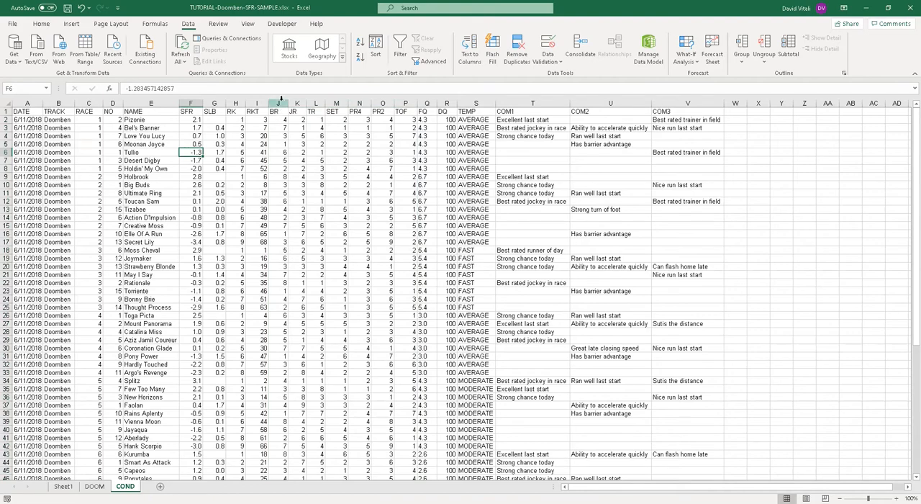
Step: Highlight cells equal to 1 in columns BR through TOF with Green Fill with Dark Green Text using conditional formatting
{"action": "left_click", "coordinate": [280, 103]}
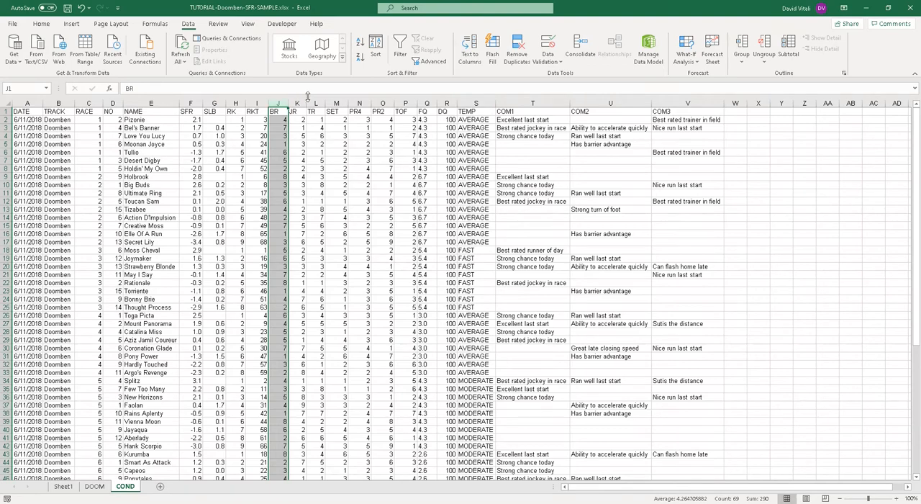
{"action": "left_click", "coordinate": [406, 102], "text": "shift"}
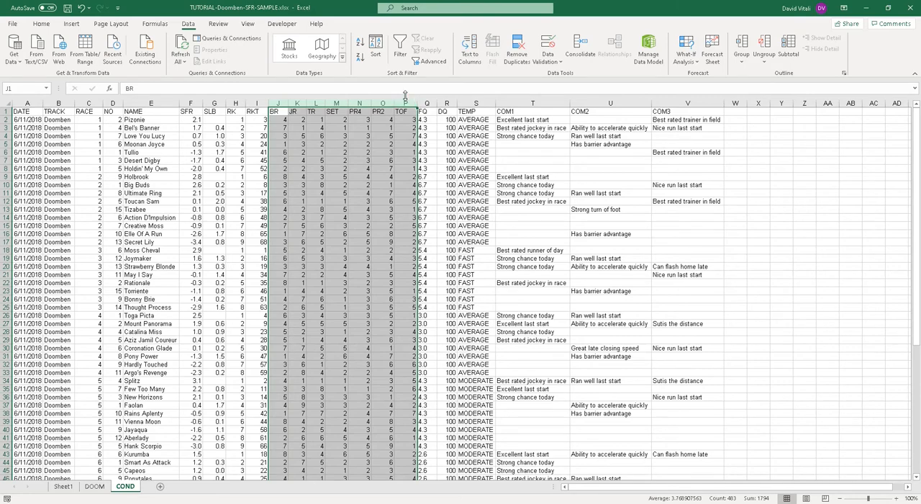
{"action": "left_click", "coordinate": [42, 24]}
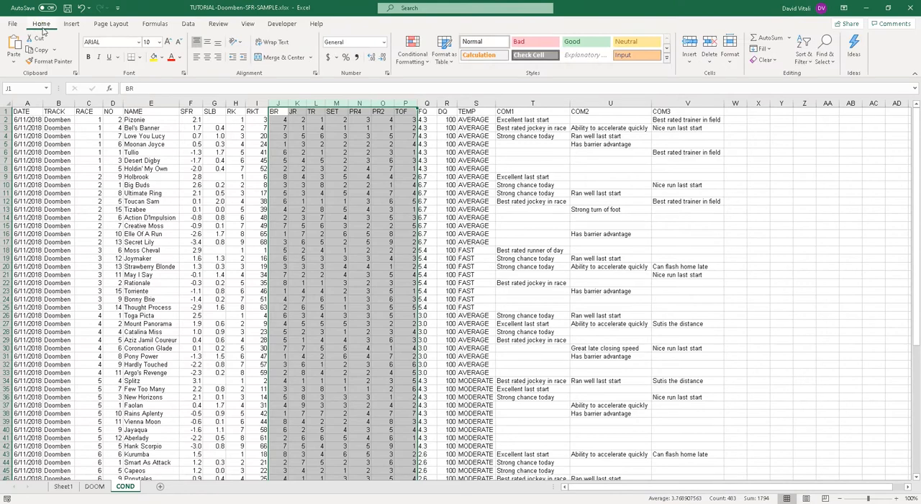
{"action": "left_click", "coordinate": [413, 63]}
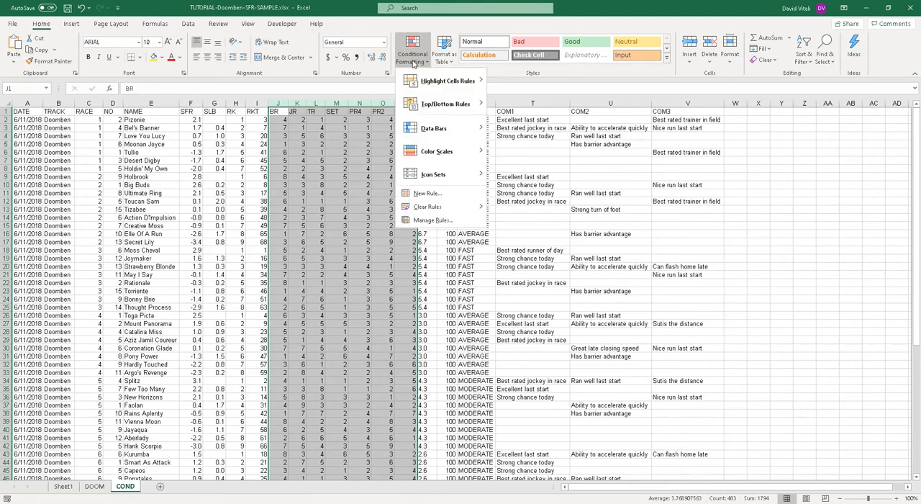
{"action": "mouse_move", "coordinate": [430, 83]}
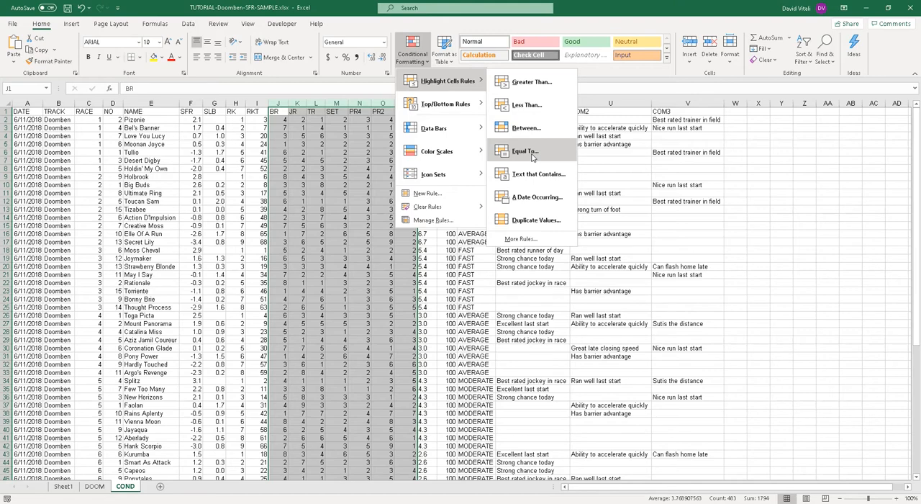
{"action": "left_click", "coordinate": [346, 6]}
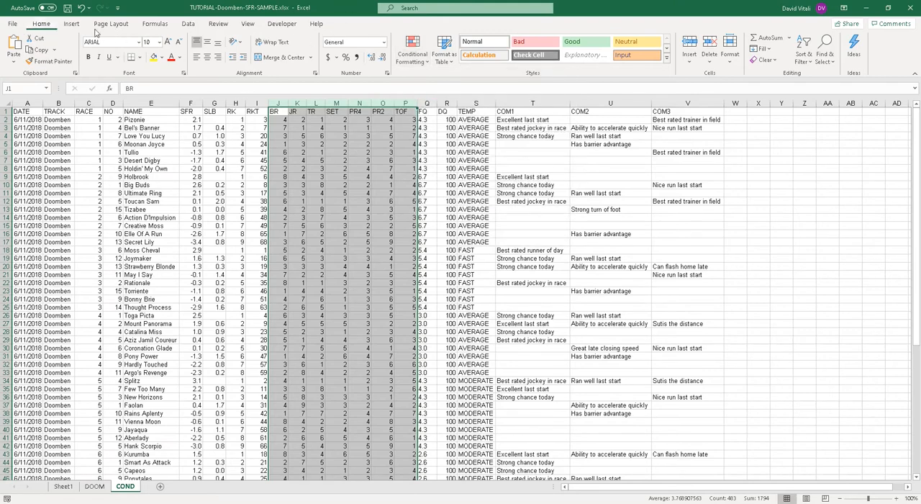
{"action": "left_click", "coordinate": [400, 66]}
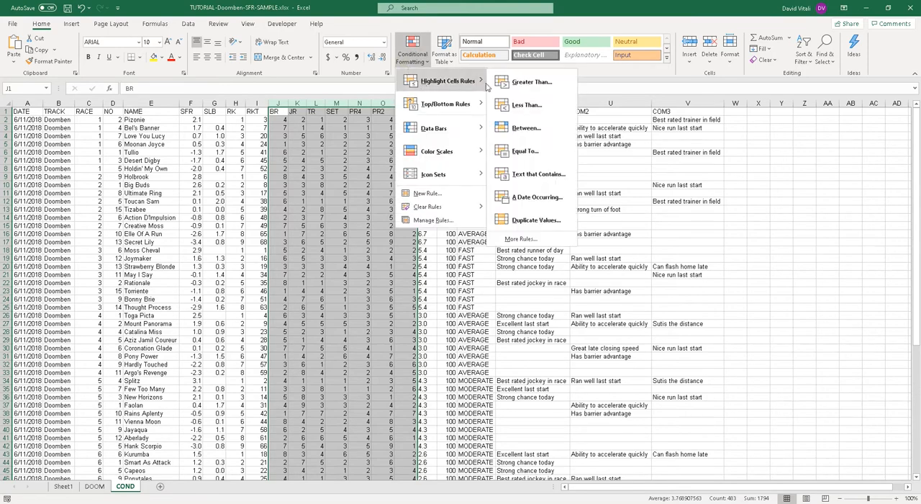
{"action": "left_click", "coordinate": [515, 153]}
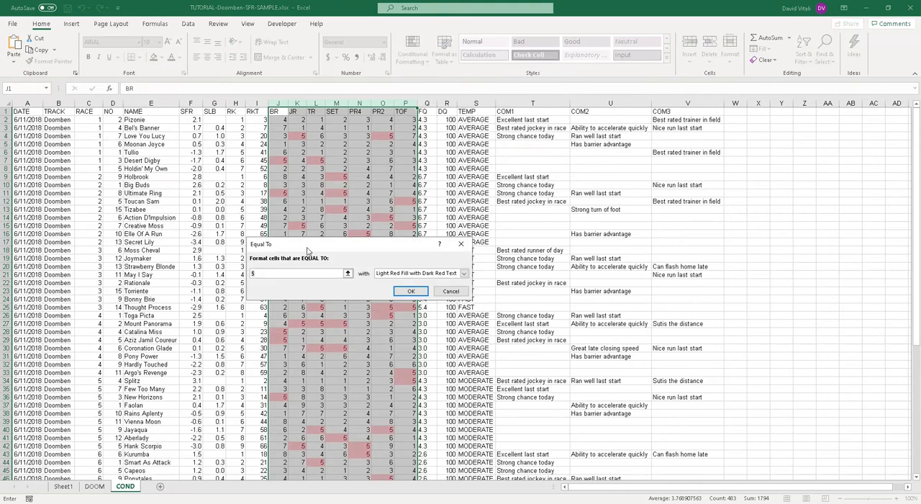
{"action": "left_click_drag", "start_coordinate": [308, 249], "coordinate": [326, 245]}
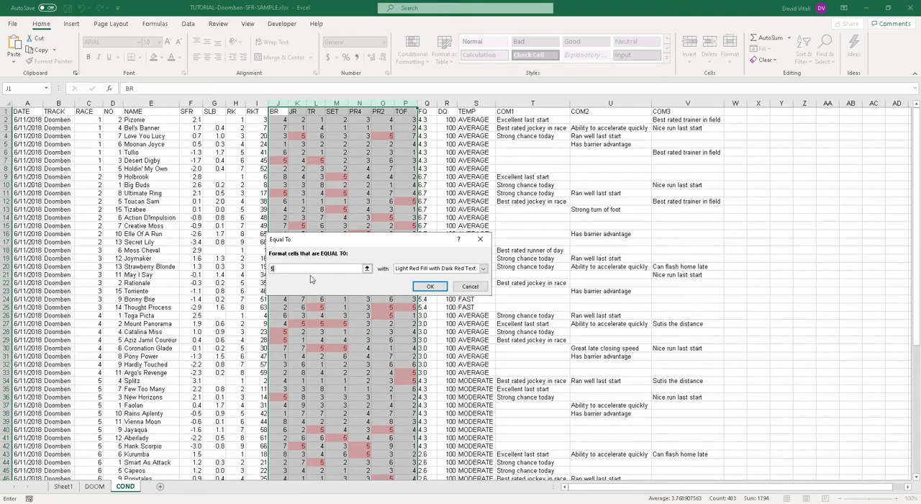
{"action": "type", "text": "1"}
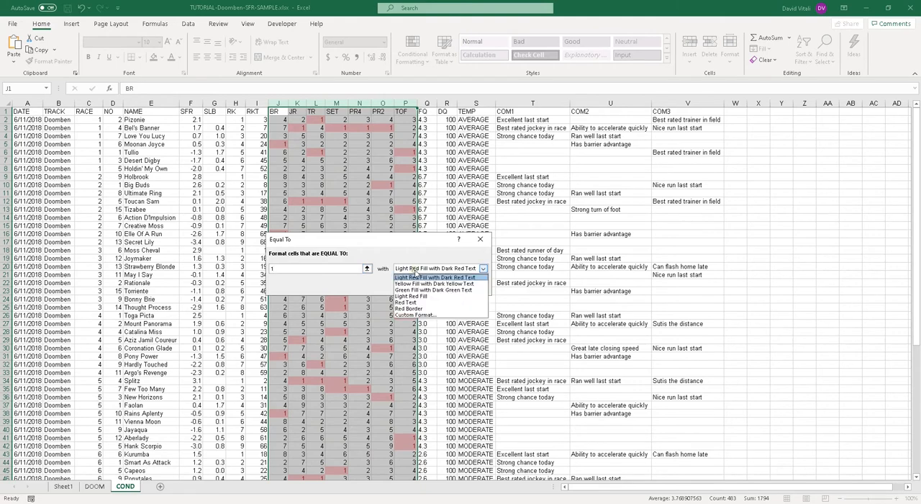
{"action": "left_click", "coordinate": [417, 270]}
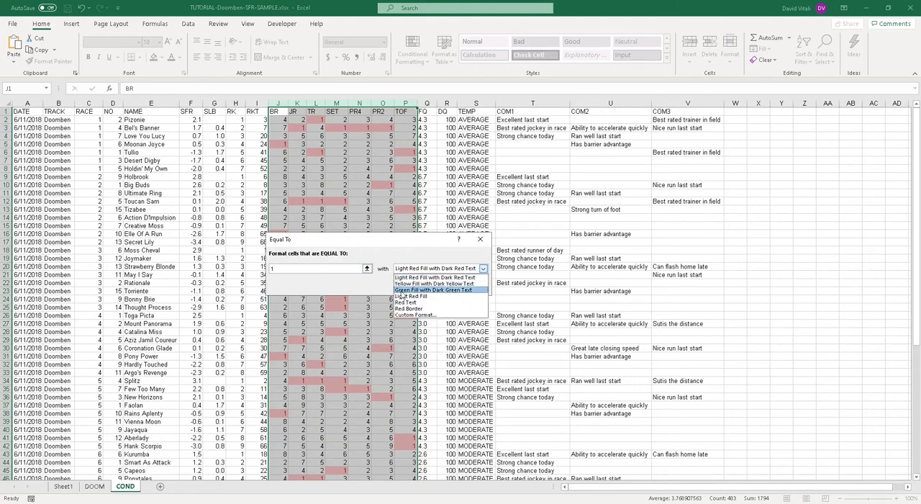
{"action": "left_click", "coordinate": [407, 290]}
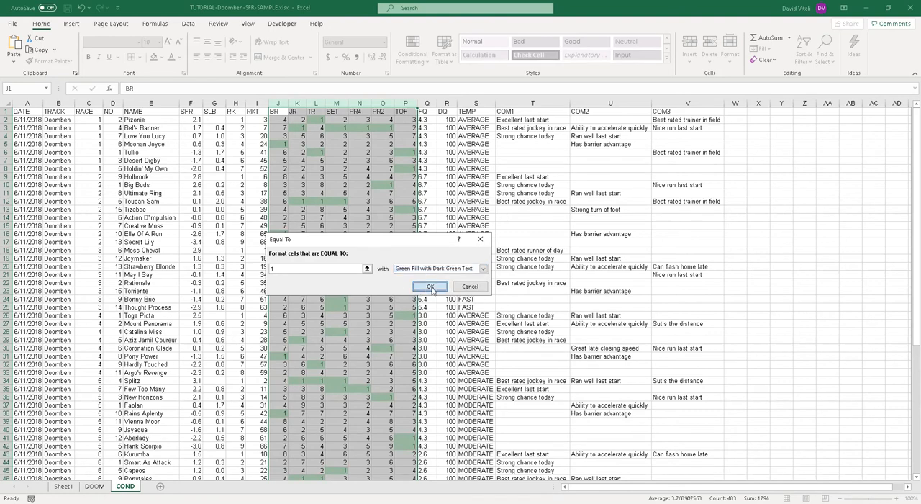
{"action": "left_click", "coordinate": [430, 288]}
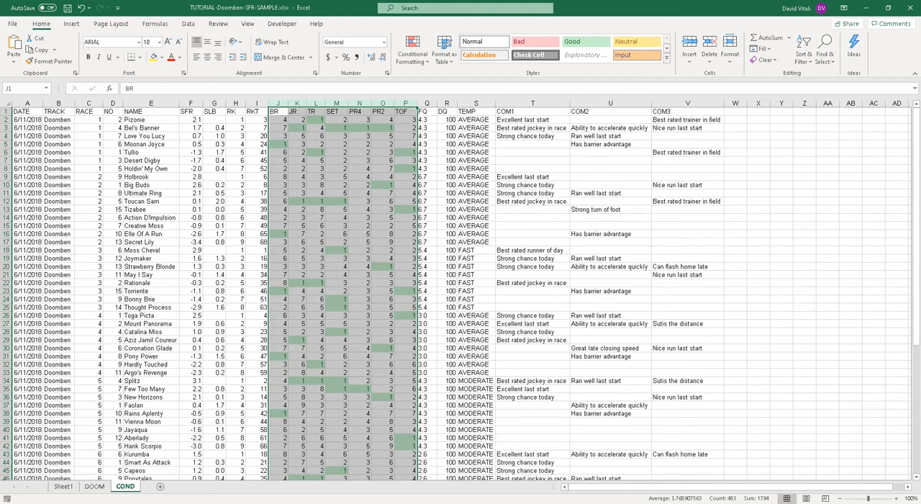
{"action": "left_click", "coordinate": [413, 49]}
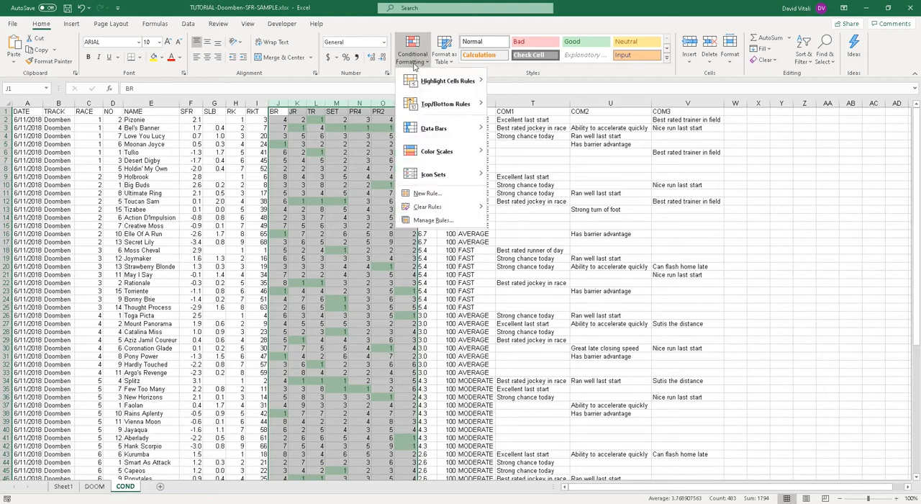
{"action": "mouse_move", "coordinate": [416, 84]}
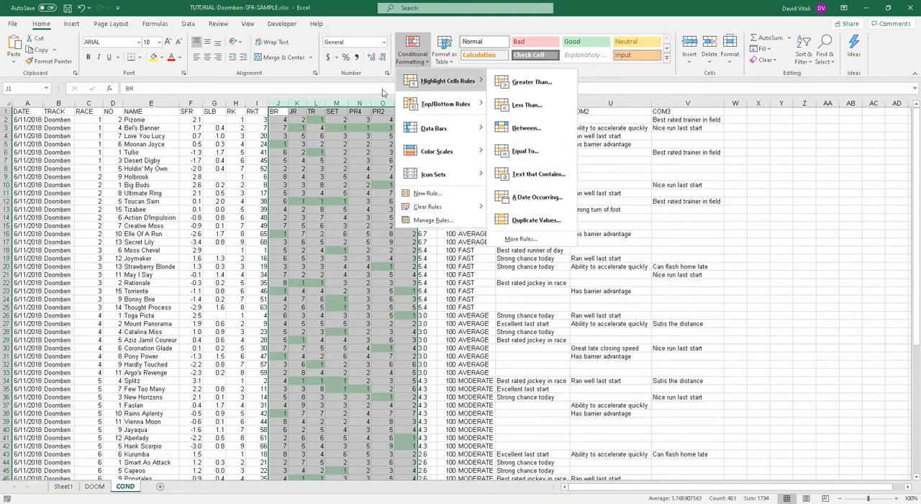
{"action": "left_click", "coordinate": [346, 121]}
{"action": "left_click", "coordinate": [281, 127]}
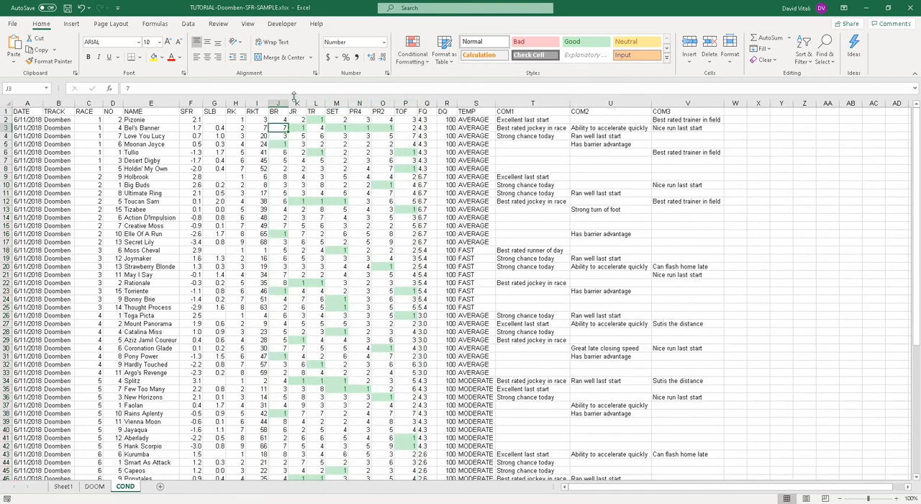
Step: Highlight cells between 2 and 3 in columns BR through TOF with Yellow Fill with Dark Yellow Text using conditional formatting
{"action": "left_click", "coordinate": [281, 101]}
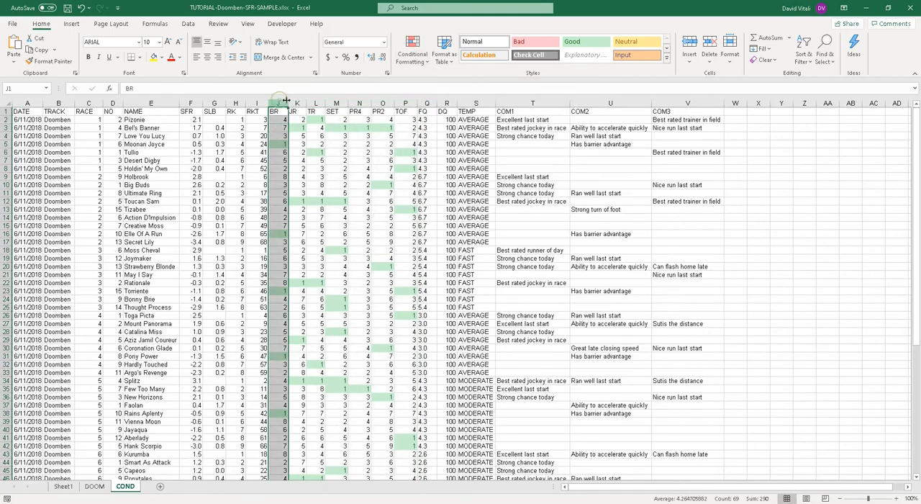
{"action": "left_click", "coordinate": [406, 102], "text": "shift"}
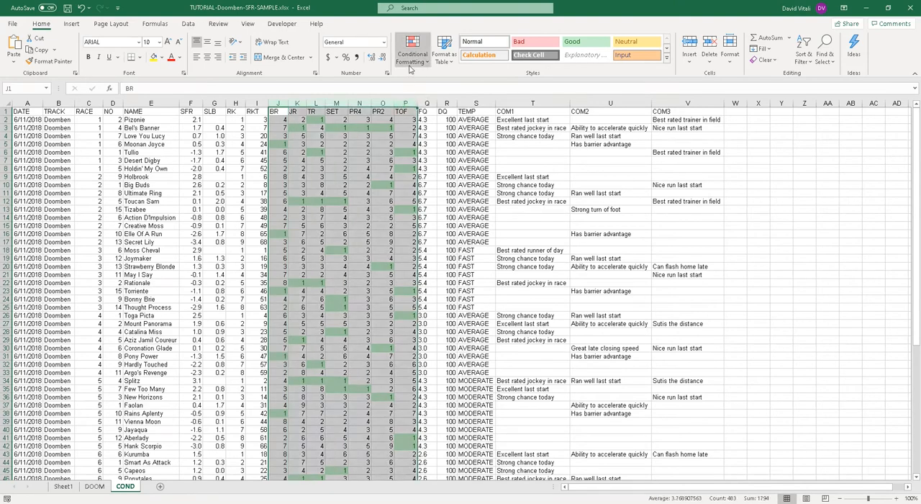
{"action": "left_click", "coordinate": [410, 64]}
{"action": "mouse_move", "coordinate": [443, 81]}
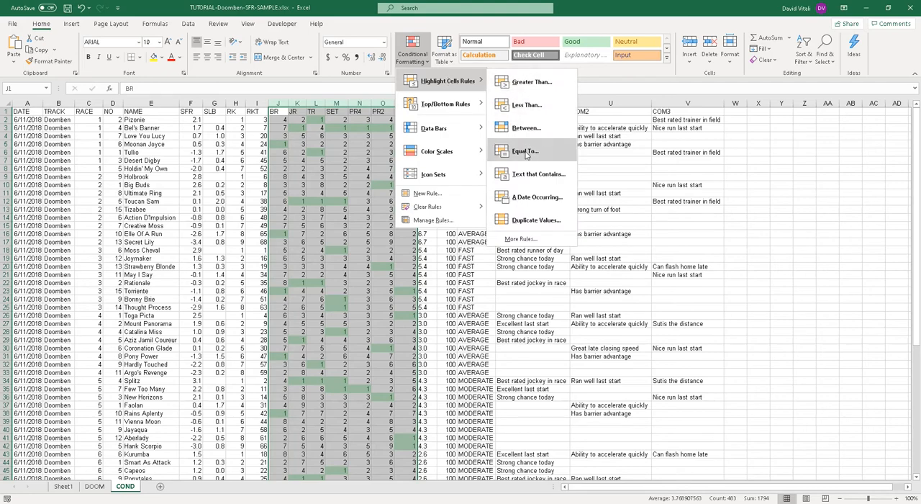
{"action": "left_click", "coordinate": [516, 131]}
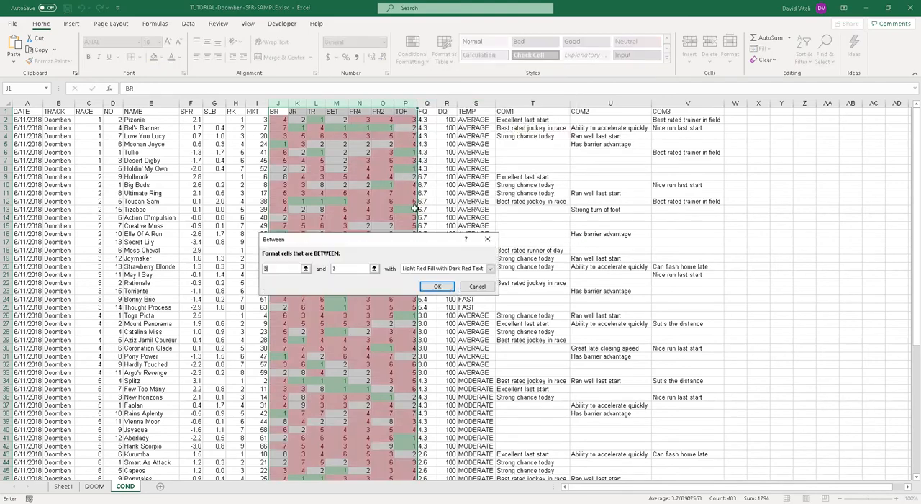
{"action": "type", "text": "2"}
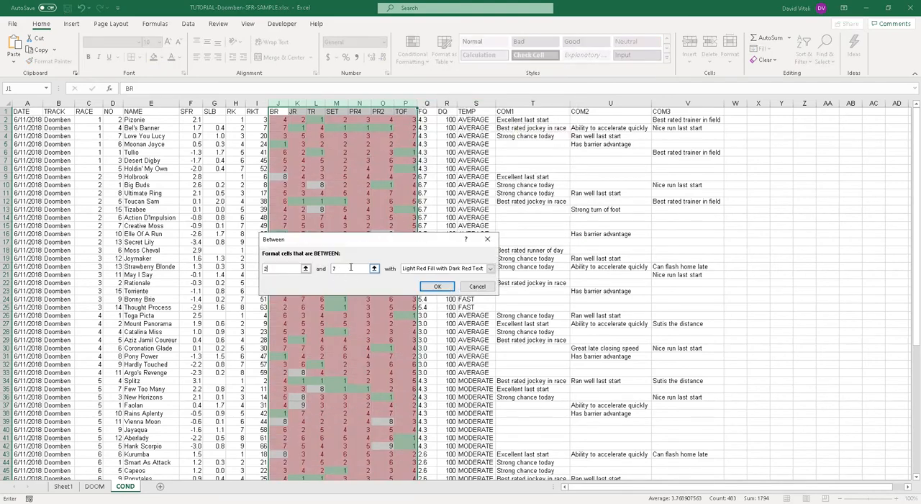
{"action": "double_click", "coordinate": [344, 264]}
{"action": "type", "text": "3"}
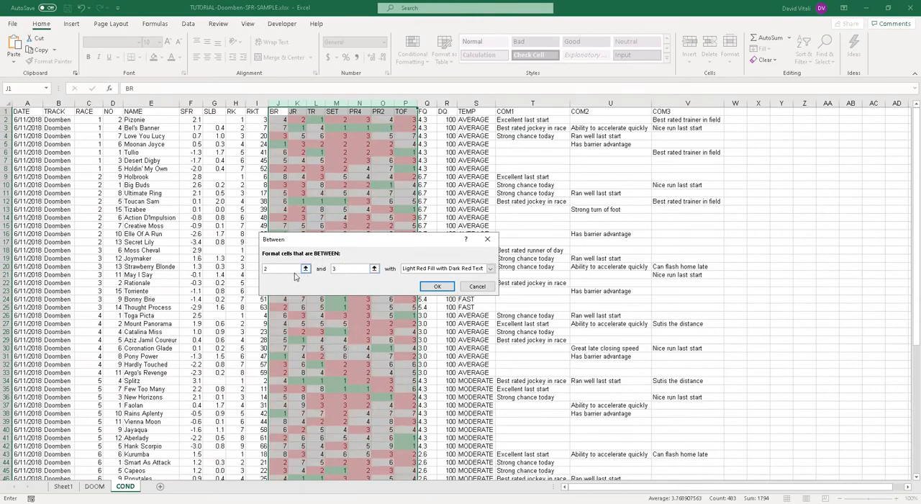
{"action": "left_click", "coordinate": [443, 270]}
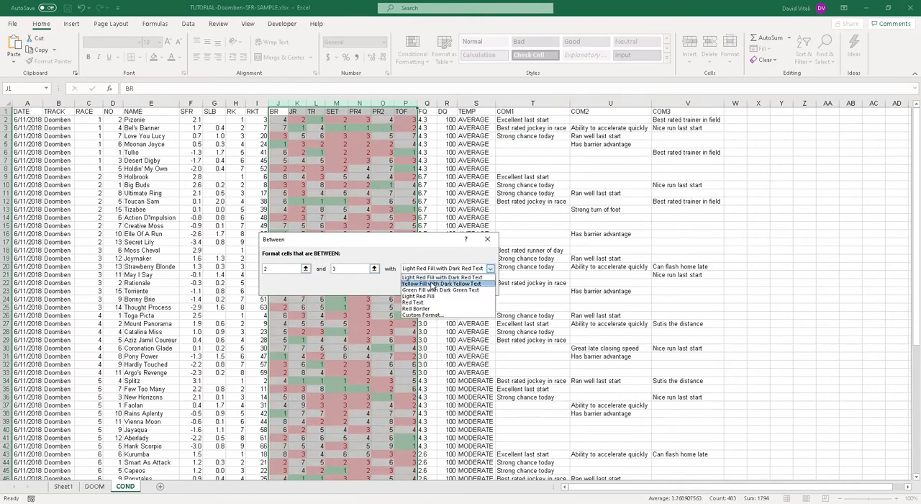
{"action": "left_click", "coordinate": [438, 282]}
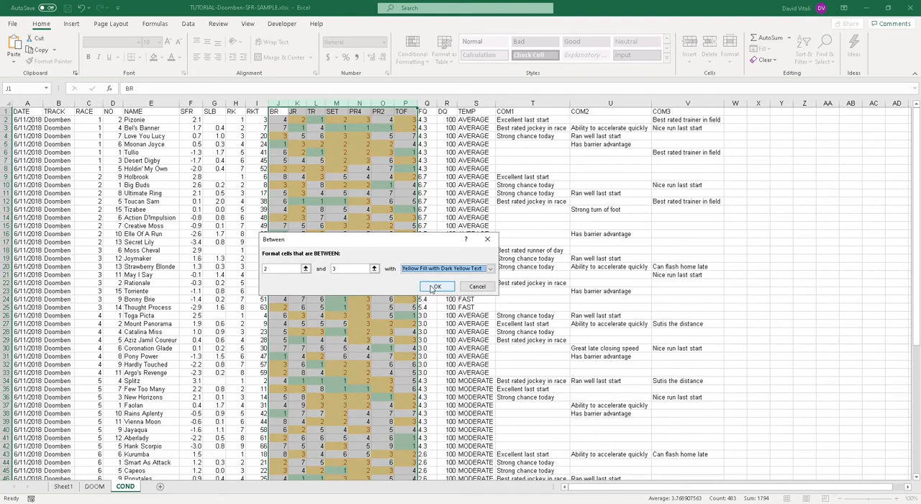
{"action": "left_click", "coordinate": [435, 287]}
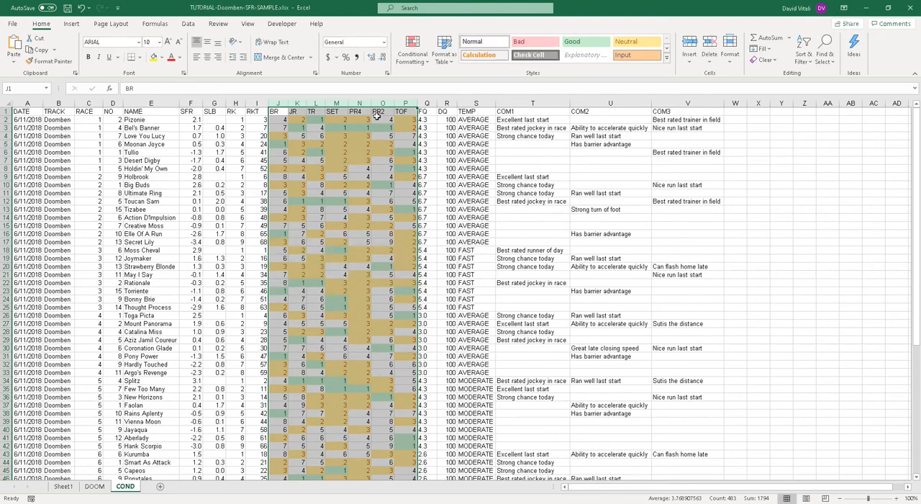
Step: Undo the yellow conditional formatting applied to values between 2 and 3 in columns BR through TOF
{"action": "left_click", "coordinate": [359, 144]}
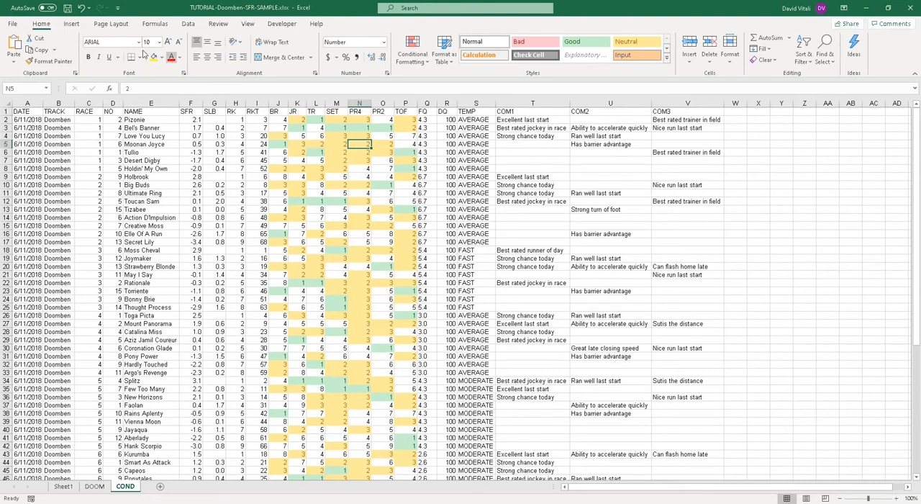
{"action": "left_click", "coordinate": [89, 9]}
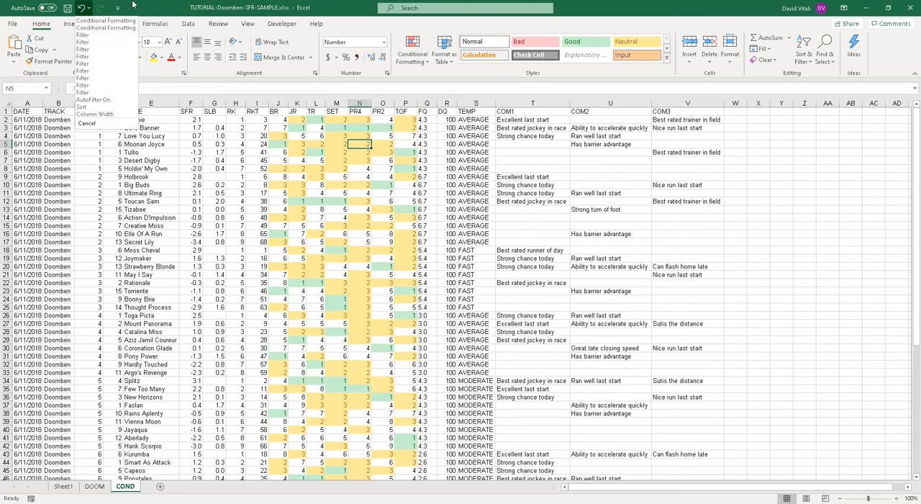
{"action": "left_click", "coordinate": [88, 9]}
{"action": "left_click", "coordinate": [82, 8]}
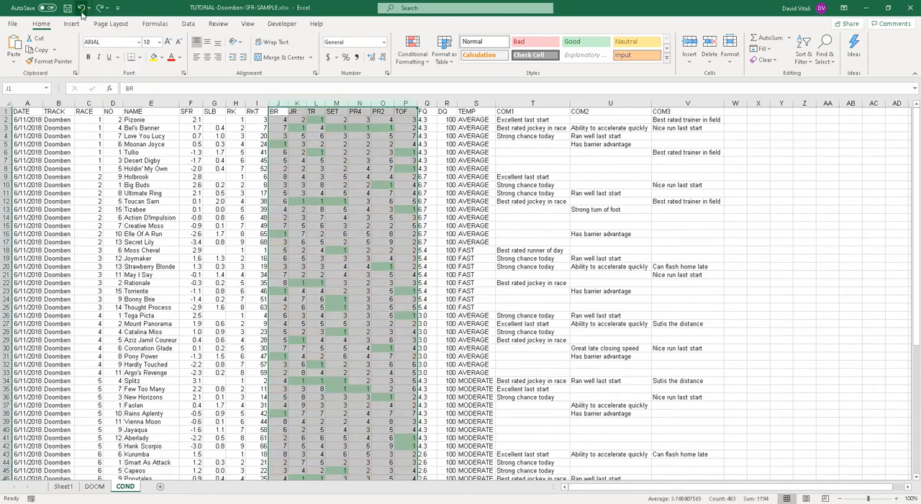
Step: Undo the green highlighting, redo both highlighting rules in columns BR through TOF, and undo the yellow rule again
{"action": "left_click", "coordinate": [82, 9]}
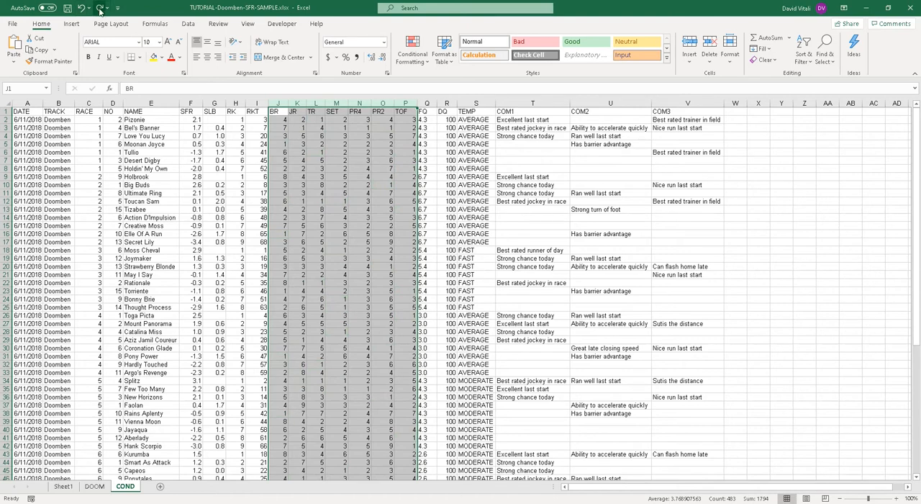
{"action": "left_click", "coordinate": [101, 9]}
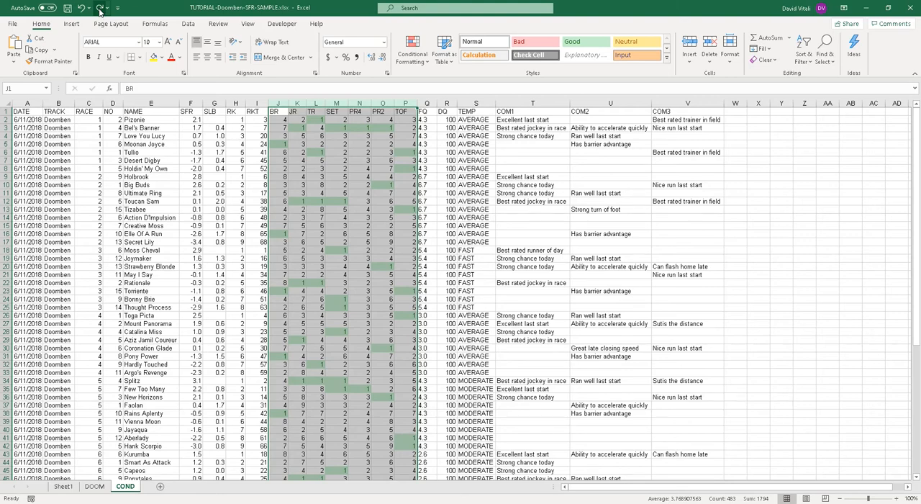
{"action": "left_click", "coordinate": [101, 9]}
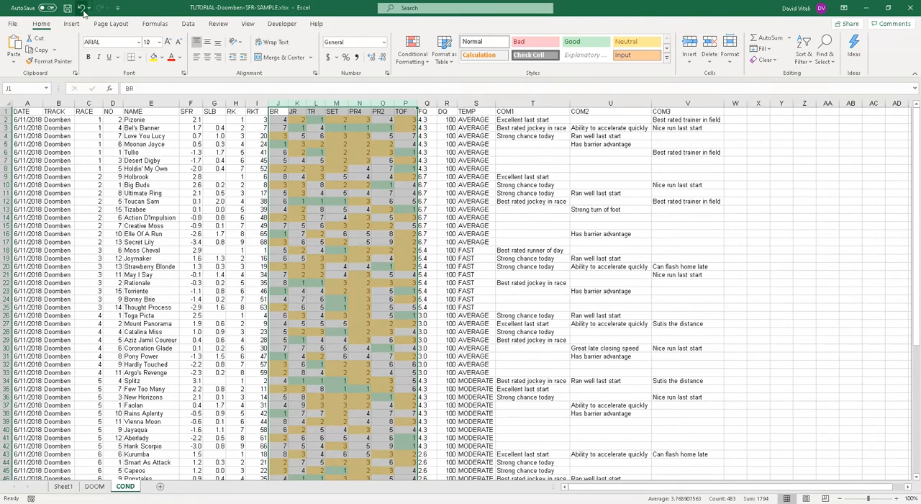
{"action": "left_click", "coordinate": [82, 9]}
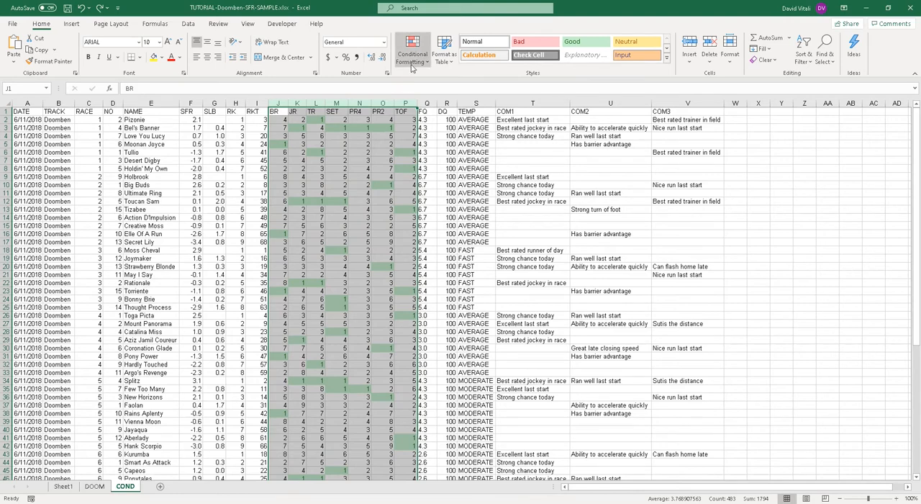
Step: Highlight cells between 2 and 3 in columns BR through TOF with Yellow Fill with Dark Yellow Text using conditional formatting
{"action": "left_click", "coordinate": [336, 128]}
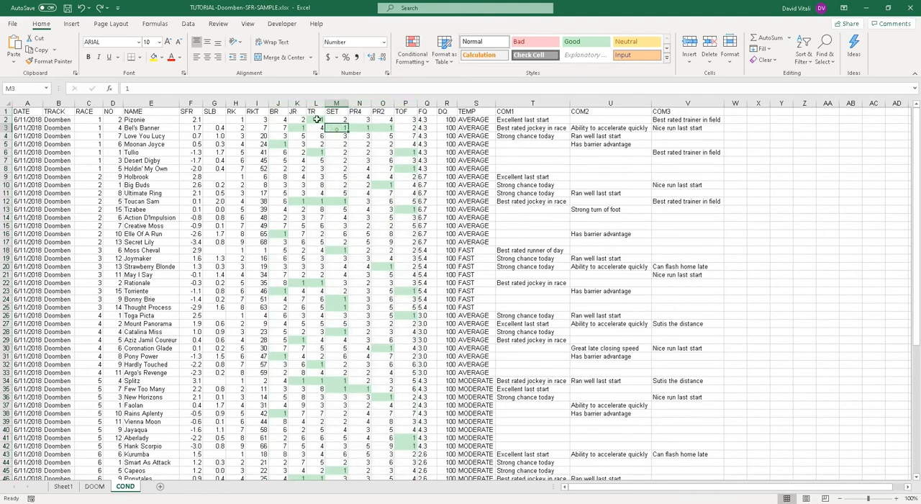
{"action": "left_click", "coordinate": [280, 103]}
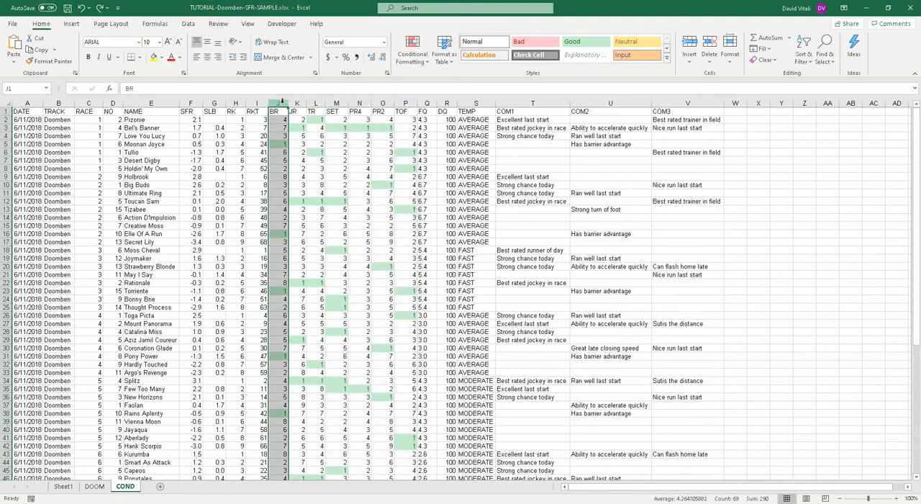
{"action": "left_click", "coordinate": [409, 103], "text": "shift"}
{"action": "left_click", "coordinate": [412, 68]}
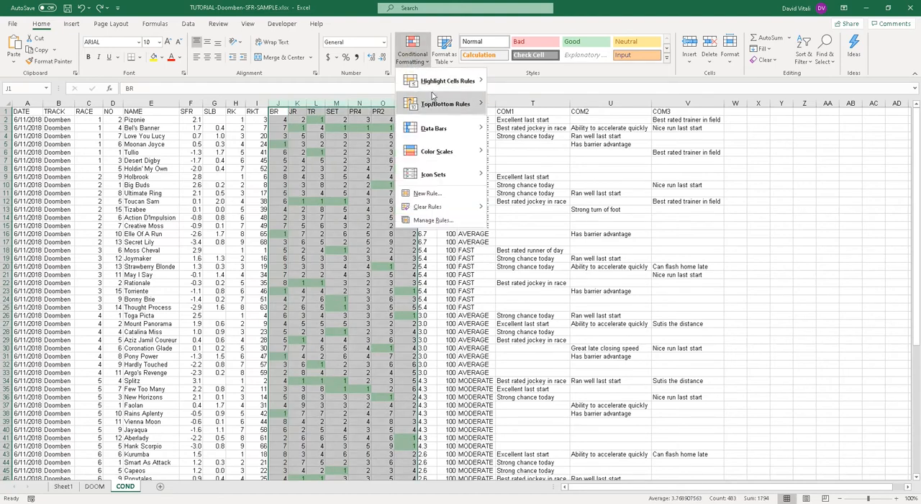
{"action": "mouse_move", "coordinate": [434, 86]}
{"action": "left_click", "coordinate": [527, 129]}
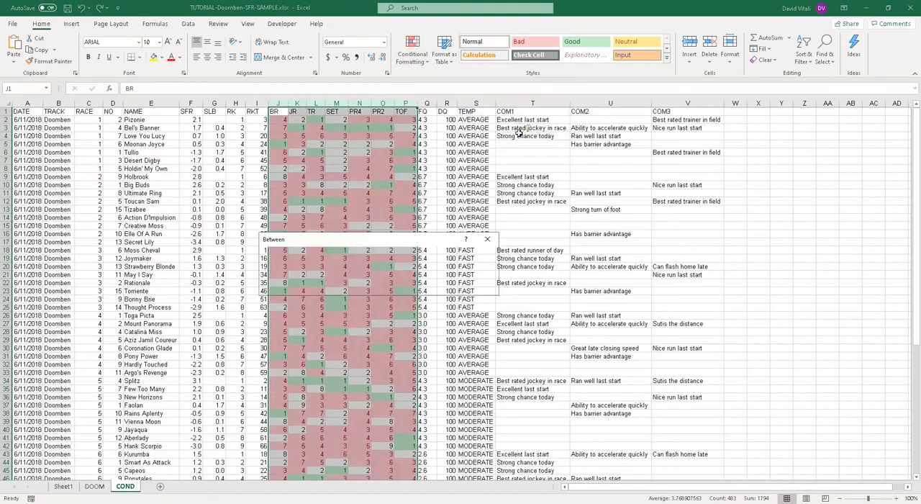
{"action": "type", "text": "2"}
{"action": "left_click", "coordinate": [352, 268]}
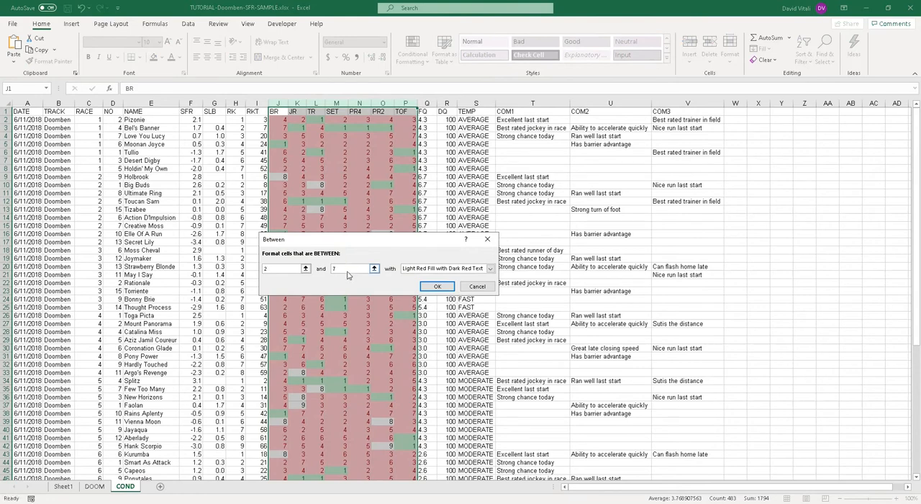
{"action": "type", "text": "33"}
{"action": "key", "text": "BackSpace"}
{"action": "key", "text": "BackSpace"}
{"action": "key", "text": "BackSpace"}
{"action": "type", "text": "3"}
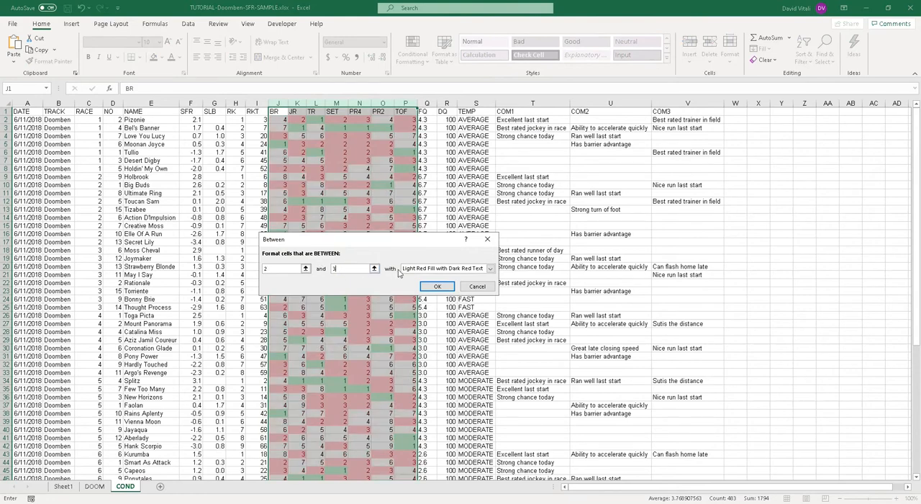
{"action": "left_click", "coordinate": [490, 268]}
{"action": "left_click", "coordinate": [425, 284]}
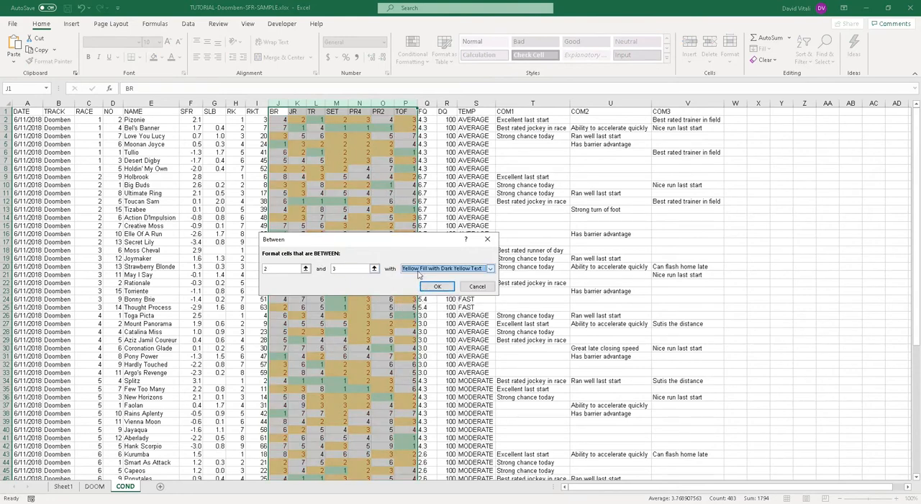
{"action": "left_click", "coordinate": [425, 286]}
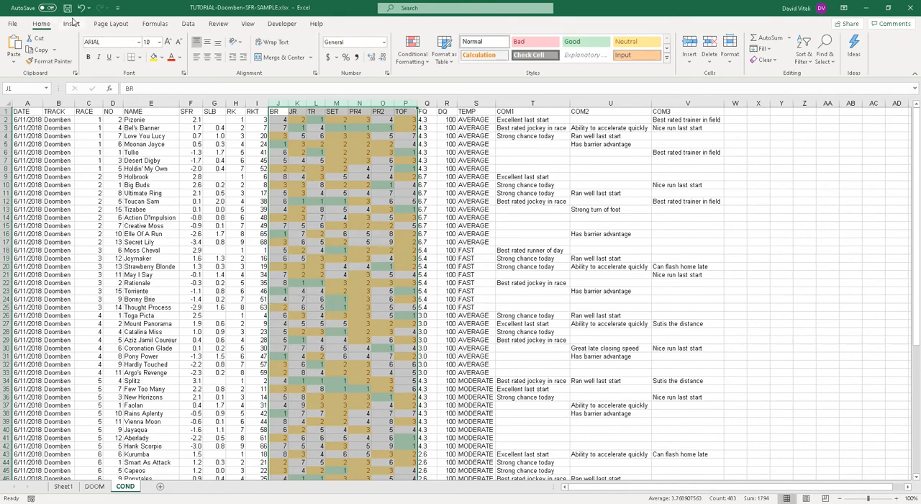
{"action": "scroll", "coordinate": [365, 267], "scroll_direction": "down", "scroll_amount": 3}
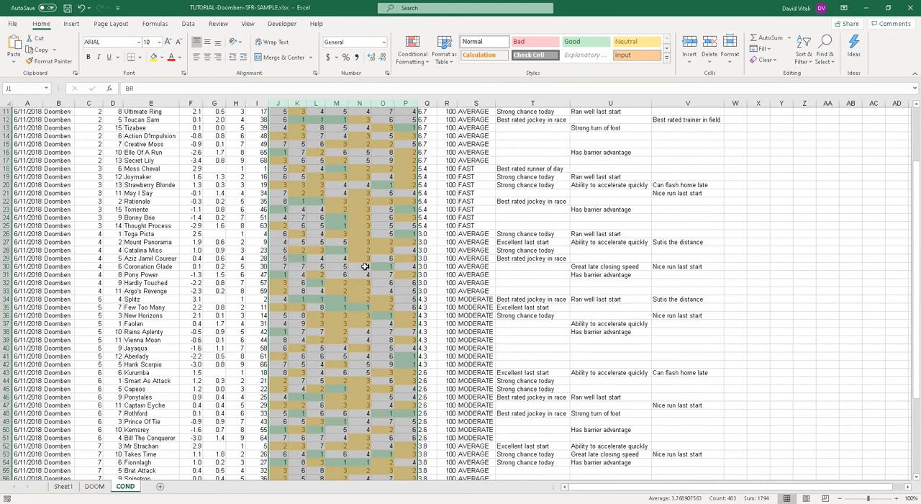
{"action": "scroll", "coordinate": [365, 266], "scroll_direction": "up", "scroll_amount": 3}
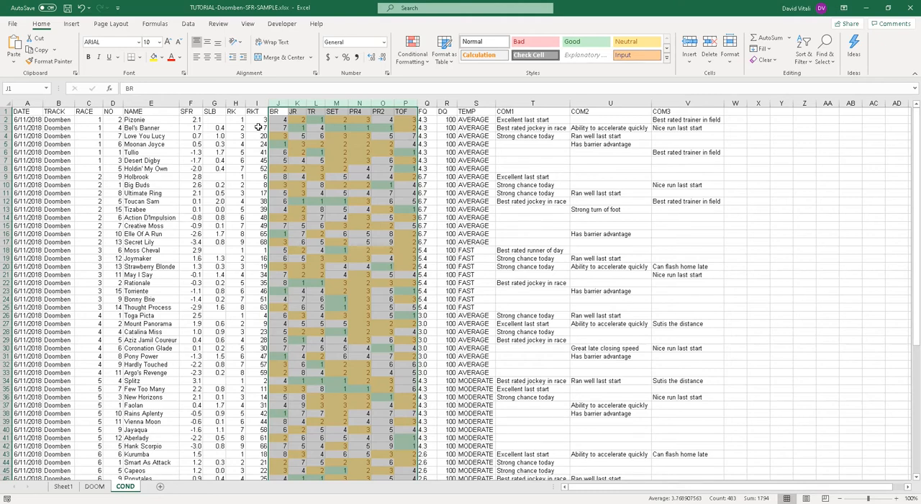
Step: Turn on filtering for the header row and filter the RK column to show only ranks 1 and 2
{"action": "left_click", "coordinate": [195, 112]}
{"action": "left_click", "coordinate": [188, 24]}
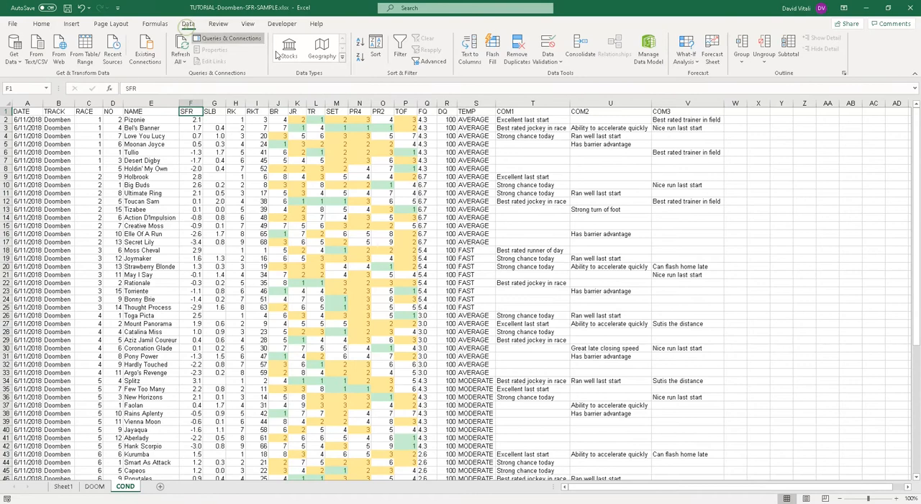
{"action": "left_click", "coordinate": [400, 49]}
{"action": "left_click", "coordinate": [241, 112]}
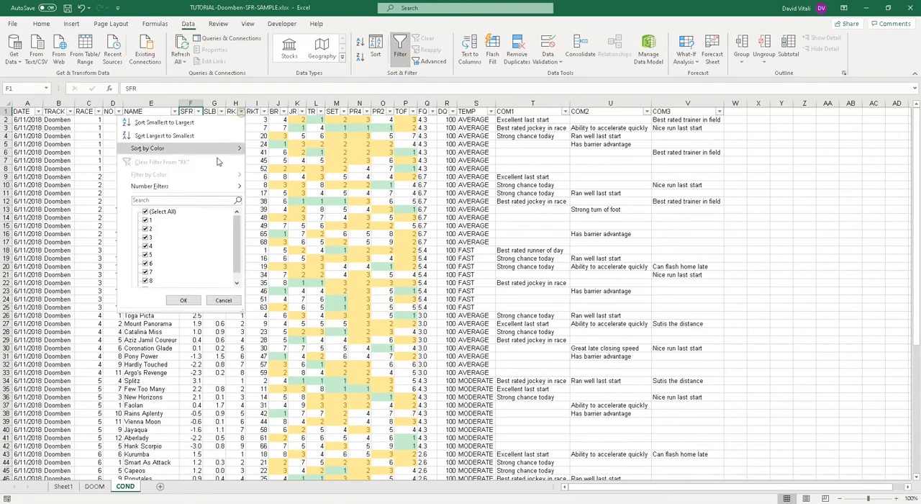
{"action": "left_click", "coordinate": [150, 213]}
{"action": "left_click", "coordinate": [150, 221]}
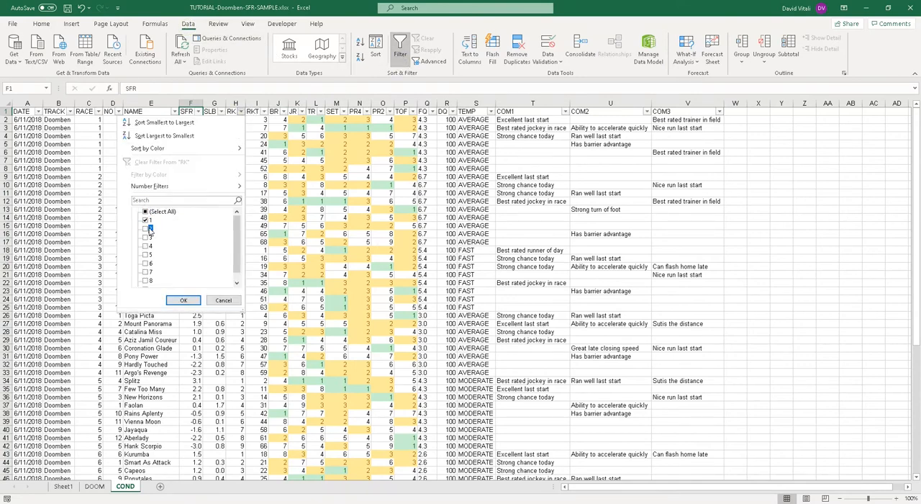
{"action": "left_click", "coordinate": [149, 229]}
{"action": "left_click", "coordinate": [184, 301]}
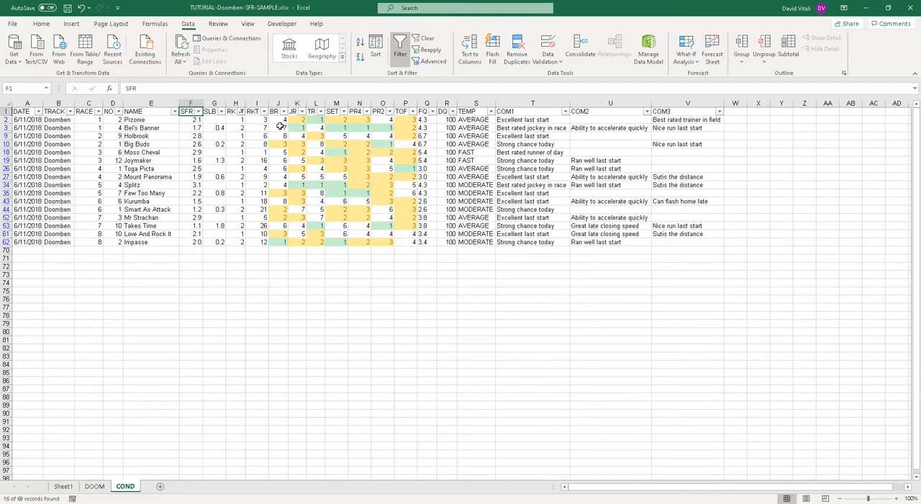
Step: Examine the highlighted first rankings in the filtered rows for Bel's Banner and Splitz
{"action": "left_click_drag", "start_coordinate": [280, 127], "coordinate": [424, 127]}
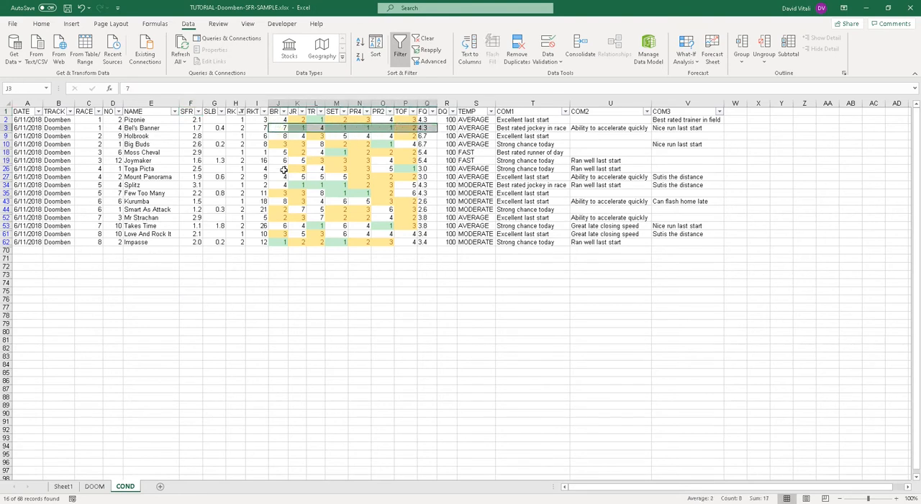
{"action": "left_click", "coordinate": [359, 127]}
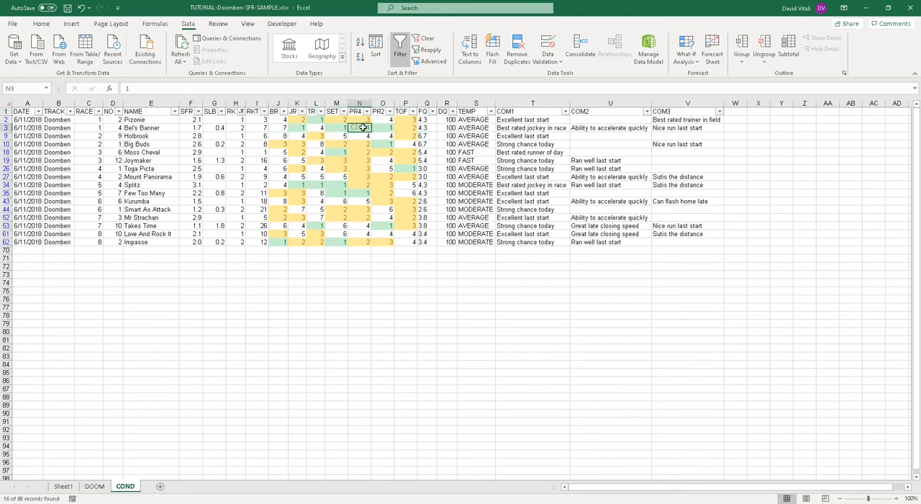
{"action": "left_click", "coordinate": [382, 127]}
{"action": "left_click", "coordinate": [292, 129]}
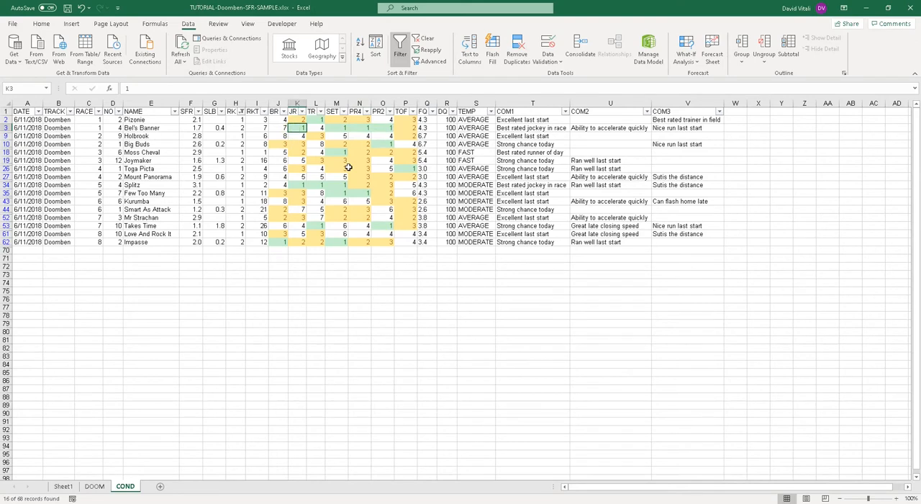
{"action": "left_click_drag", "start_coordinate": [306, 182], "coordinate": [345, 183]}
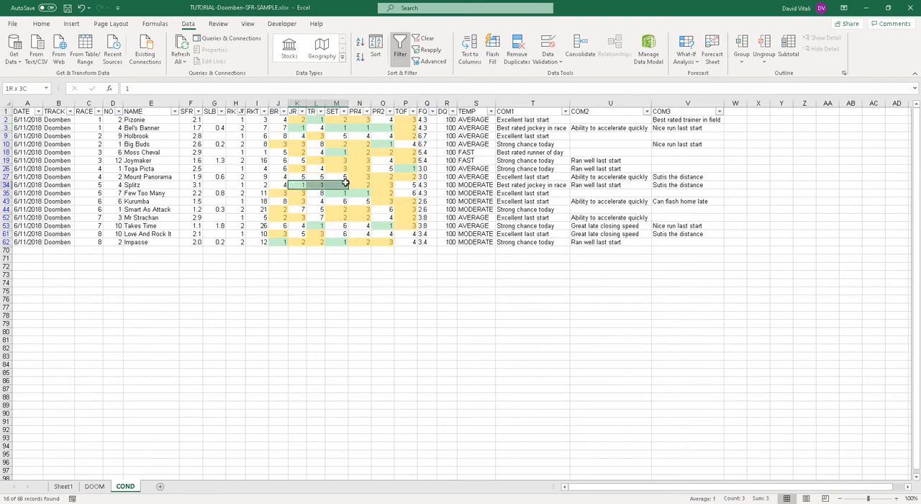
{"action": "left_click", "coordinate": [298, 180]}
{"action": "left_click", "coordinate": [319, 184]}
{"action": "left_click", "coordinate": [343, 184]}
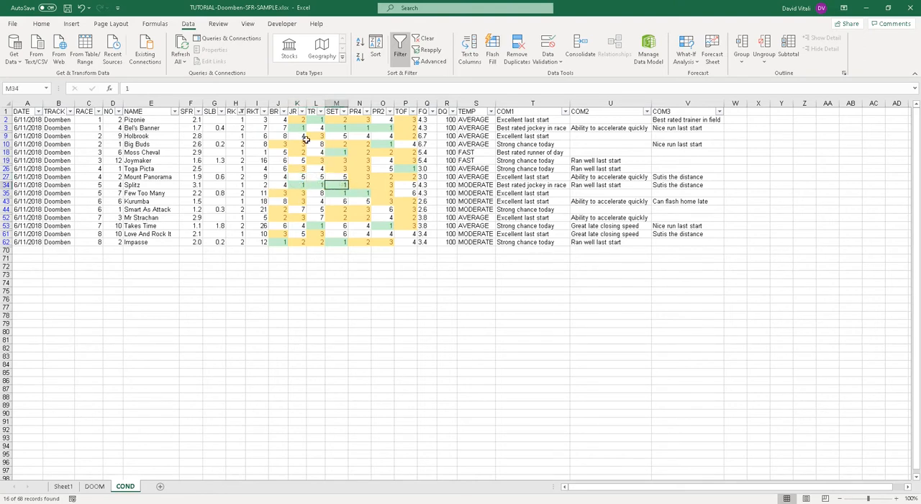
Step: Clear the filter from the RK column
{"action": "left_click", "coordinate": [241, 112]}
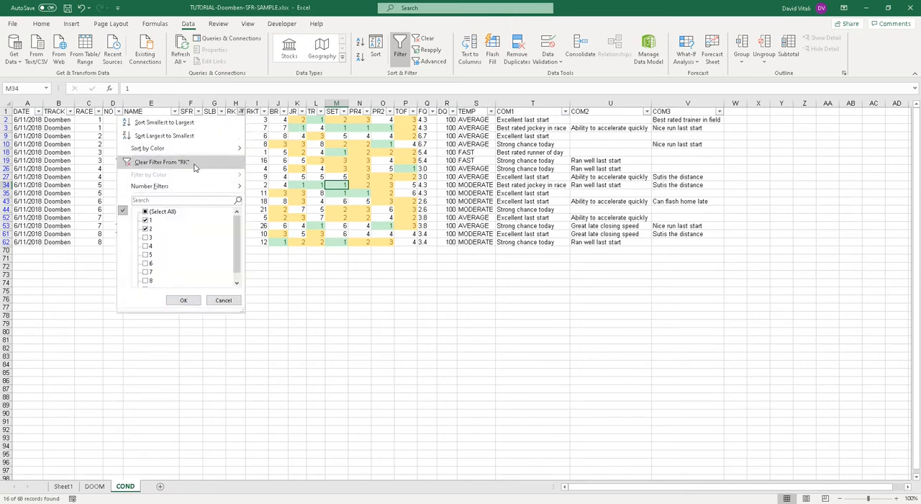
{"action": "left_click", "coordinate": [165, 162]}
Step: Look through the green and yellow highlighted rankings for all races on the COND sheet
{"action": "scroll", "coordinate": [320, 204], "scroll_direction": "down", "scroll_amount": 20}
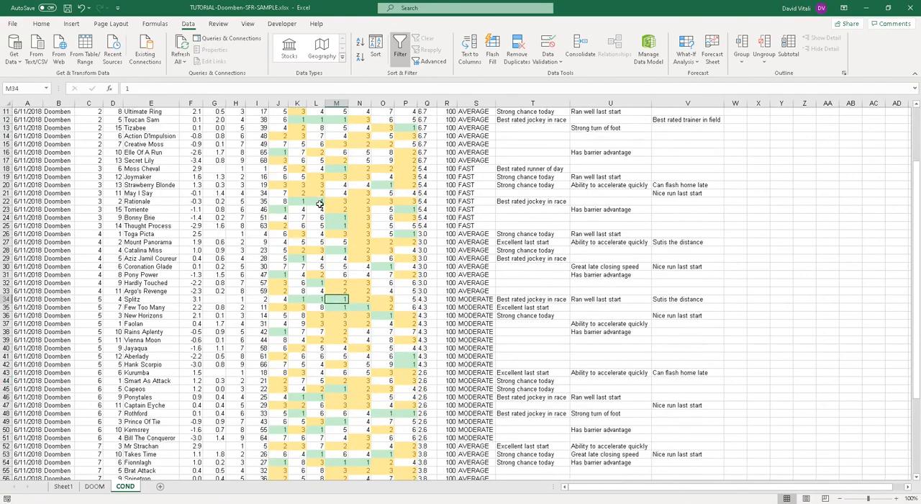
{"action": "scroll", "coordinate": [320, 204], "scroll_direction": "up", "scroll_amount": 13}
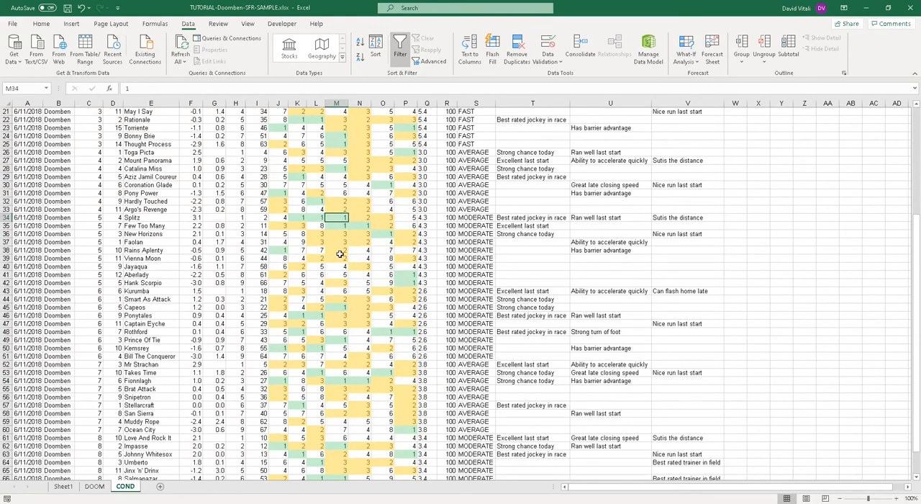
{"action": "scroll", "coordinate": [322, 265], "scroll_direction": "down", "scroll_amount": 3}
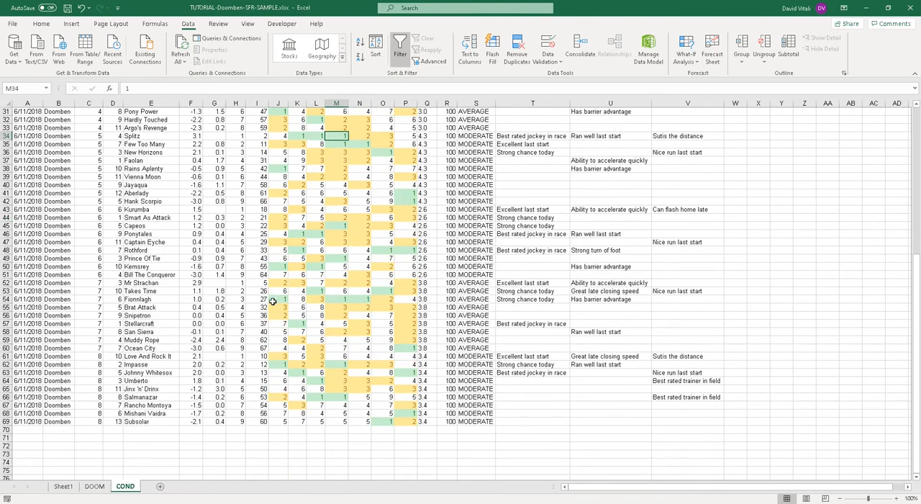
{"action": "scroll", "coordinate": [294, 266], "scroll_direction": "up", "scroll_amount": 10}
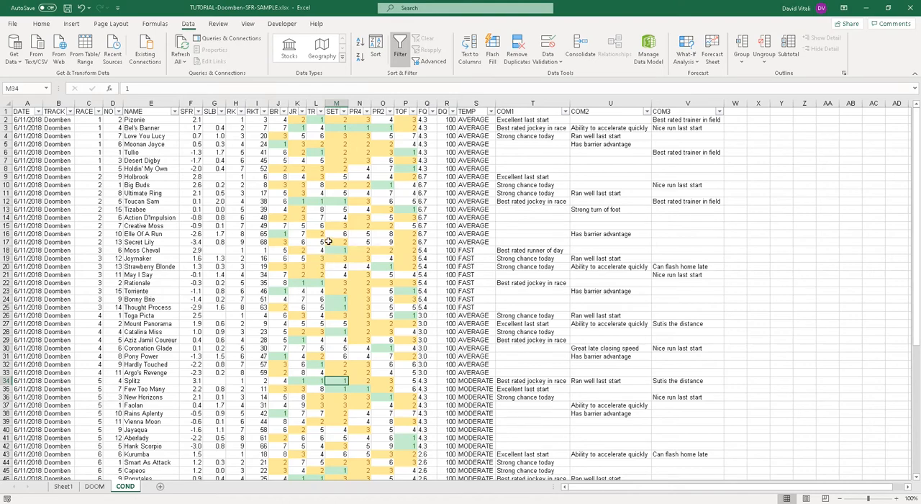
{"action": "scroll", "coordinate": [328, 241], "scroll_direction": "down", "scroll_amount": 10}
{"action": "scroll", "coordinate": [329, 241], "scroll_direction": "up", "scroll_amount": 10}
{"action": "scroll", "coordinate": [429, 174], "scroll_direction": "down", "scroll_amount": 3}
{"action": "left_click", "coordinate": [46, 25]}
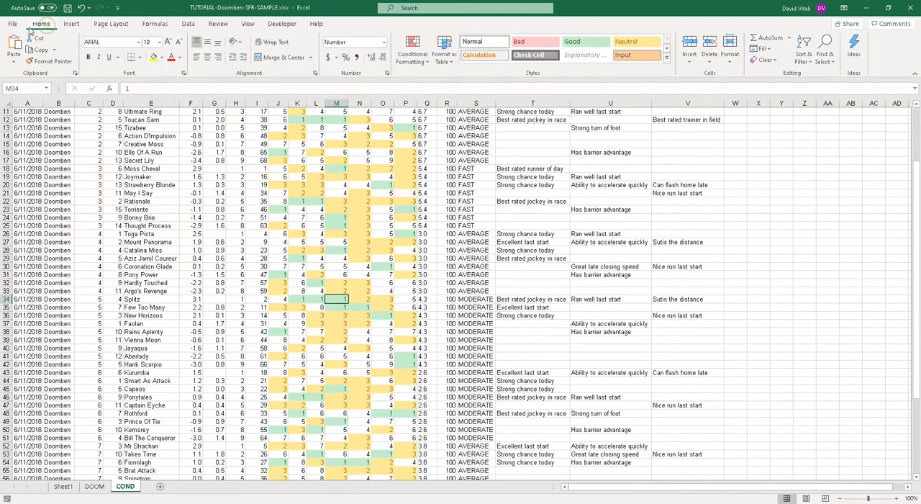
{"action": "left_click", "coordinate": [279, 234]}
{"action": "scroll", "coordinate": [295, 245], "scroll_direction": "up", "scroll_amount": 3}
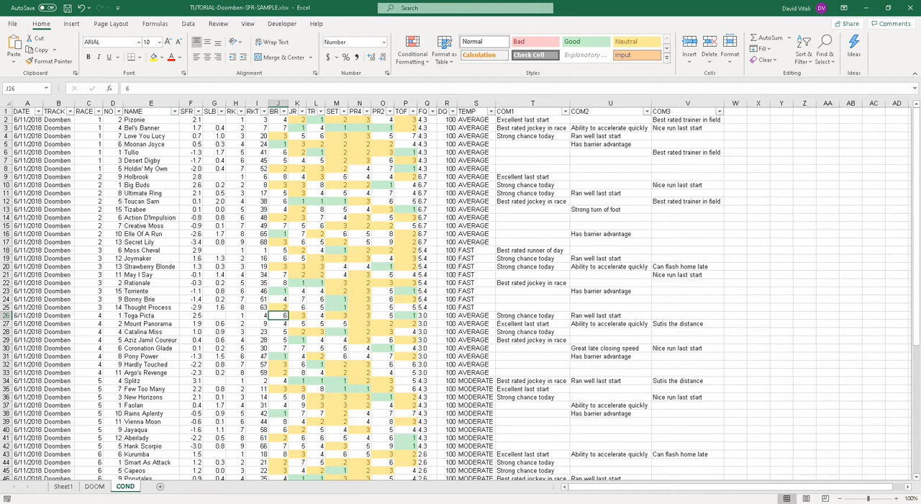
{"action": "left_click", "coordinate": [345, 153]}
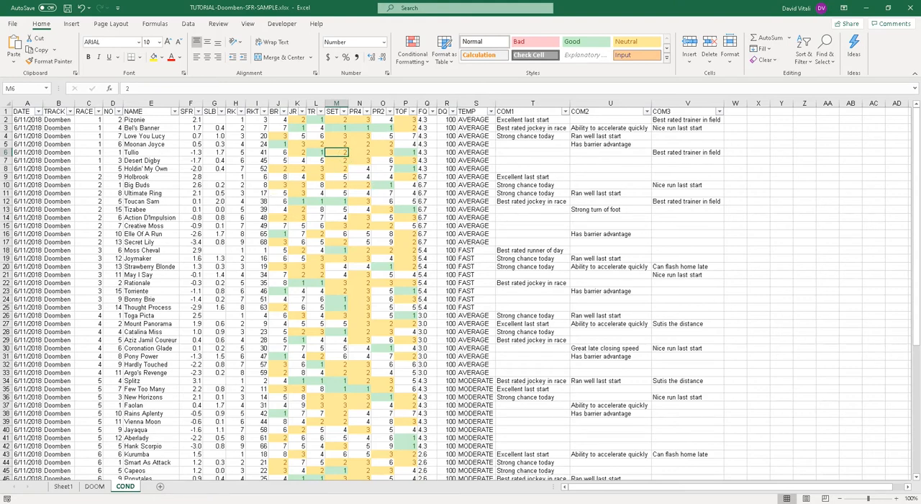
Step: Turn off filtering on the header row and enter the column header RATING in cell W1
{"action": "left_click", "coordinate": [735, 112]}
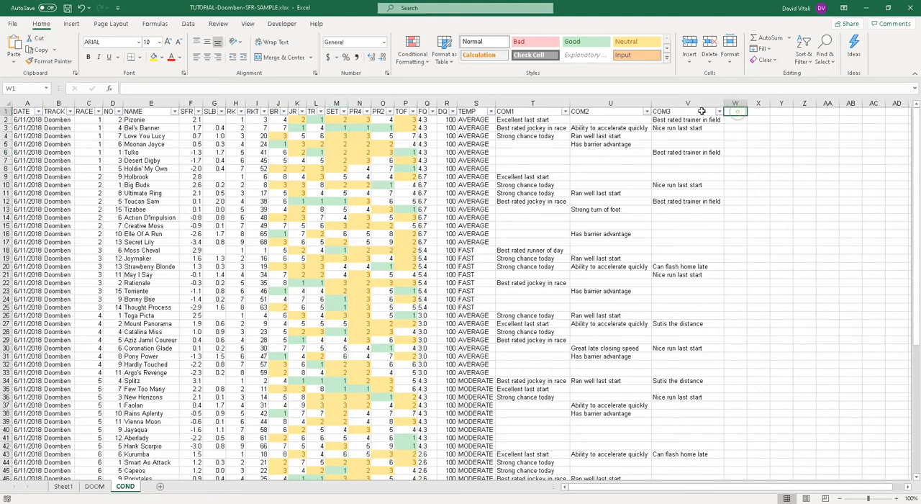
{"action": "left_click", "coordinate": [189, 25]}
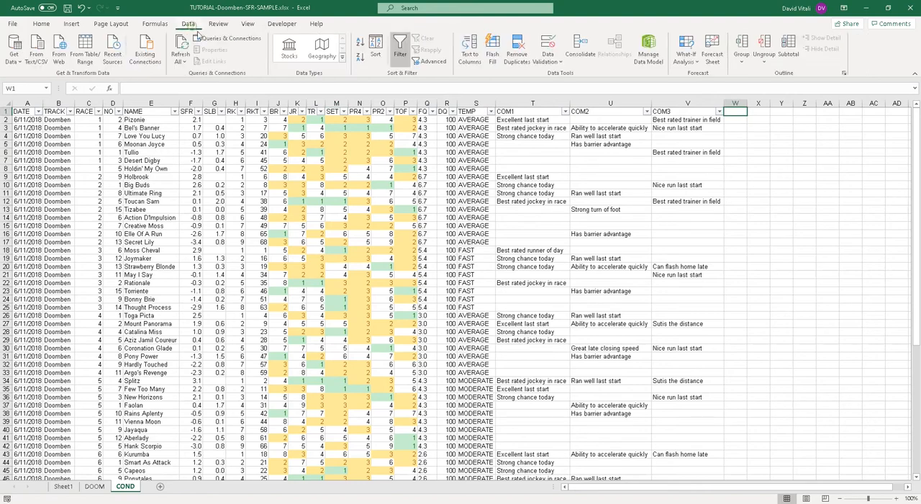
{"action": "left_click", "coordinate": [401, 63]}
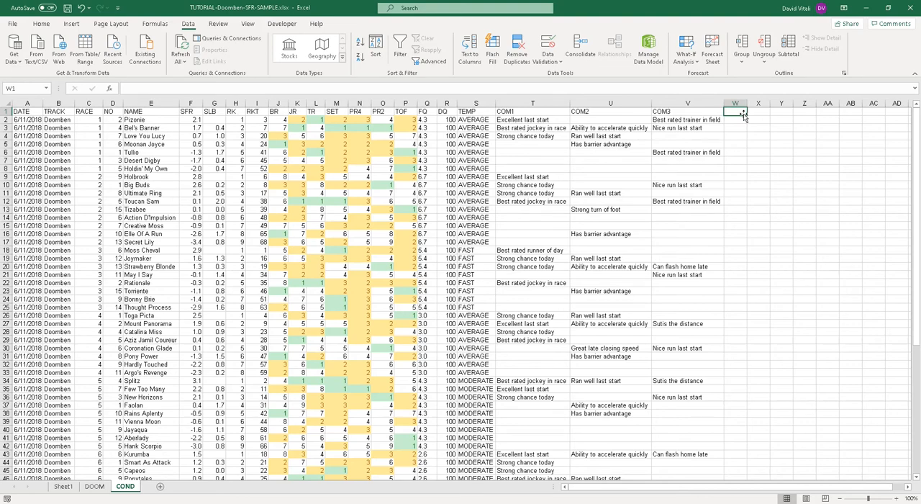
{"action": "type", "text": "RATING"}
{"action": "key", "text": "Return"}
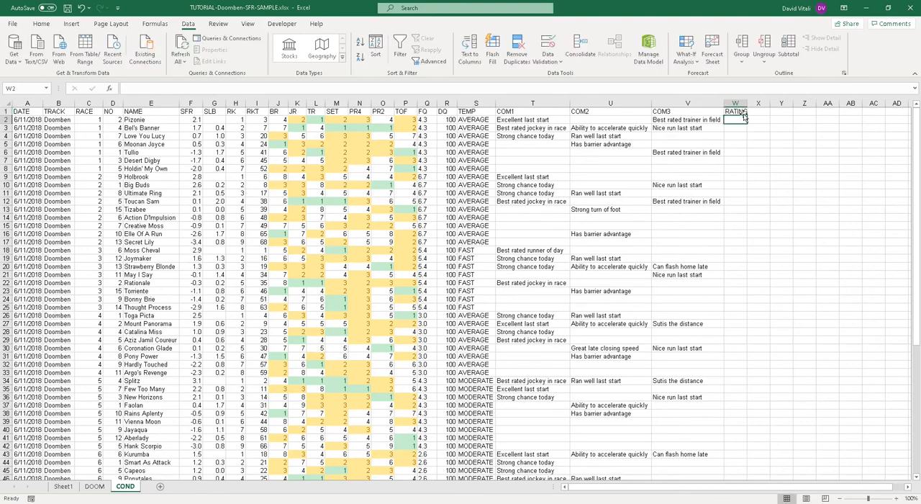
Step: Widen the RATING column and locate Pizonie's RK and SET values in row 2
{"action": "left_click_drag", "start_coordinate": [749, 103], "coordinate": [792, 103]}
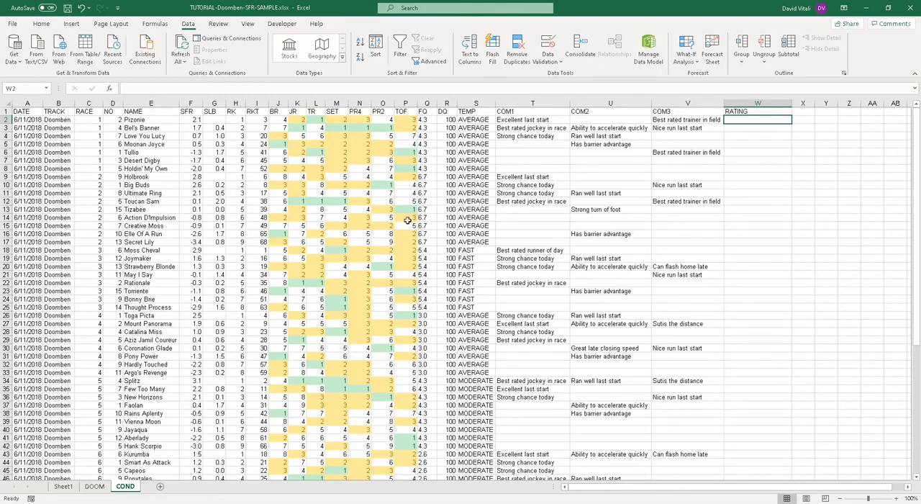
{"action": "left_click", "coordinate": [137, 120]}
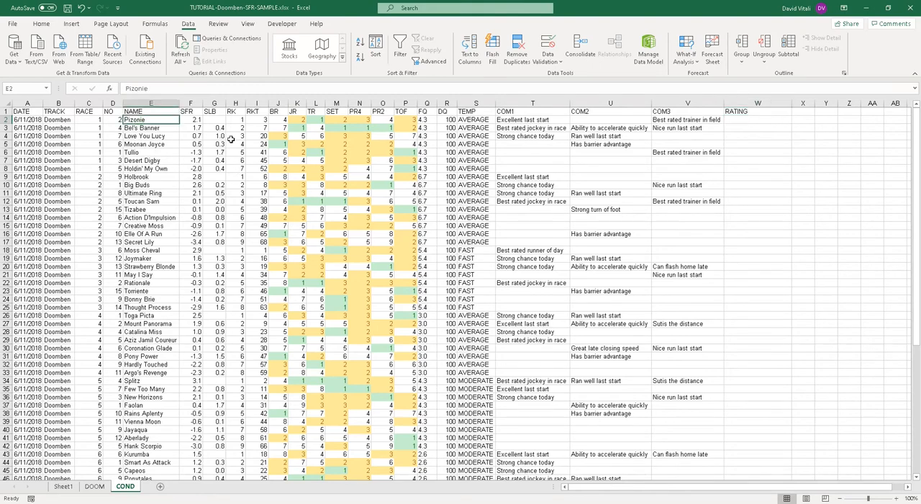
{"action": "left_click", "coordinate": [730, 119]}
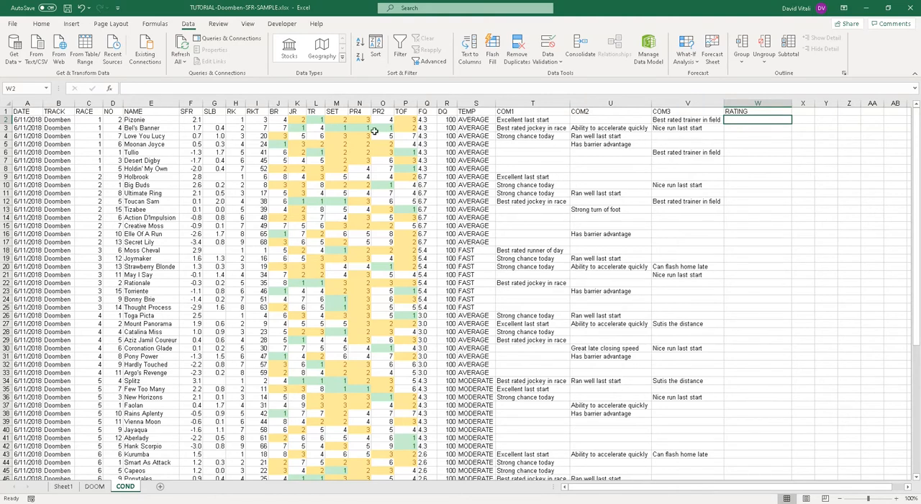
{"action": "left_click", "coordinate": [240, 119]}
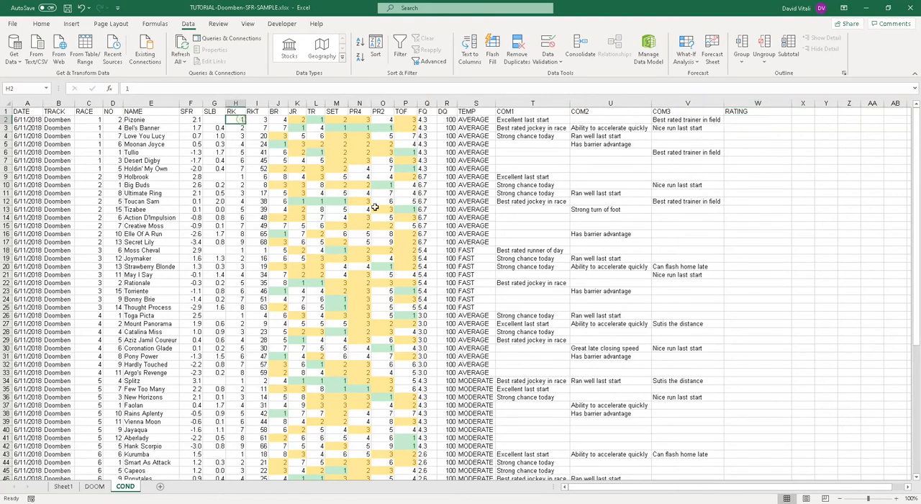
{"action": "left_click", "coordinate": [342, 118]}
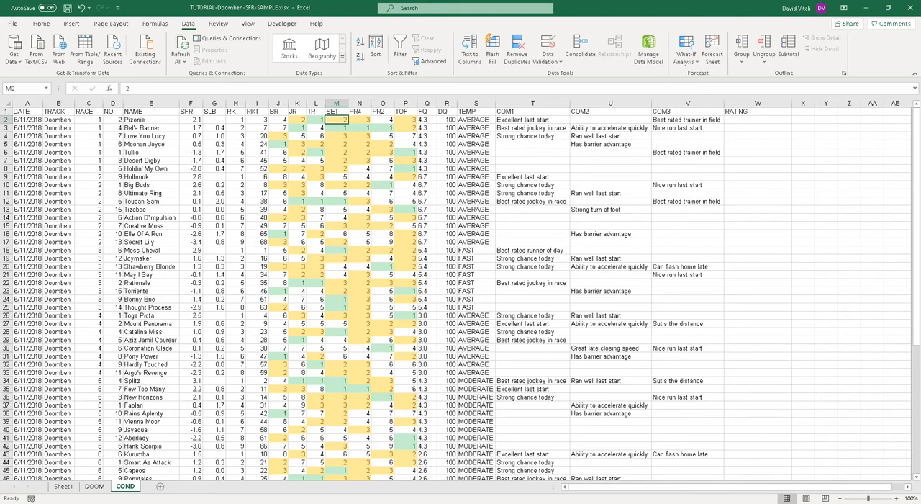
{"action": "left_click", "coordinate": [745, 120]}
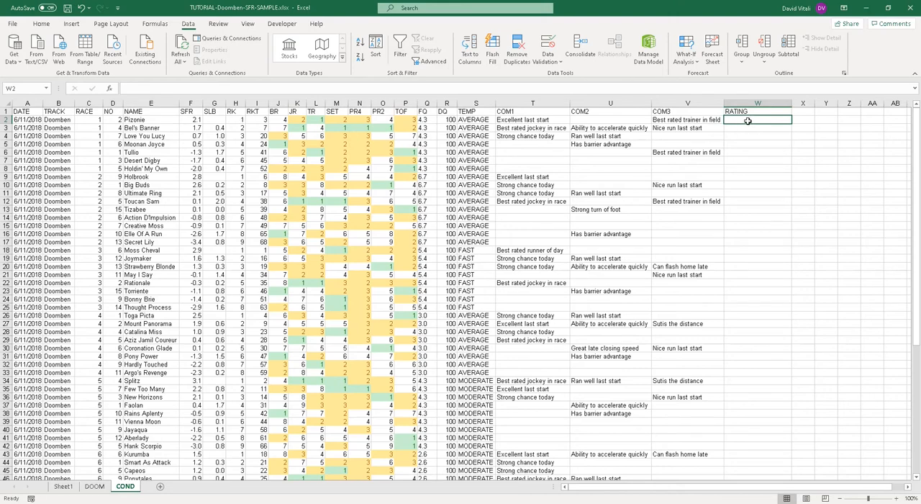
Step: Enter the formula =H2+M2 in W2 to add Pizonie's RK and SET rankings
{"action": "type", "text": "="}
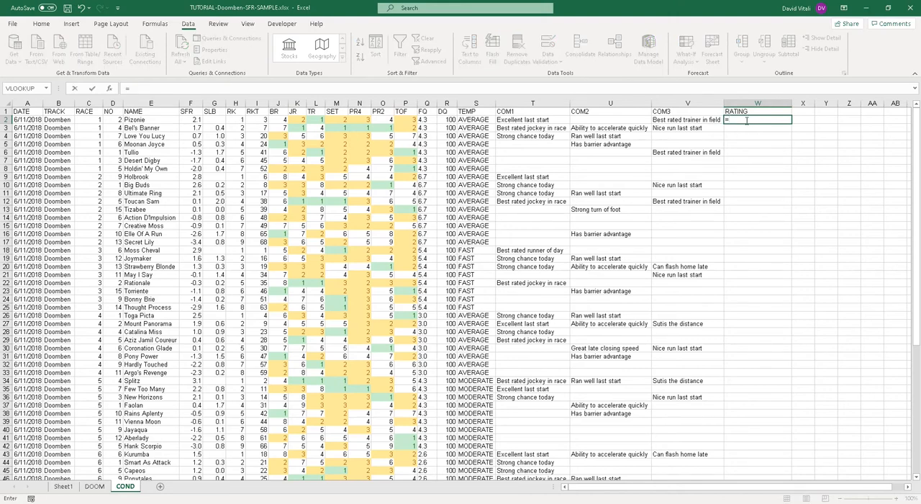
{"action": "left_click", "coordinate": [133, 87]}
{"action": "left_click", "coordinate": [234, 119]}
{"action": "type", "text": "+"}
{"action": "type", "text": "+"}
{"action": "left_click", "coordinate": [336, 120]}
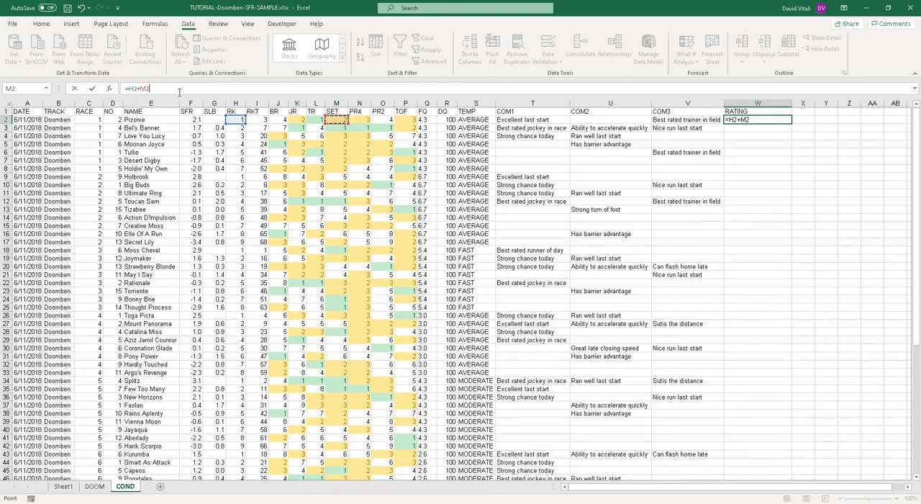
{"action": "key", "text": "Return"}
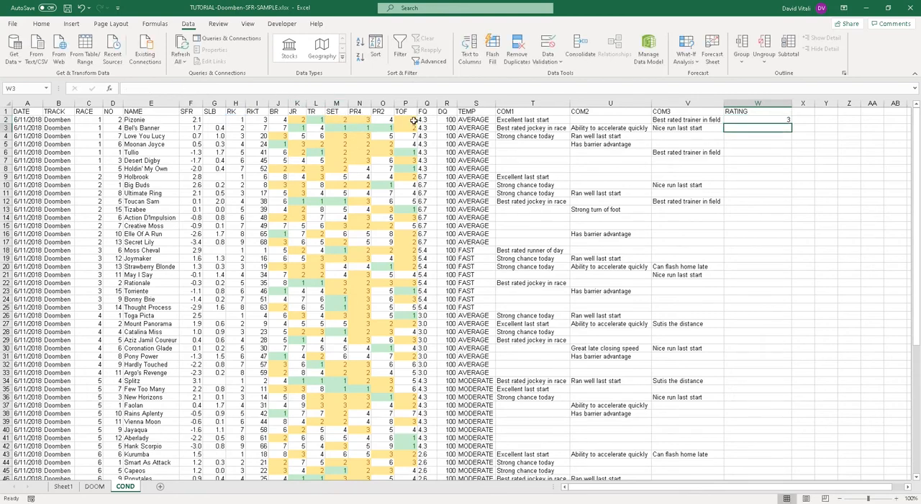
Step: Check the rating in W2 against its source cells in the RK and SET columns
{"action": "left_click", "coordinate": [235, 119]}
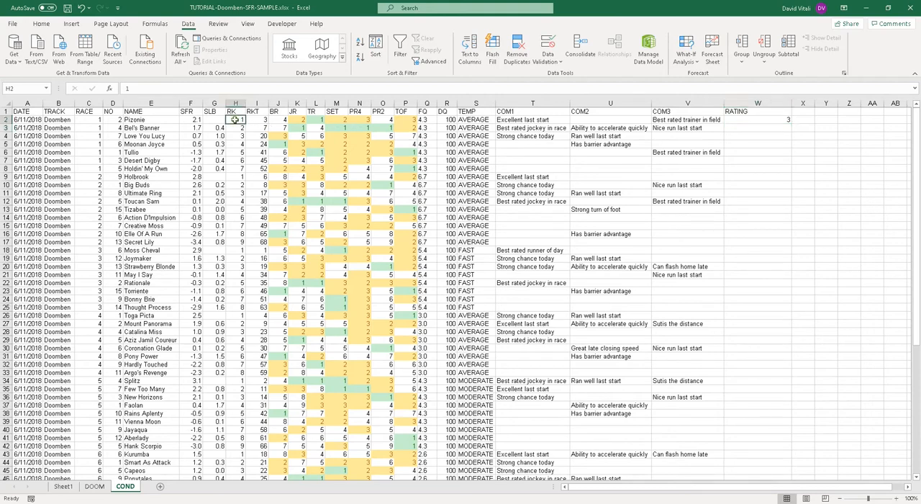
{"action": "left_click", "coordinate": [336, 118]}
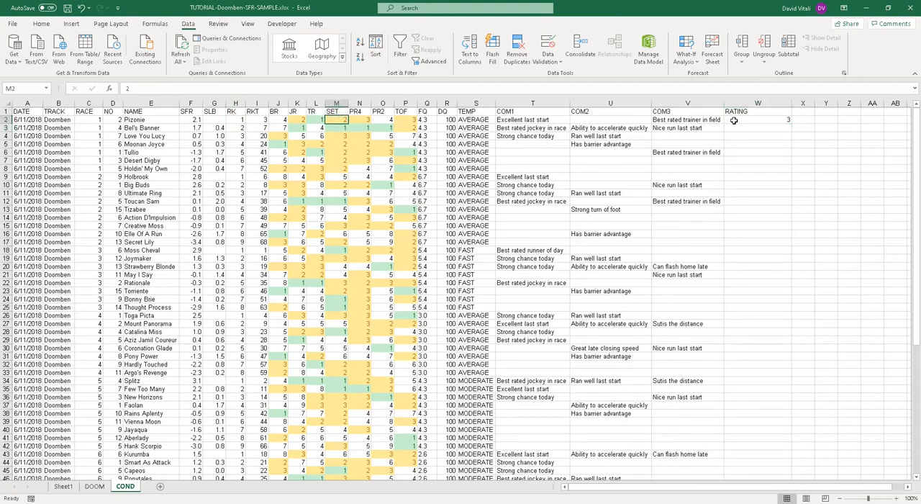
{"action": "left_click", "coordinate": [733, 120]}
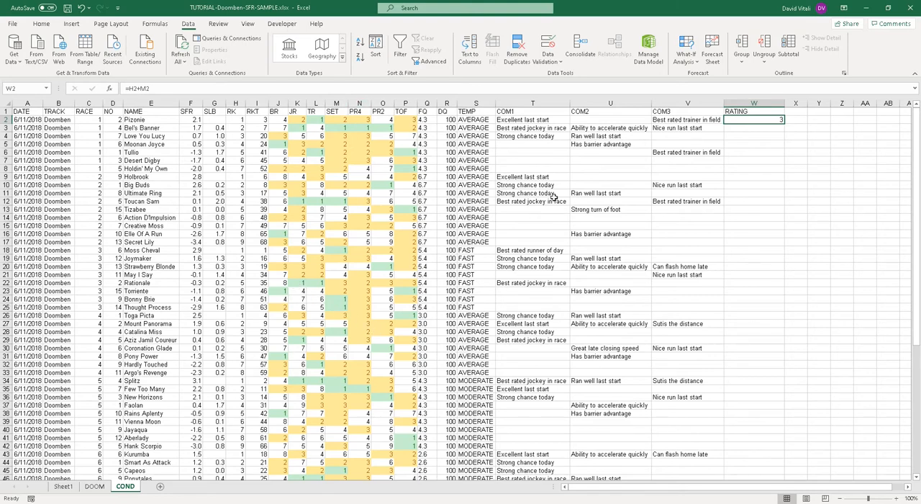
Step: Try filling the RATING formula from W2 down to W69, and undo the fill
{"action": "left_click", "coordinate": [742, 128]}
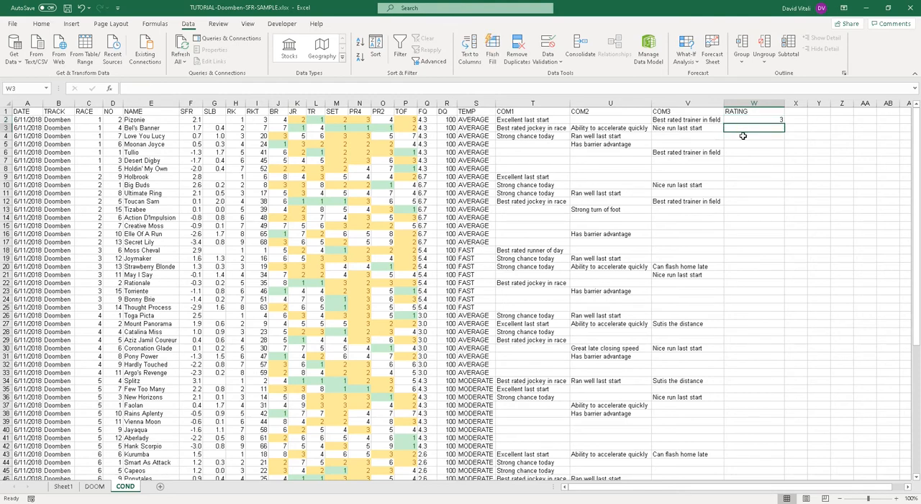
{"action": "left_click", "coordinate": [743, 135]}
{"action": "left_click", "coordinate": [745, 144]}
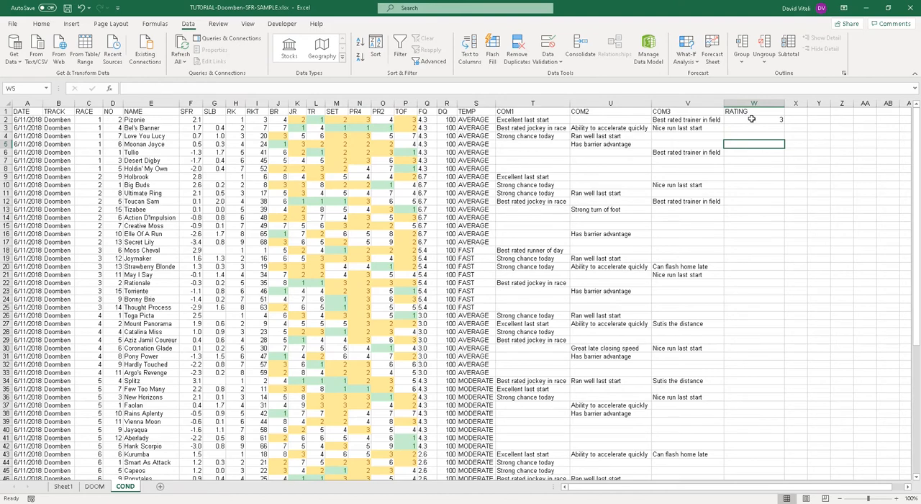
{"action": "left_click", "coordinate": [751, 119]}
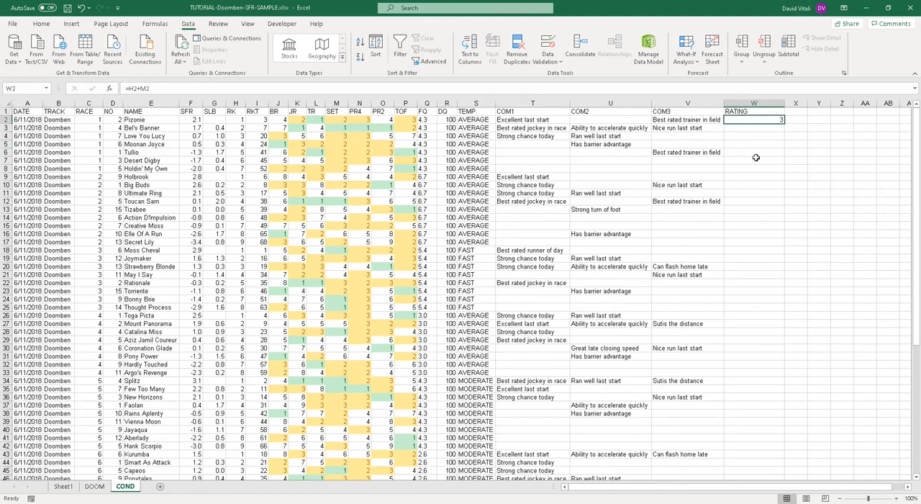
{"action": "left_click", "coordinate": [916, 478]}
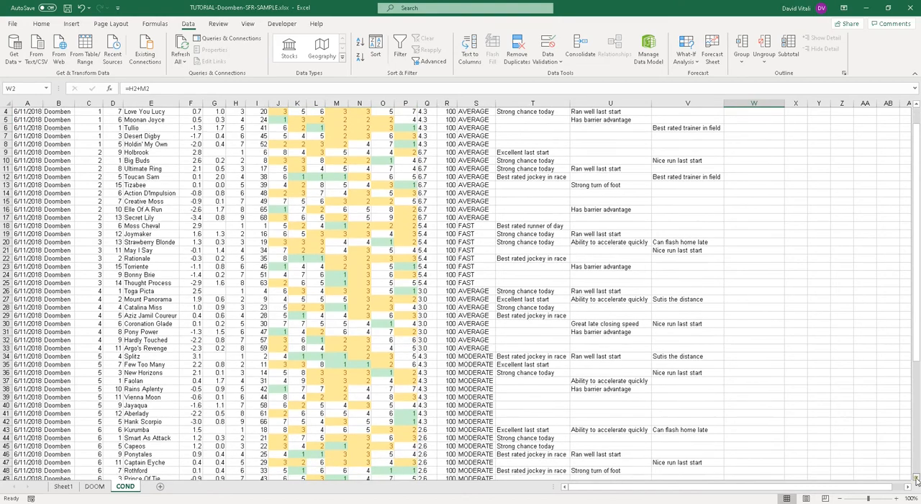
{"action": "left_click_drag", "start_coordinate": [916, 478], "coordinate": [916, 478]}
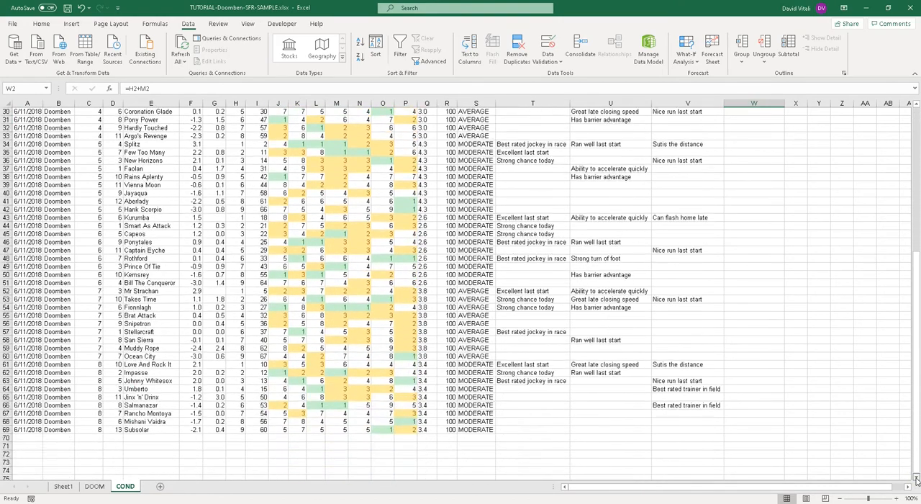
{"action": "left_click", "coordinate": [740, 428], "text": "shift"}
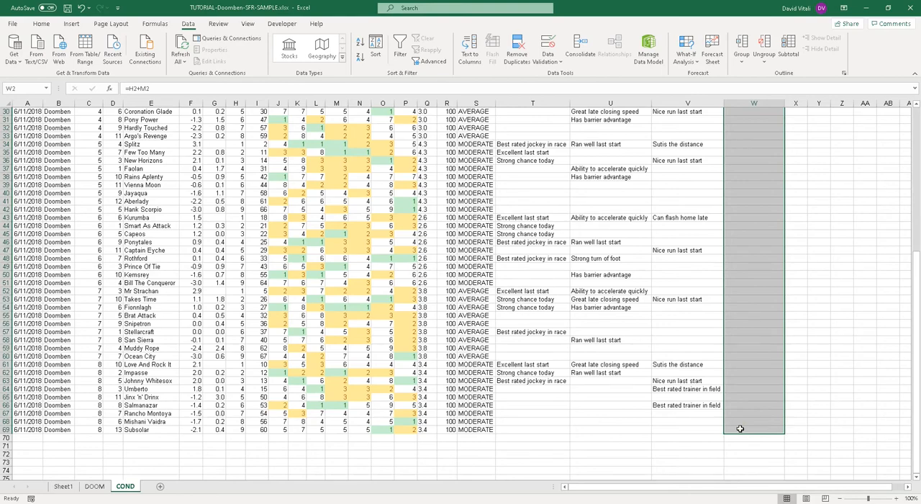
{"action": "scroll", "coordinate": [741, 429], "scroll_direction": "up", "scroll_amount": 10}
{"action": "scroll", "coordinate": [741, 428], "scroll_direction": "down", "scroll_amount": 10}
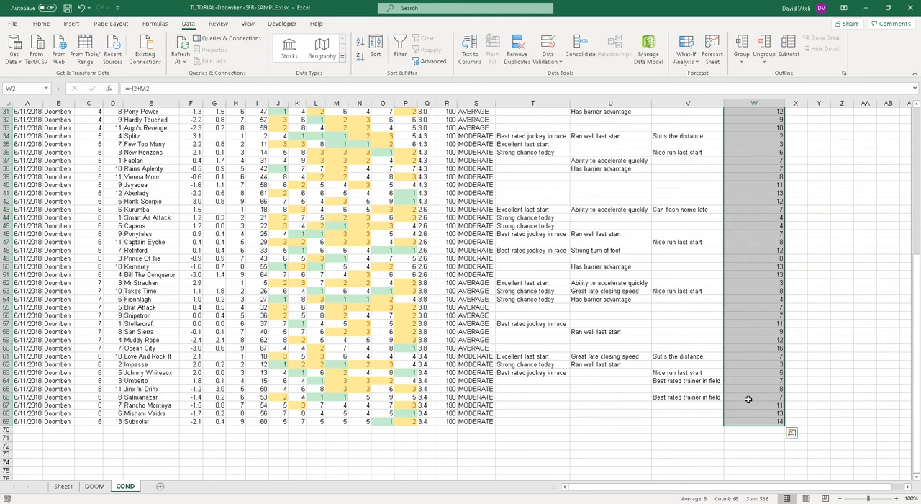
{"action": "scroll", "coordinate": [864, 292], "scroll_direction": "up", "scroll_amount": 10}
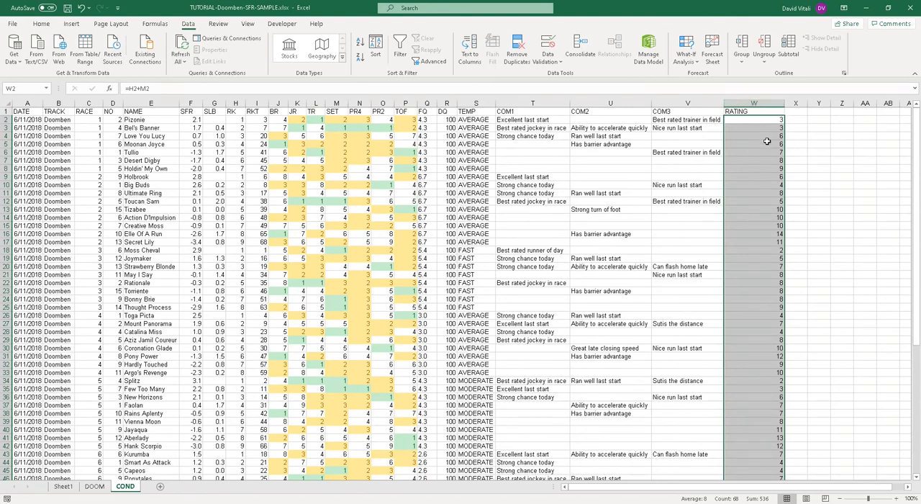
{"action": "left_click", "coordinate": [81, 9]}
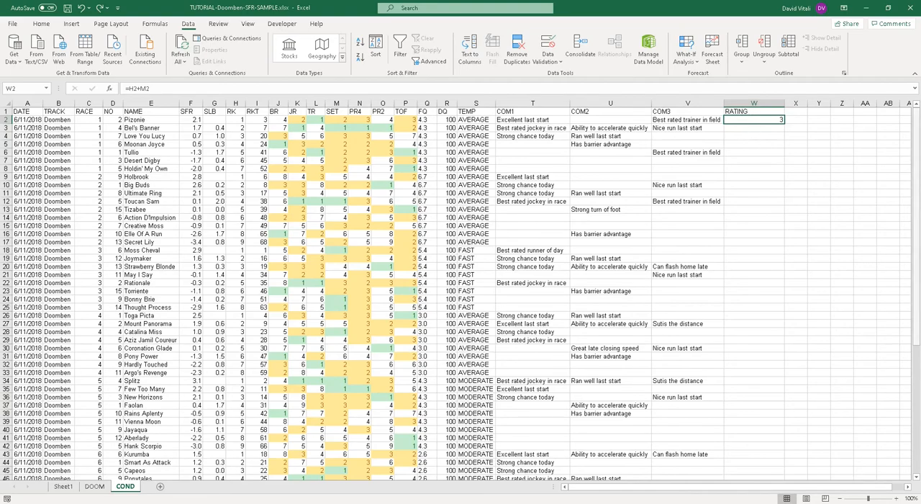
{"action": "mouse_move", "coordinate": [917, 310]}
{"action": "left_mouse_down"}
{"action": "mouse_move", "coordinate": [917, 425]}
{"action": "mouse_move", "coordinate": [917, 309]}
{"action": "left_mouse_up"}
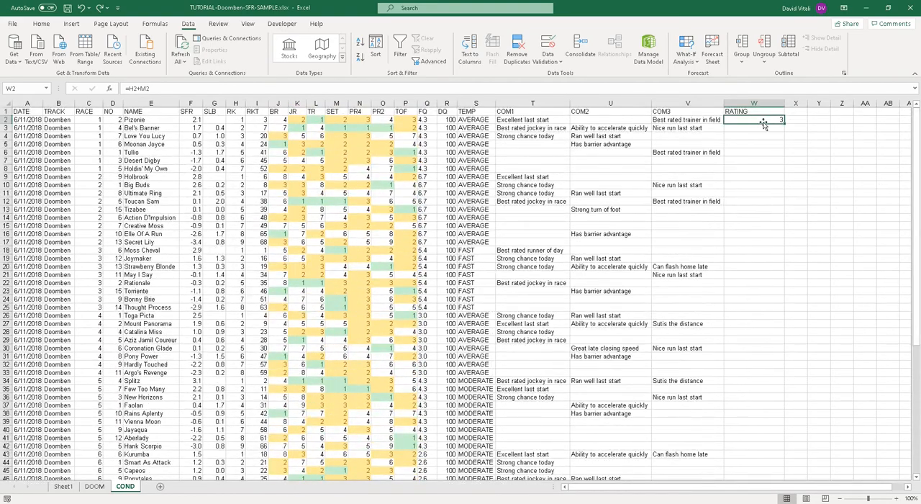
{"action": "mouse_move", "coordinate": [917, 135]}
{"action": "left_mouse_down"}
{"action": "mouse_move", "coordinate": [918, 234]}
{"action": "mouse_move", "coordinate": [918, 137]}
{"action": "left_mouse_up"}
{"action": "key", "text": "Down"}
{"action": "key", "text": "Down"}
{"action": "key", "text": "Down"}
{"action": "key", "text": "Down"}
{"action": "key", "text": "Down"}
{"action": "key", "text": "Down"}
{"action": "key", "text": "Down"}
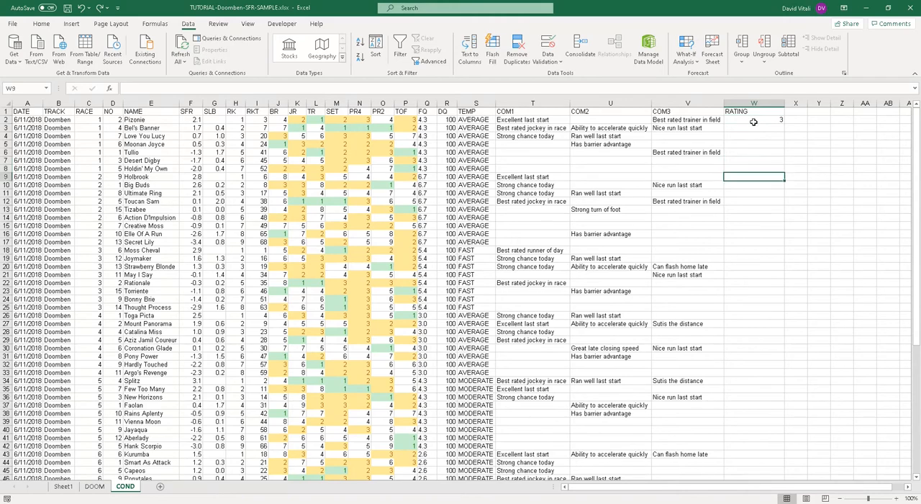
{"action": "key", "text": "Up"}
{"action": "key", "text": "Up"}
{"action": "key", "text": "Up"}
{"action": "key", "text": "Up"}
{"action": "key", "text": "Up"}
{"action": "key", "text": "Up"}
{"action": "key", "text": "Up"}
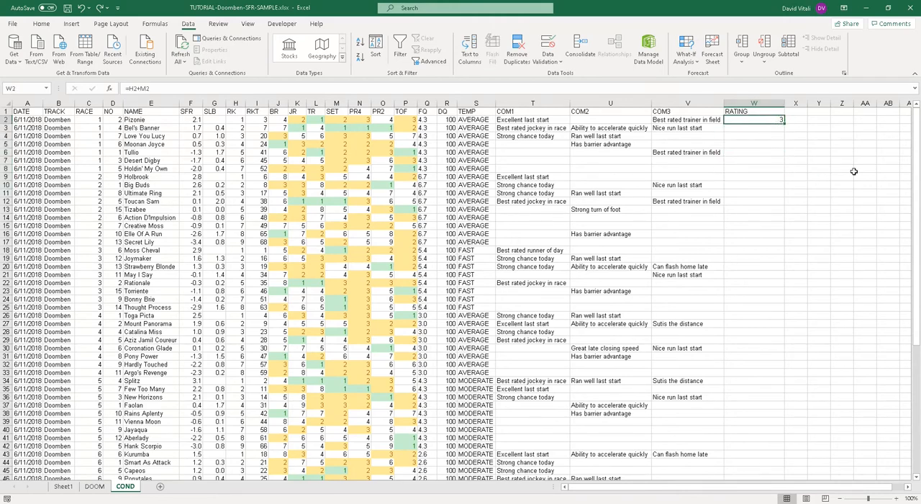
Step: Fill the RATING formula from W2 down through row 69, the last runner
{"action": "left_click_drag", "start_coordinate": [918, 130], "coordinate": [919, 241]}
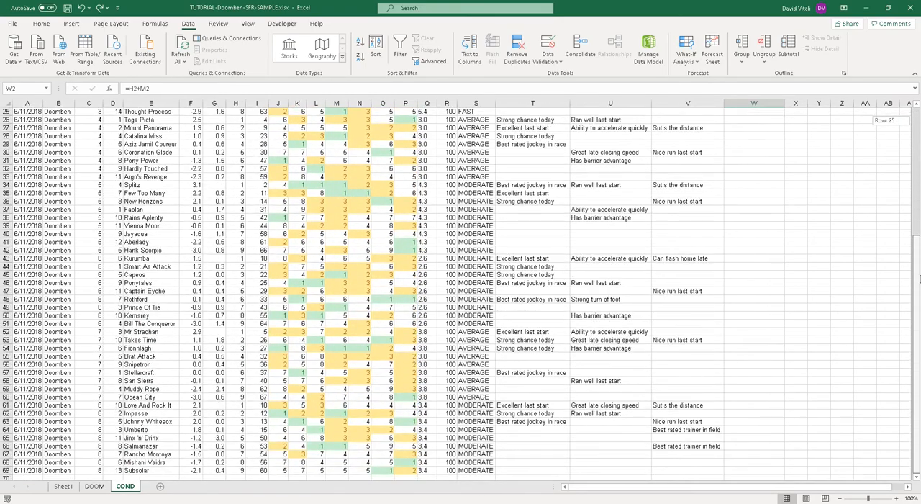
{"action": "left_click_drag", "start_coordinate": [919, 279], "coordinate": [920, 279]}
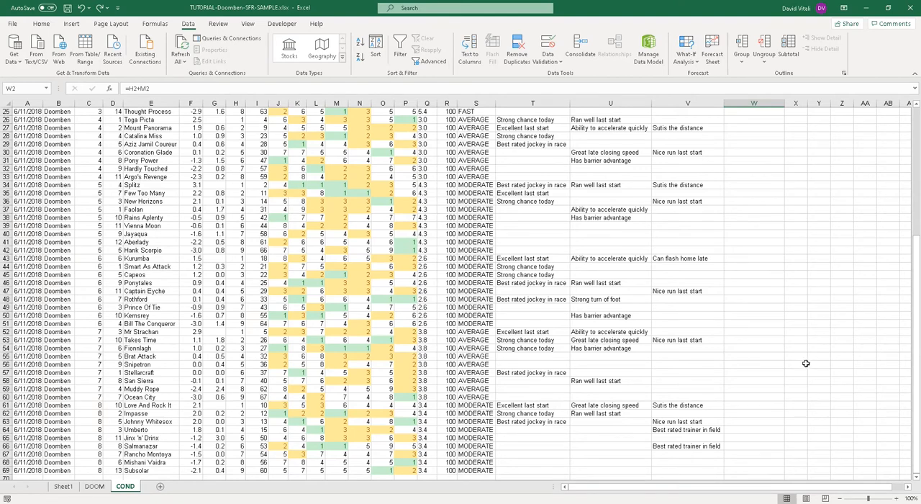
{"action": "left_click", "coordinate": [745, 468], "text": "shift"}
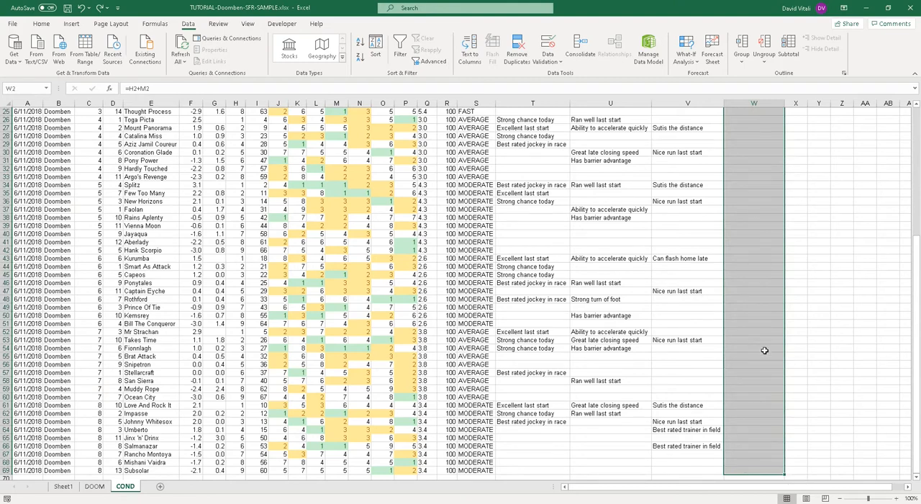
{"action": "key", "text": "ctrl+d"}
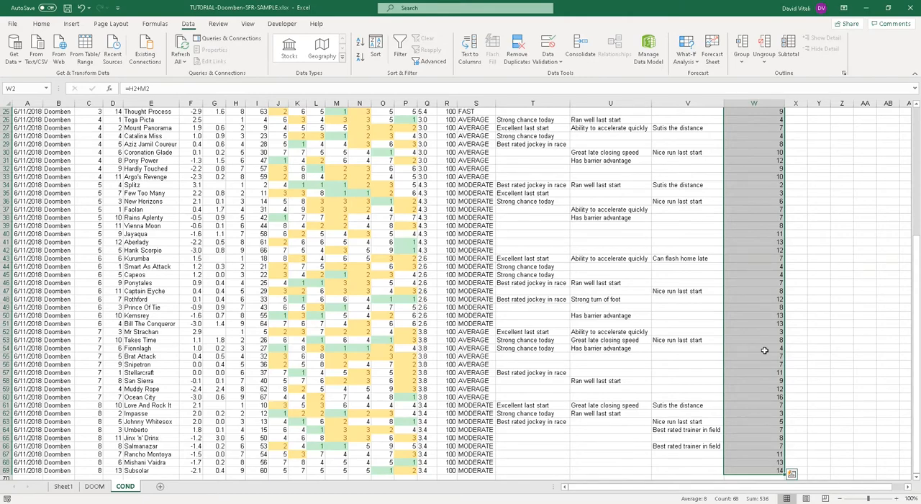
Step: Look through the ratings of all races in column W and relate them to the NAME and SET columns
{"action": "scroll", "coordinate": [799, 206], "scroll_direction": "up", "scroll_amount": 8}
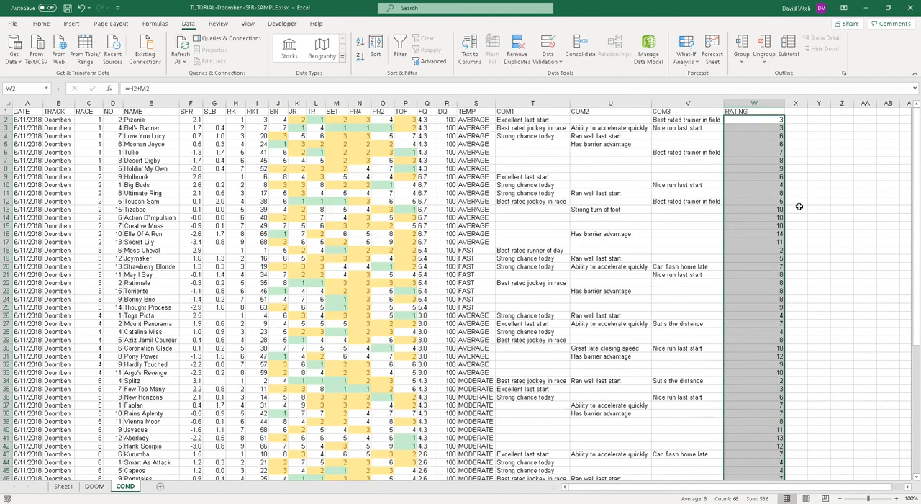
{"action": "scroll", "coordinate": [799, 206], "scroll_direction": "down", "scroll_amount": 13}
{"action": "scroll", "coordinate": [799, 206], "scroll_direction": "up", "scroll_amount": 13}
{"action": "left_click", "coordinate": [758, 121]}
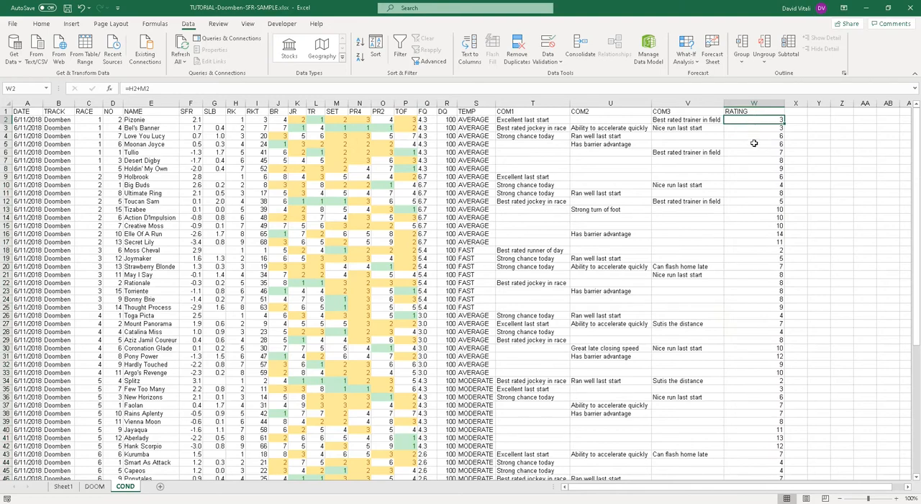
{"action": "scroll", "coordinate": [754, 168], "scroll_direction": "down", "scroll_amount": 13}
{"action": "scroll", "coordinate": [755, 168], "scroll_direction": "up", "scroll_amount": 7}
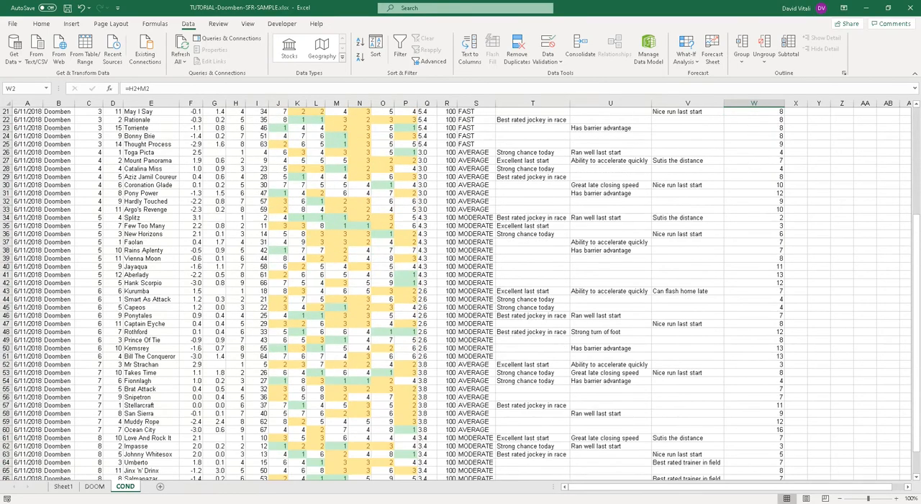
{"action": "scroll", "coordinate": [484, 234], "scroll_direction": "up", "scroll_amount": 7}
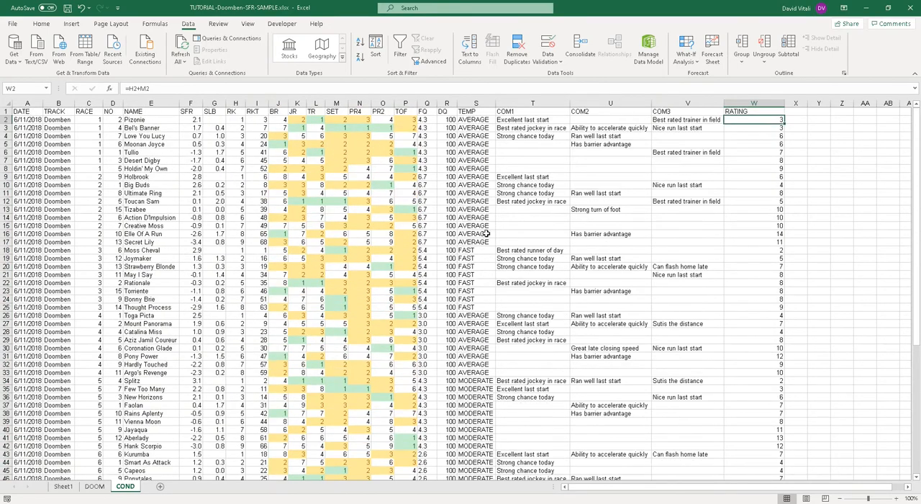
{"action": "left_click", "coordinate": [158, 122]}
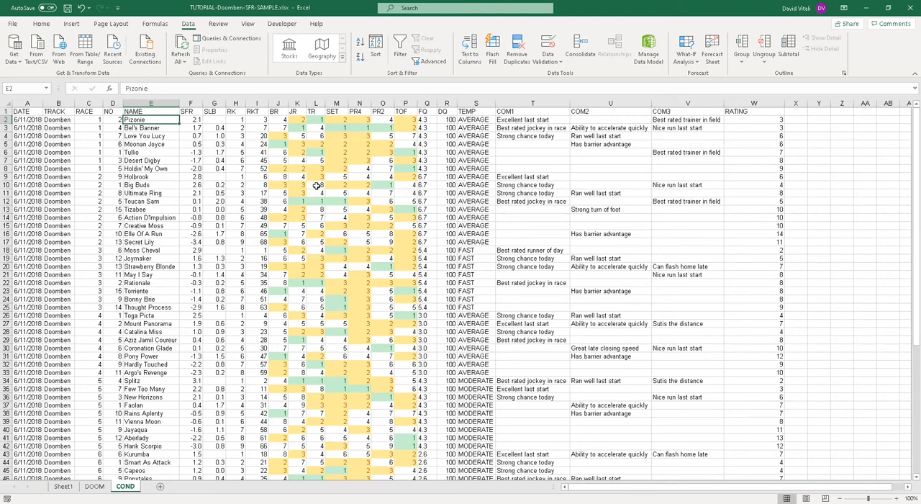
{"action": "left_click", "coordinate": [328, 112]}
{"action": "left_click", "coordinate": [332, 177]}
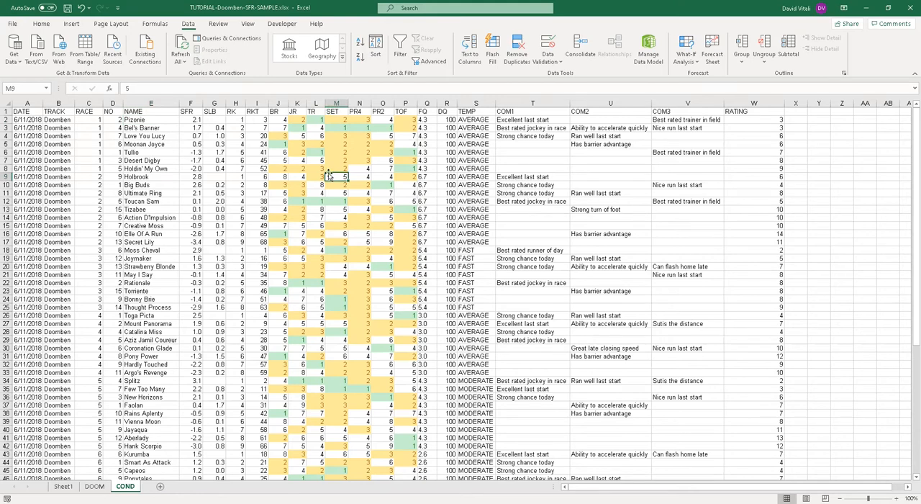
{"action": "left_click", "coordinate": [738, 112]}
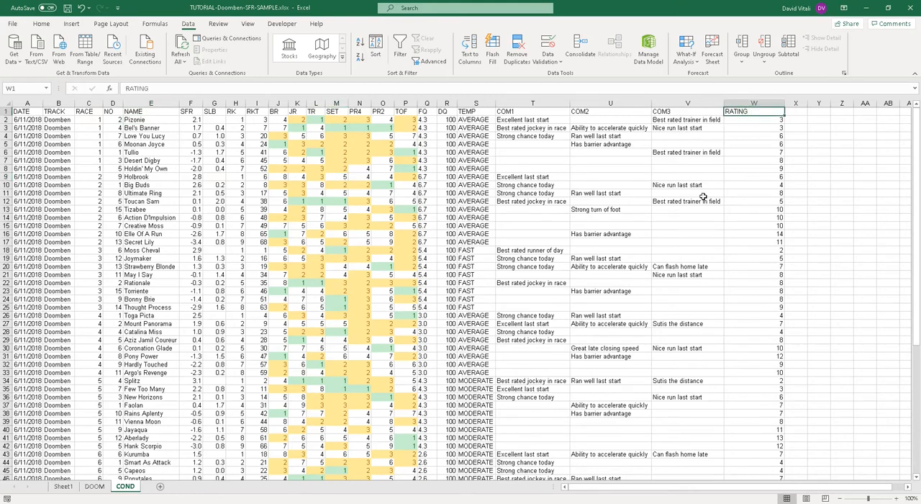
Step: Set up a custom sort of the whole COND sheet, comparing the column choices with and without headers, and keep the data-has-headers option on
{"action": "left_click", "coordinate": [6, 105]}
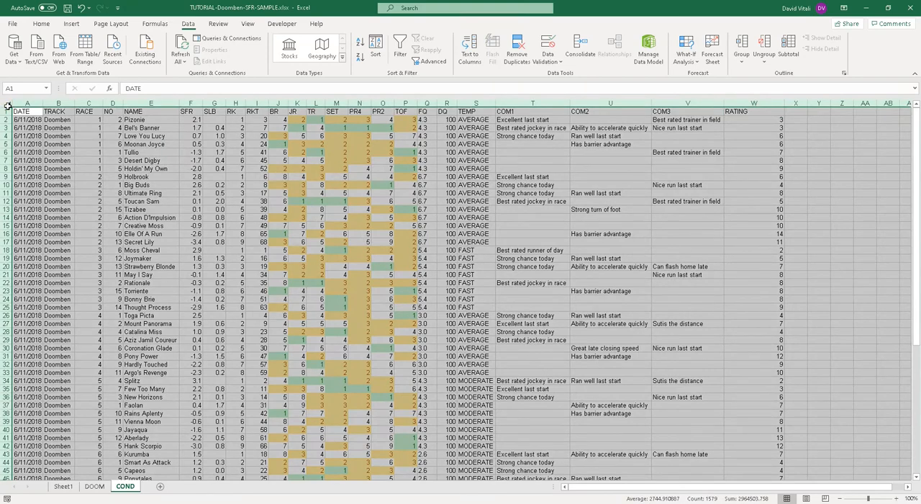
{"action": "left_click", "coordinate": [377, 57]}
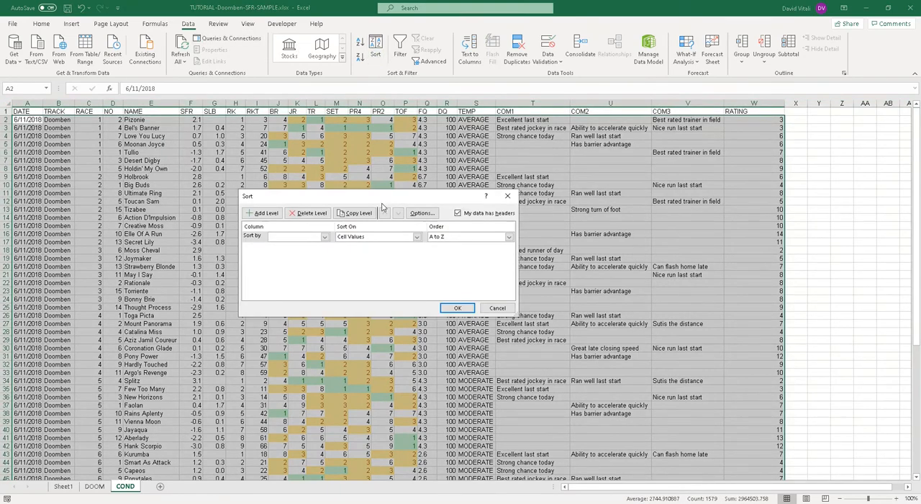
{"action": "left_click", "coordinate": [469, 215]}
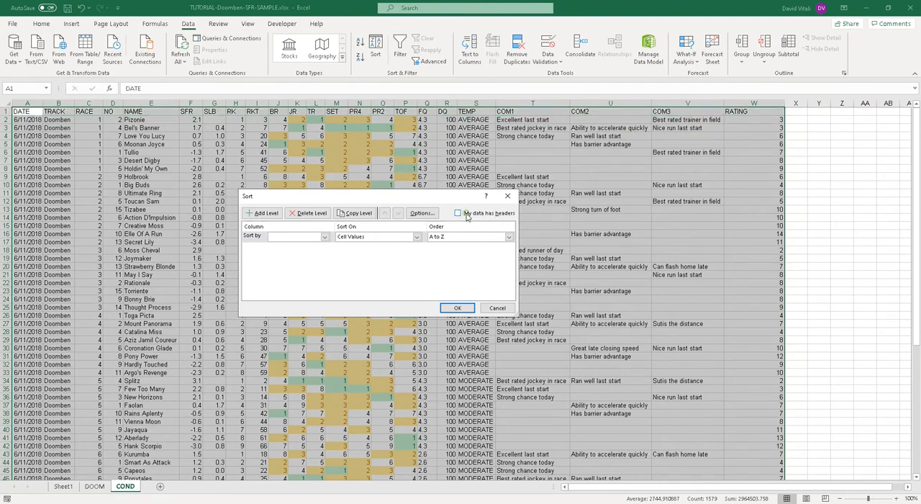
{"action": "left_click", "coordinate": [477, 214]}
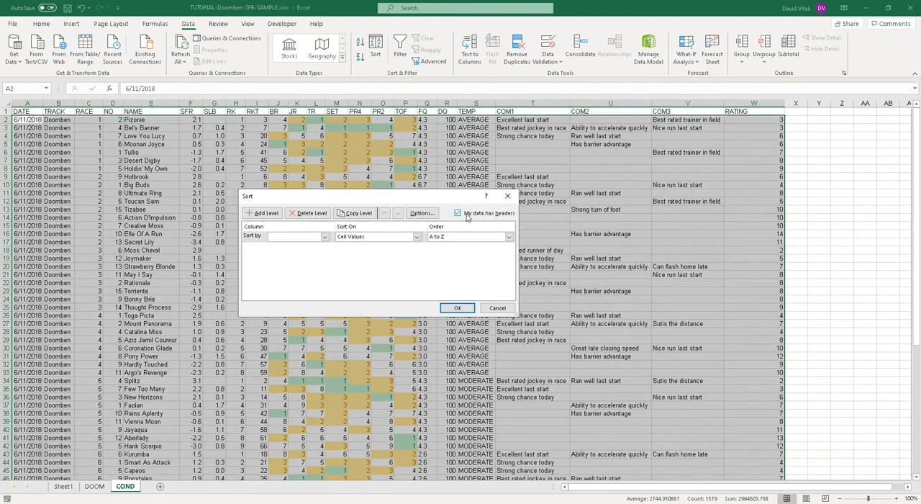
{"action": "left_click", "coordinate": [325, 237]}
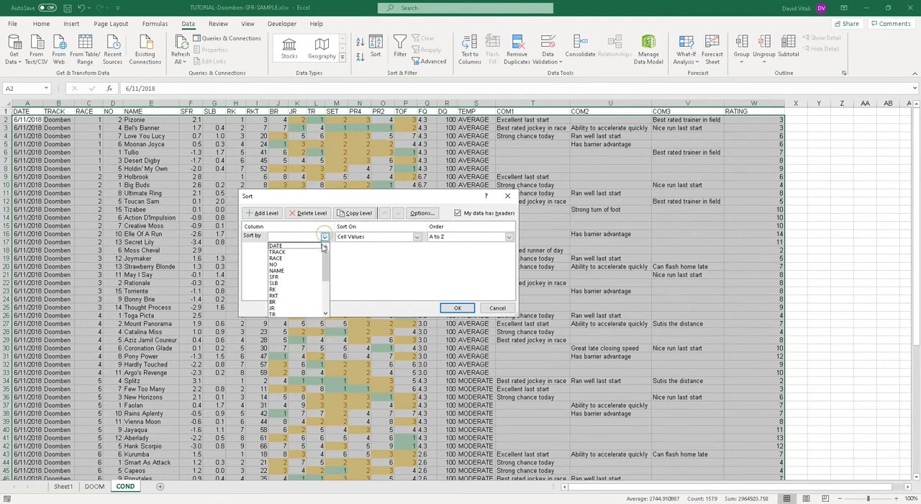
{"action": "left_click", "coordinate": [481, 215]}
{"action": "left_click", "coordinate": [469, 214]}
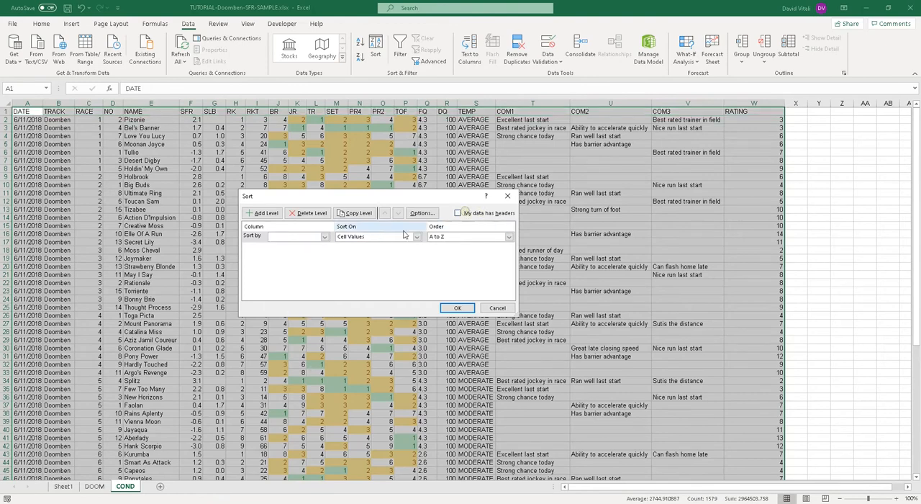
{"action": "left_click", "coordinate": [324, 237]}
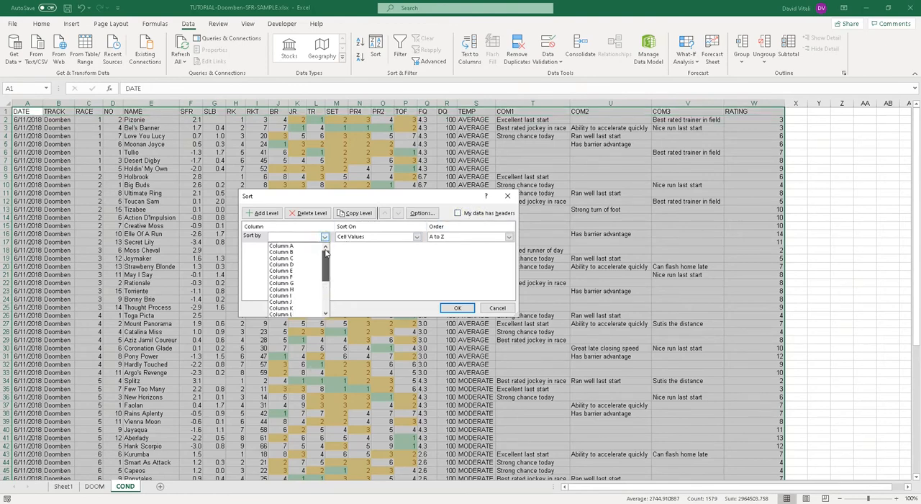
{"action": "left_click", "coordinate": [468, 216]}
{"action": "left_click", "coordinate": [468, 216]}
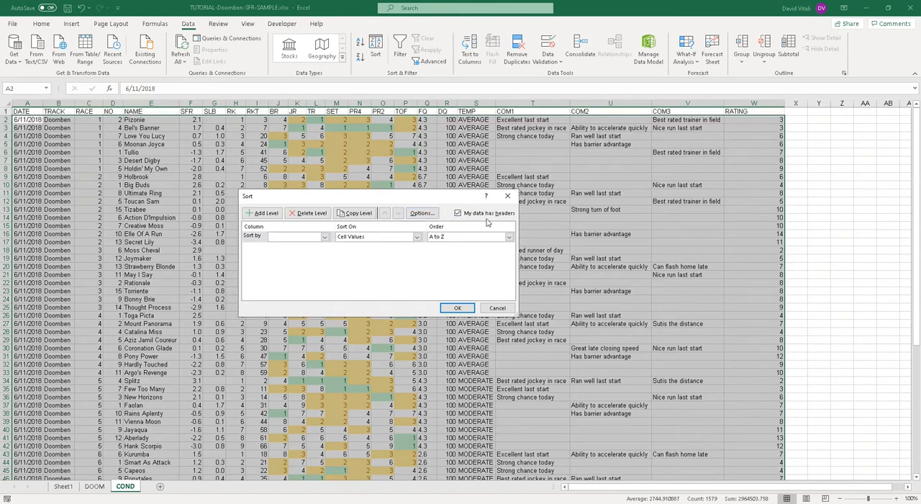
Step: Sort the runners by RATING on cell values, from smallest to largest
{"action": "left_click", "coordinate": [325, 236]}
{"action": "scroll", "coordinate": [298, 281], "scroll_direction": "down", "scroll_amount": 4}
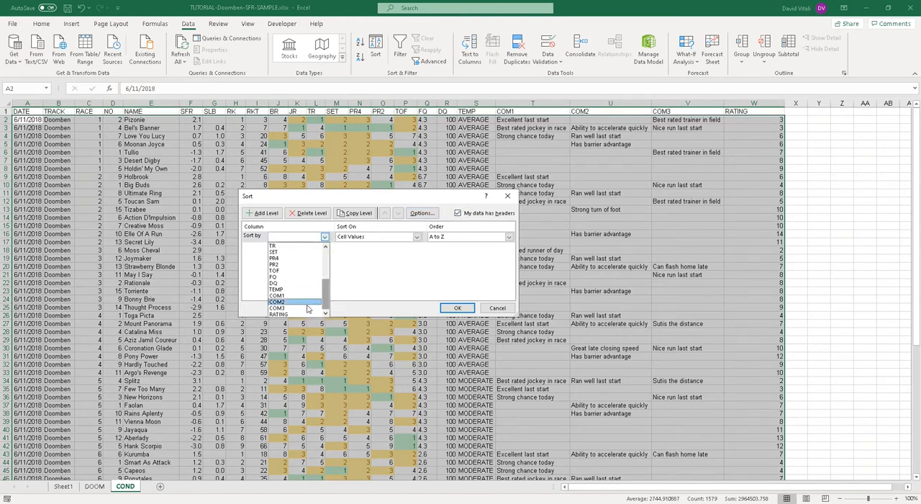
{"action": "left_click", "coordinate": [297, 314]}
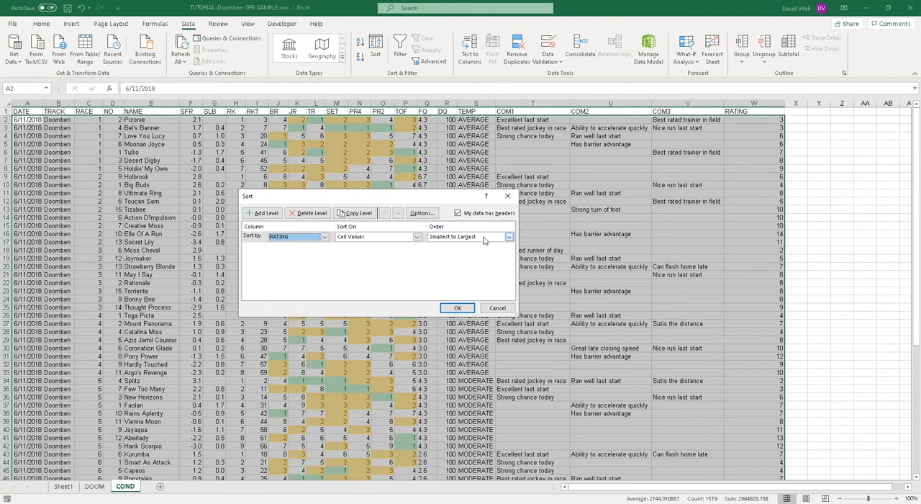
{"action": "left_click", "coordinate": [456, 308]}
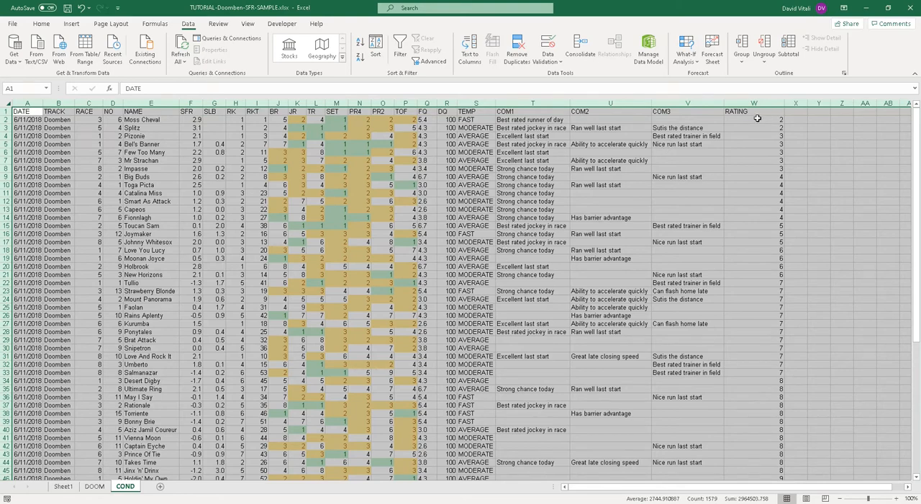
Step: Look through the sorted RATING values in column W, starting with the lowest-rated runners
{"action": "left_click", "coordinate": [757, 118]}
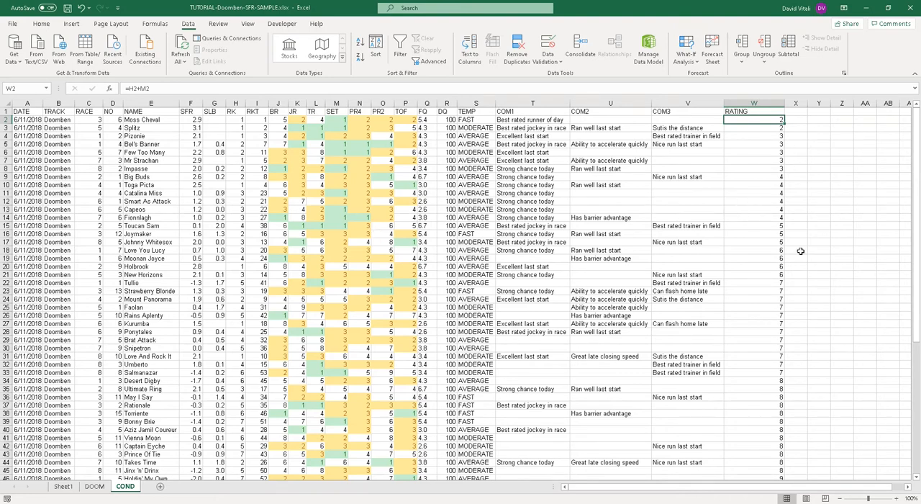
{"action": "left_click", "coordinate": [749, 128]}
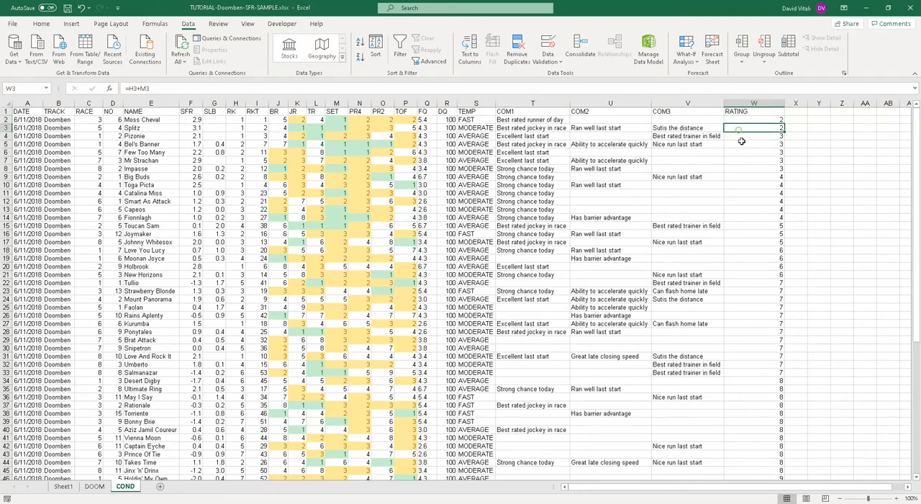
{"action": "left_click", "coordinate": [746, 152]}
{"action": "scroll", "coordinate": [751, 173], "scroll_direction": "down", "scroll_amount": 10}
{"action": "scroll", "coordinate": [751, 178], "scroll_direction": "up", "scroll_amount": 10}
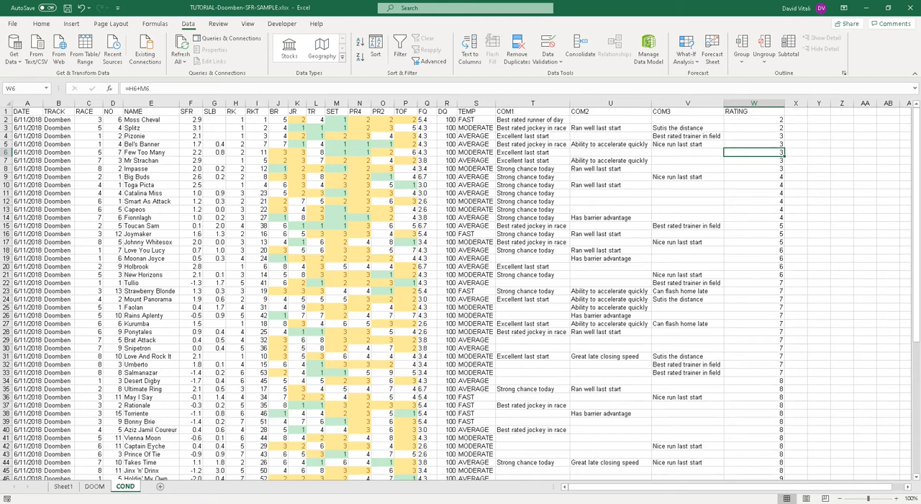
Step: Add the column headings FP in X1 and PRICE in Y1, and widen the FP column slightly
{"action": "left_click", "coordinate": [794, 111]}
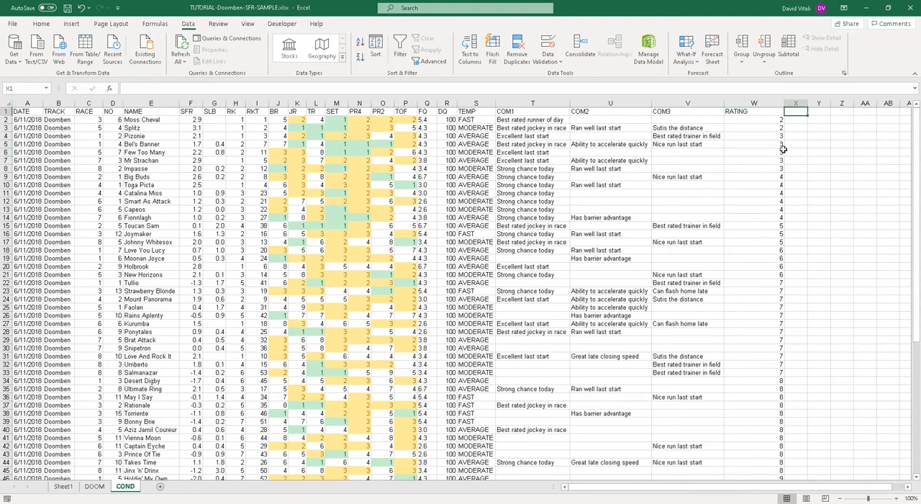
{"action": "type", "text": "FP"}
{"action": "key", "text": "Tab"}
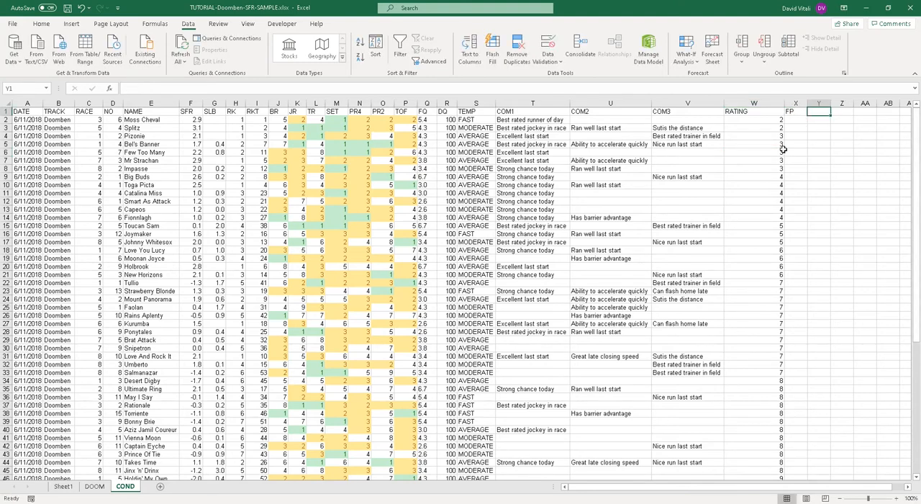
{"action": "type", "text": "PRICE"}
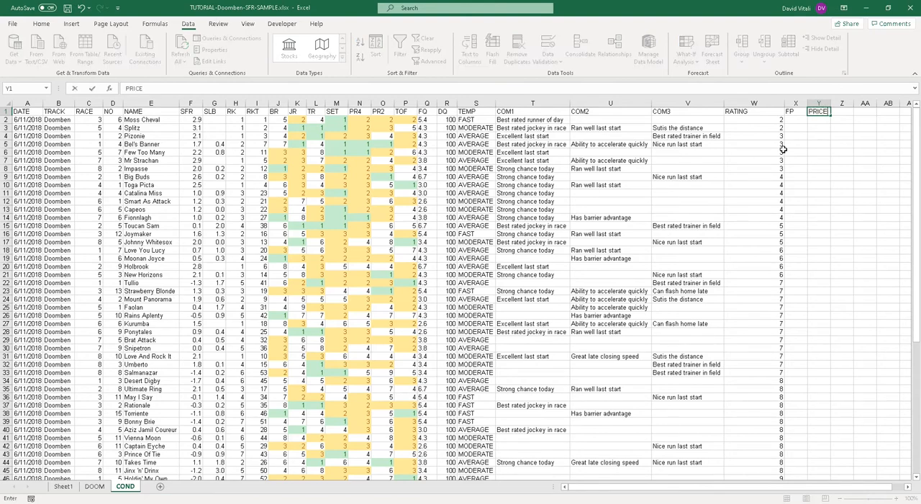
{"action": "key", "text": "Return"}
{"action": "key", "text": "Left"}
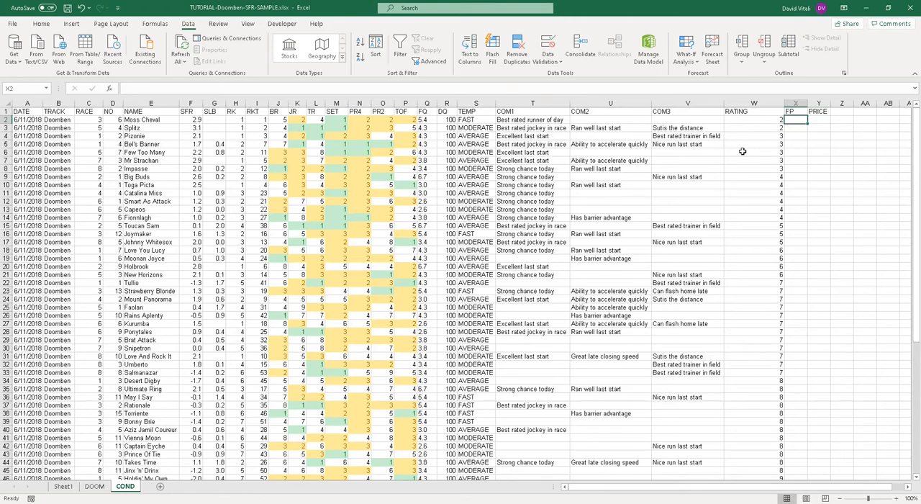
{"action": "left_click_drag", "start_coordinate": [809, 103], "coordinate": [816, 103]}
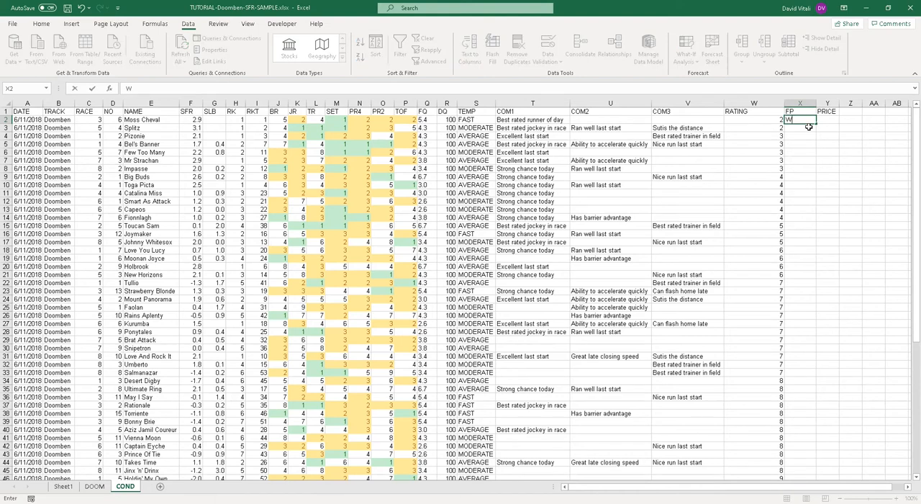
Step: Enter the finishing results WIN, PLC, PLC and UP in cells X2 to X5 of the FP column
{"action": "type", "text": "WIN"}
{"action": "key", "text": "Return"}
{"action": "type", "text": "PLC"}
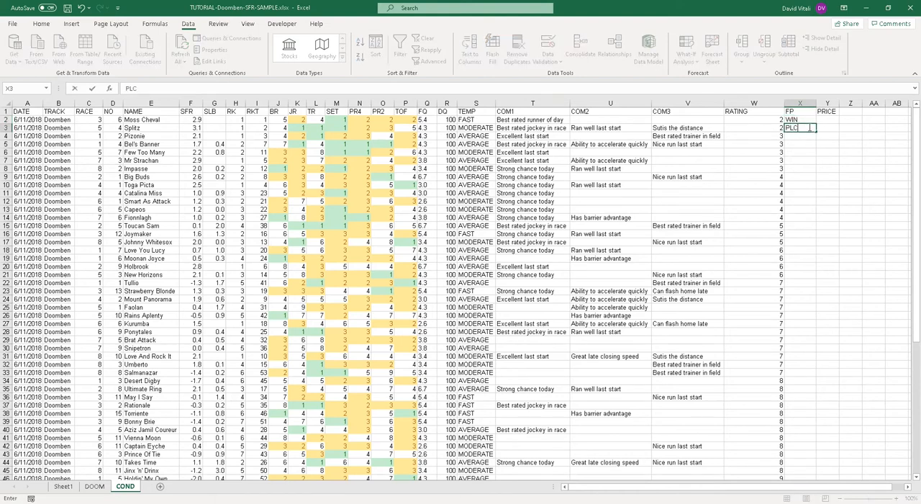
{"action": "key", "text": "Return"}
{"action": "type", "text": "PLC"}
{"action": "key", "text": "Return"}
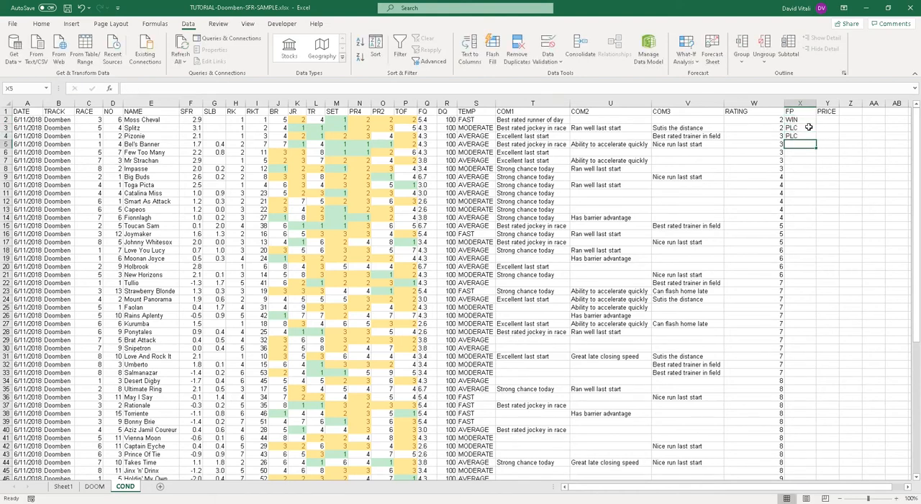
{"action": "type", "text": "UP"}
{"action": "key", "text": "Return"}
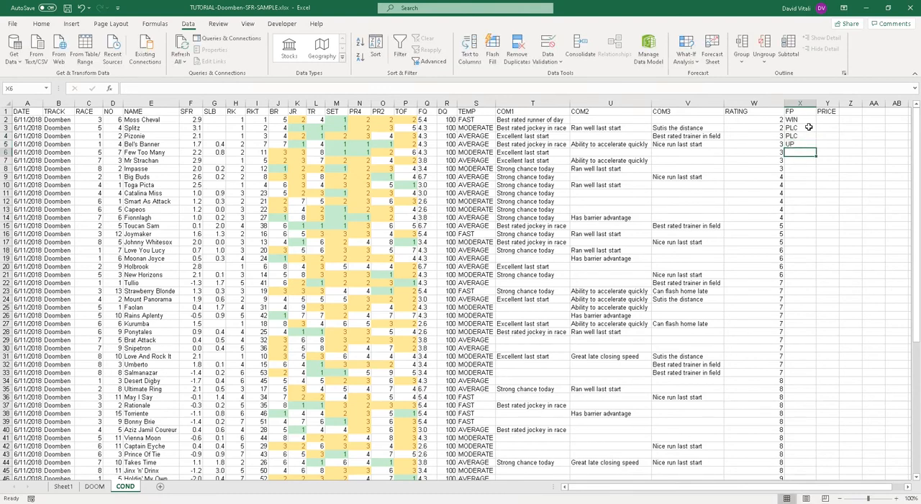
Step: Enter the finishing results WIN, UP and WIN in cells X6 to X8 of the FP column
{"action": "type", "text": "WIN"}
{"action": "key", "text": "Return"}
{"action": "type", "text": "UP"}
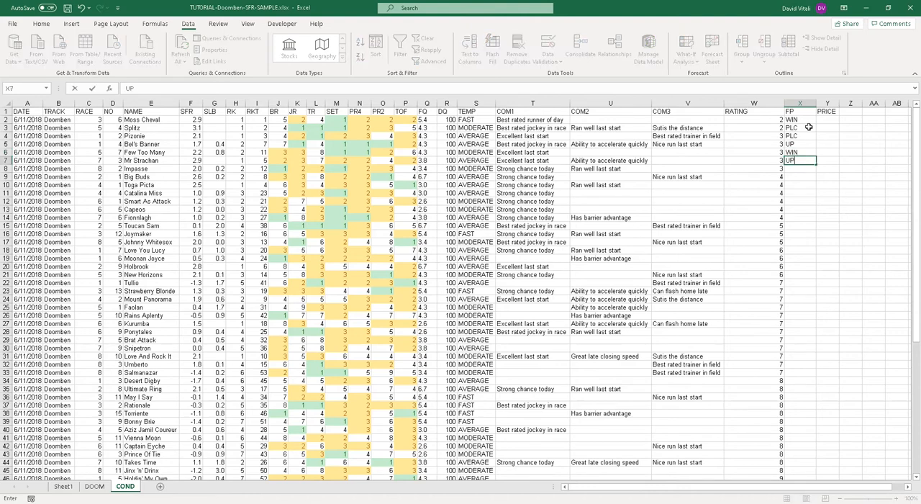
{"action": "key", "text": "Up"}
{"action": "key", "text": "Down"}
{"action": "key", "text": "Down"}
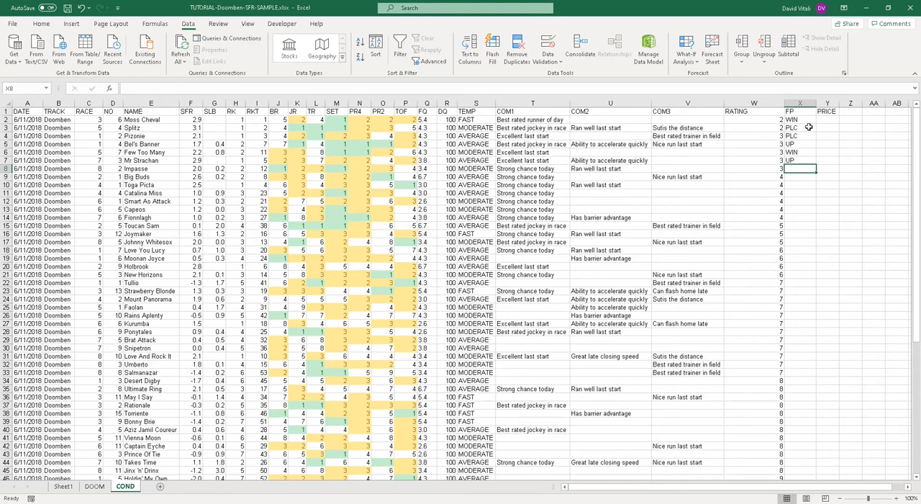
{"action": "type", "text": "WIN"}
{"action": "key", "text": "Return"}
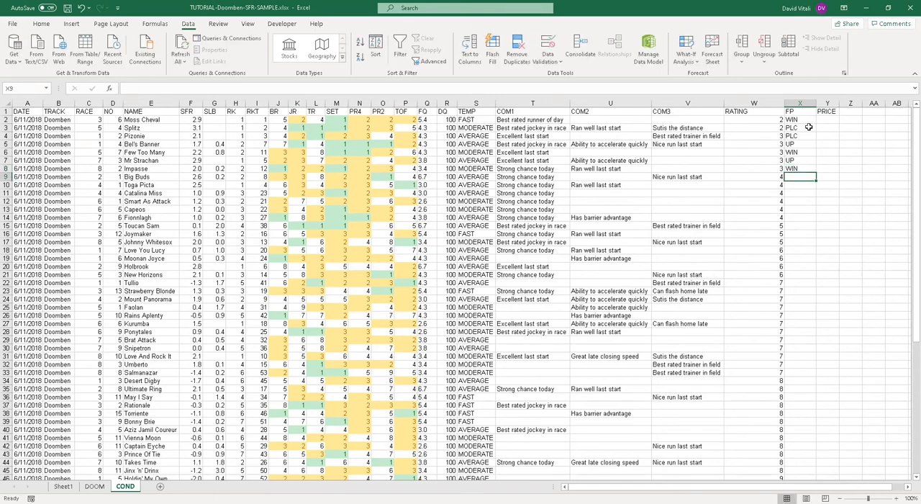
Step: Enter the finishing results UP, PLC and WIN in cells X9 to X11 of the FP column
{"action": "type", "text": "UP"}
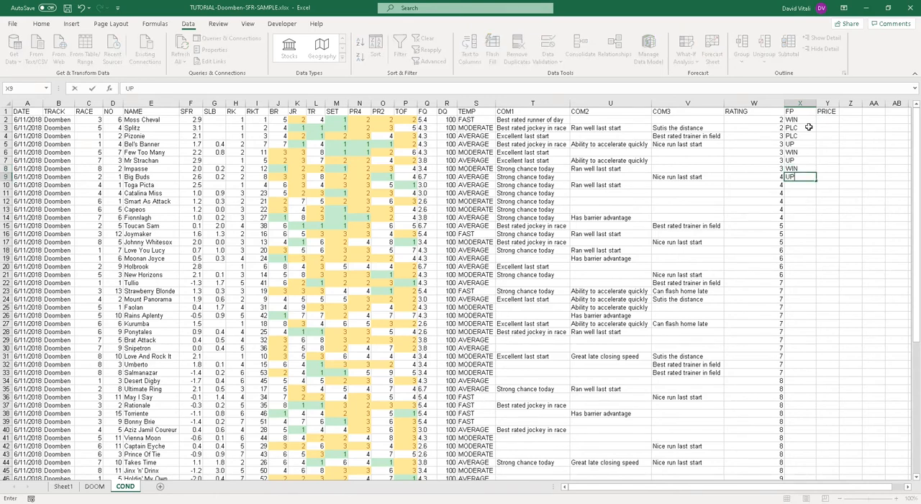
{"action": "key", "text": "Return"}
{"action": "type", "text": "PLC"}
{"action": "key", "text": "Return"}
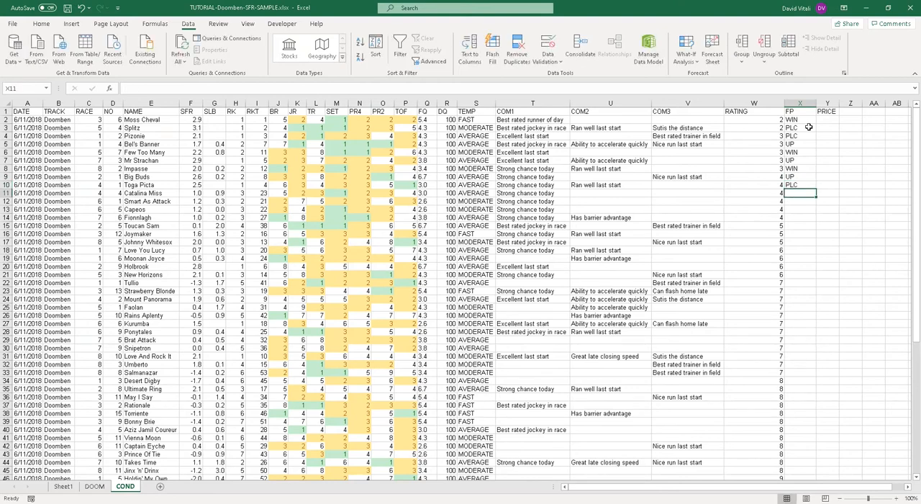
{"action": "type", "text": "WIN"}
{"action": "key", "text": "Return"}
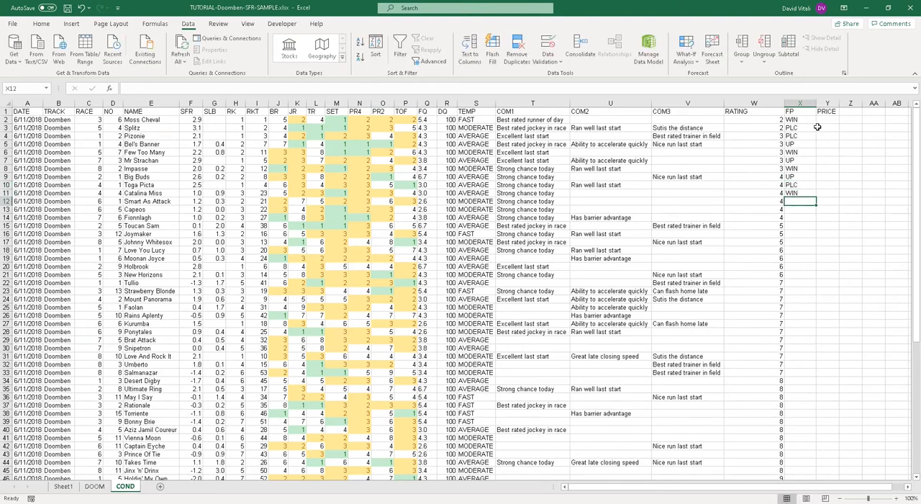
Step: Enter the PRICE of the first two winners: 3.4 in Y2 and 3.3 in Y6
{"action": "left_click", "coordinate": [828, 119]}
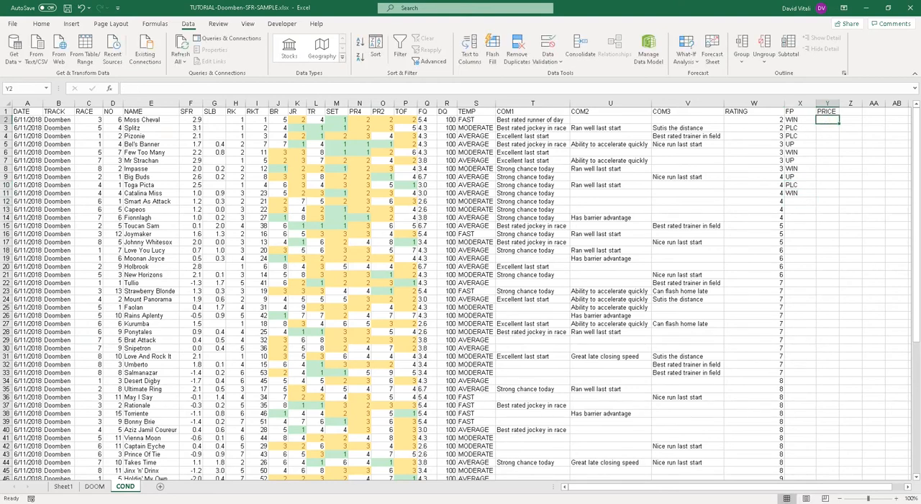
{"action": "type", "text": "3.4"}
{"action": "key", "text": "Return"}
{"action": "key", "text": "Down"}
{"action": "key", "text": "Down"}
{"action": "key", "text": "Down"}
{"action": "type", "text": "3"}
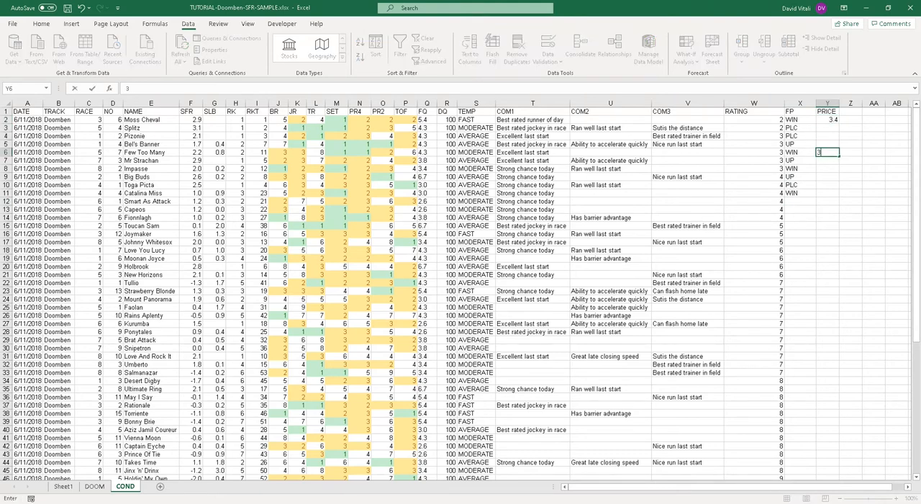
{"action": "key", "text": "Right"}
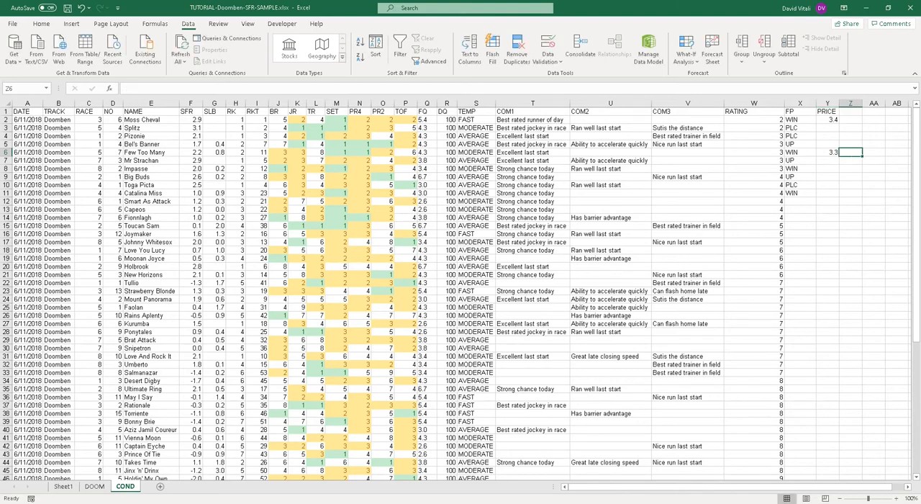
Step: Enter the PRICE of the remaining two winners: 4.2 in Y8 and 2.7 in Y11
{"action": "key", "text": "Down"}
{"action": "key", "text": "Left"}
{"action": "key", "text": "Left"}
{"action": "key", "text": "Down"}
{"action": "key", "text": "Right"}
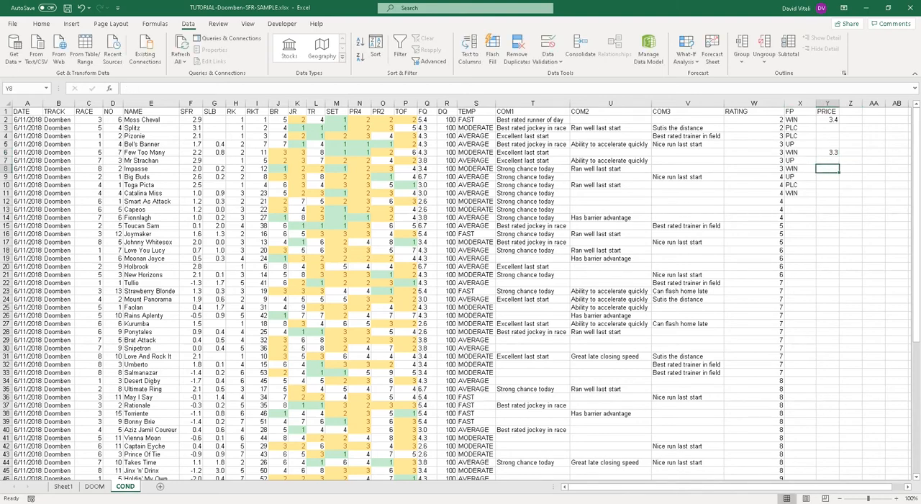
{"action": "type", "text": "4.2"}
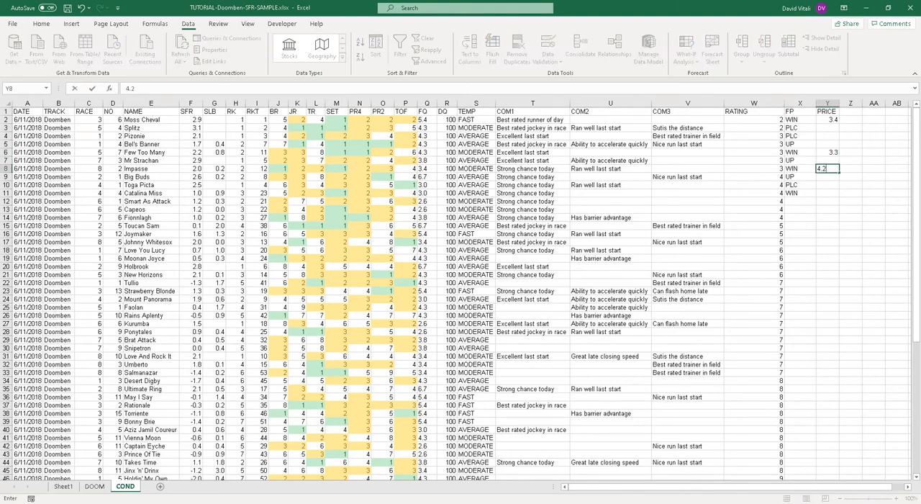
{"action": "key", "text": "Down"}
{"action": "key", "text": "Down"}
{"action": "key", "text": "Down"}
{"action": "type", "text": "2"}
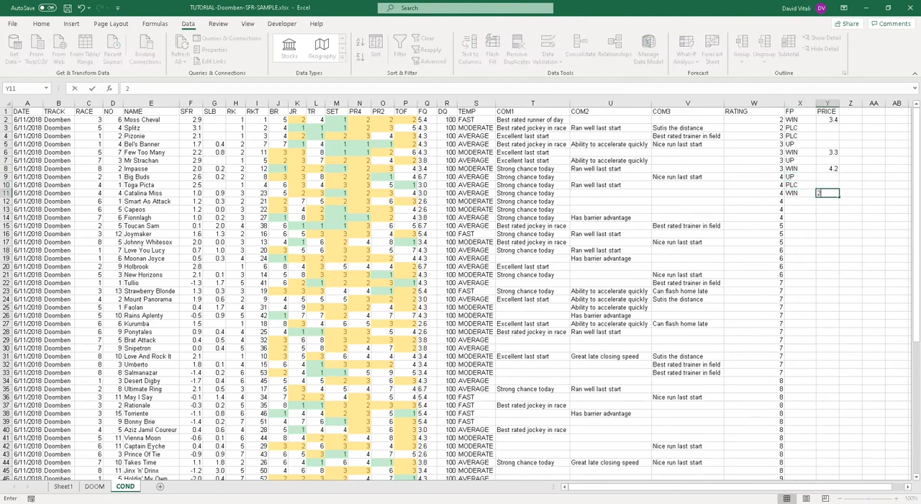
{"action": "type", "text": ".7"}
{"action": "key", "text": "Return"}
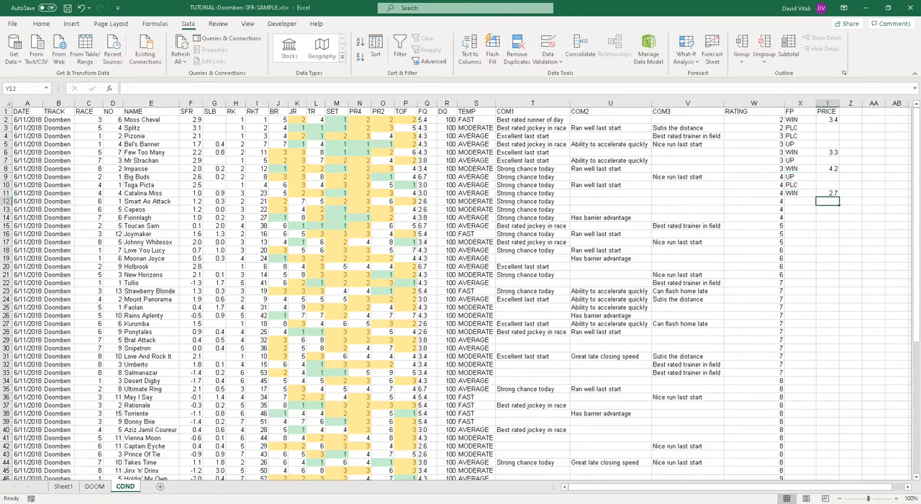
Step: Format the PRICE column Y with the Accounting dollar number format
{"action": "left_click", "coordinate": [828, 103]}
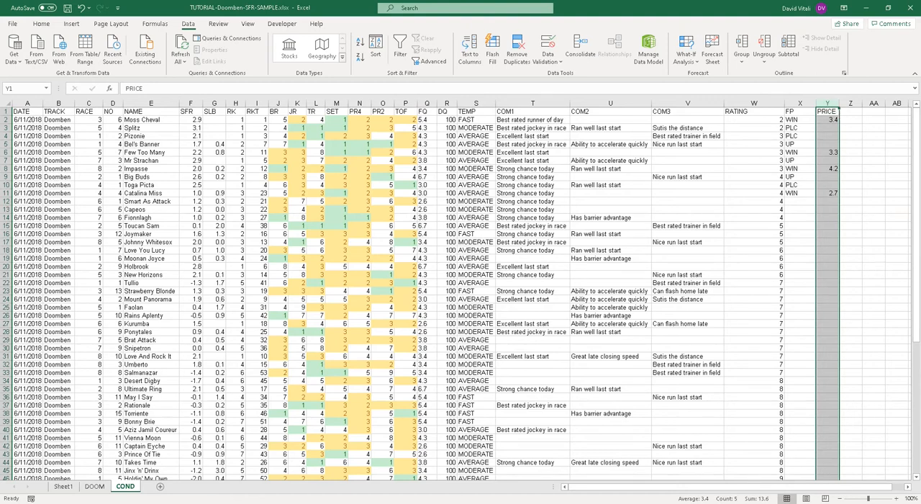
{"action": "left_click", "coordinate": [40, 24]}
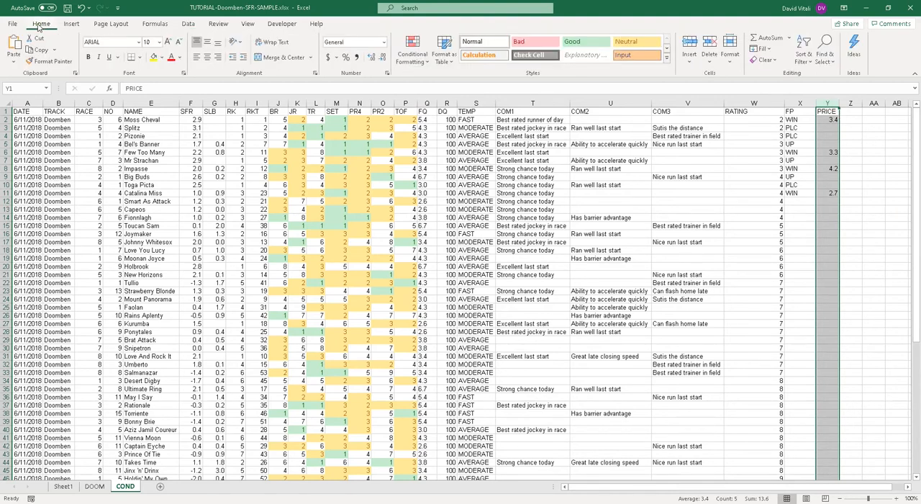
{"action": "left_click", "coordinate": [327, 58]}
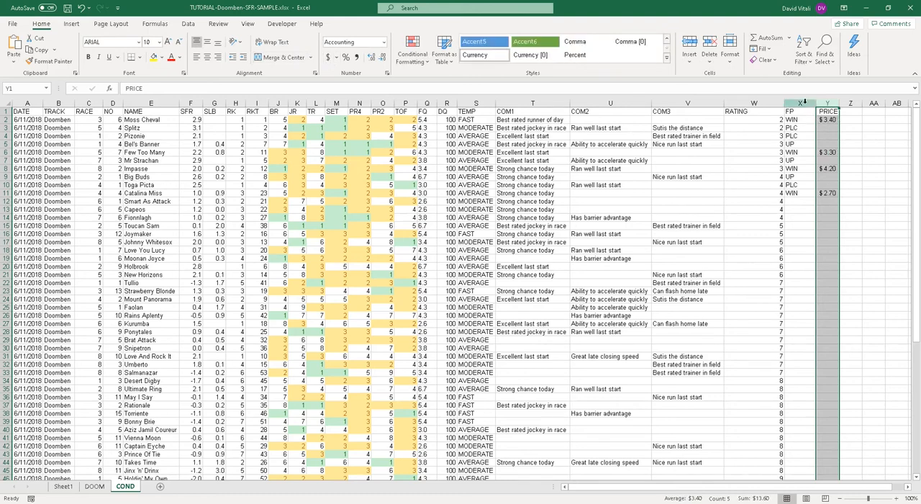
Step: Add a conditional formatting rule to FP column X giving cells equal to WIN a Green Fill with Dark Green Text
{"action": "left_click", "coordinate": [805, 103]}
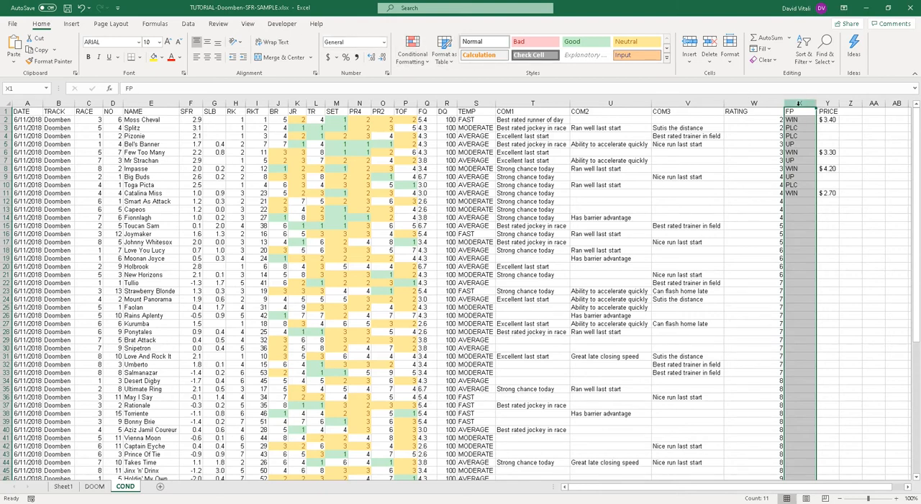
{"action": "left_click", "coordinate": [407, 68]}
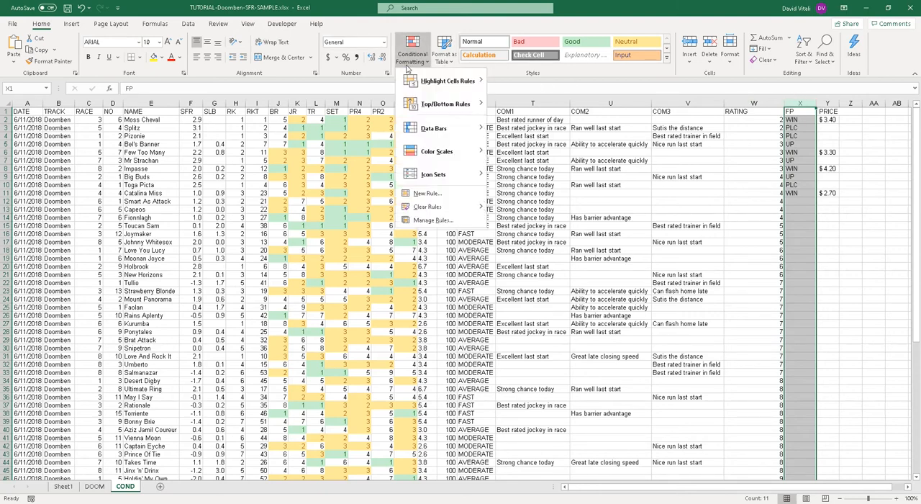
{"action": "mouse_move", "coordinate": [443, 80]}
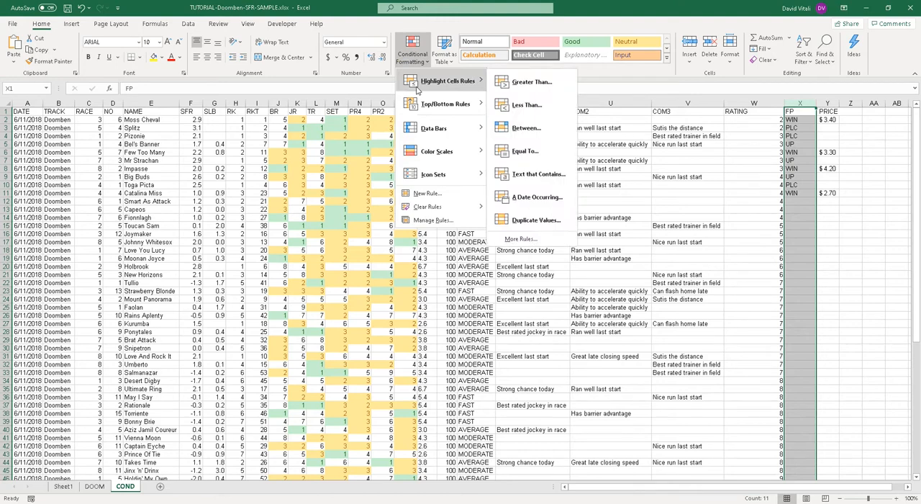
{"action": "left_click", "coordinate": [537, 151]}
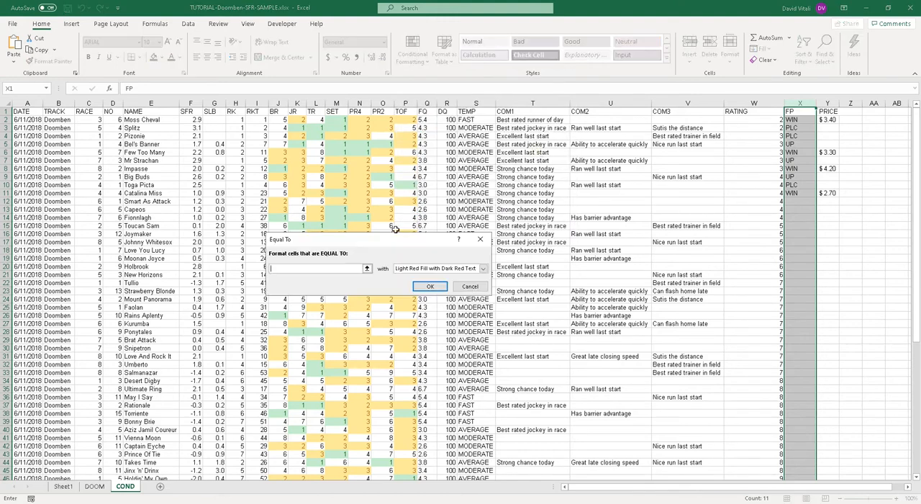
{"action": "type", "text": "WIN"}
{"action": "left_click", "coordinate": [424, 269]}
{"action": "left_click", "coordinate": [428, 289]}
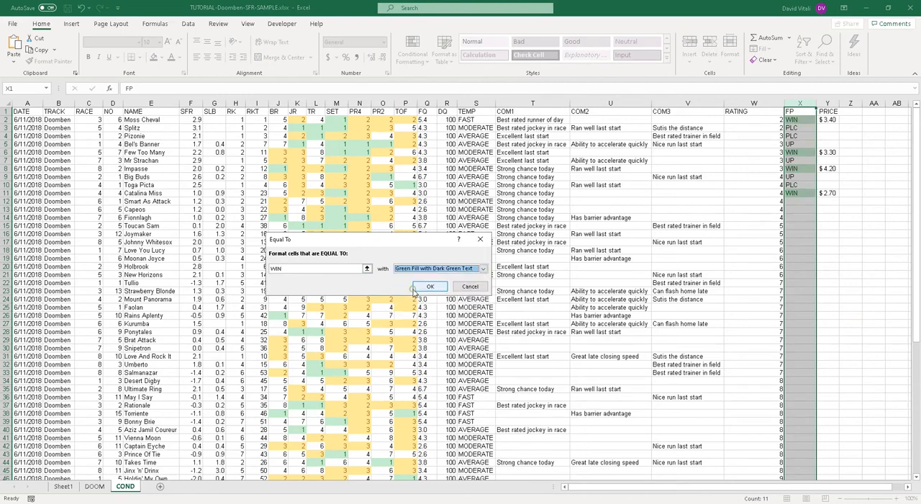
{"action": "left_click", "coordinate": [424, 284]}
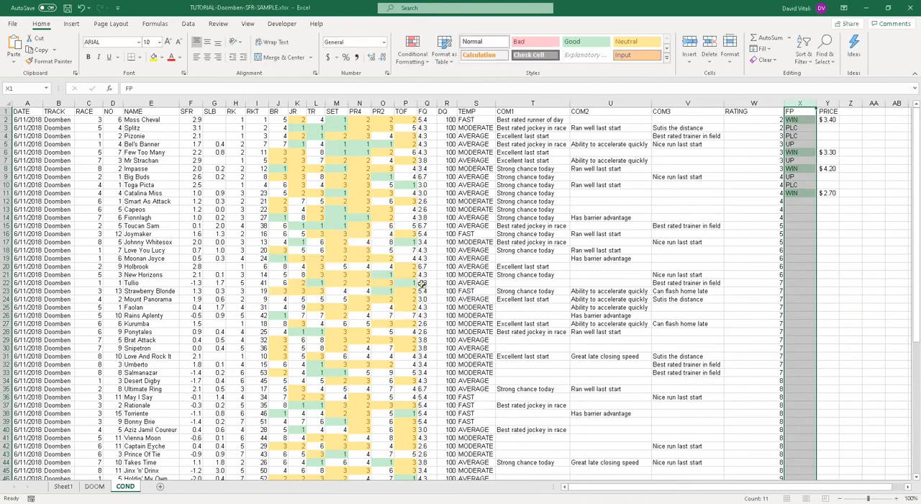
Step: Add a conditional formatting rule to the FP column giving cells equal to PLC a Yellow Fill with Dark Yellow Text
{"action": "left_click", "coordinate": [419, 66]}
{"action": "mouse_move", "coordinate": [446, 80]}
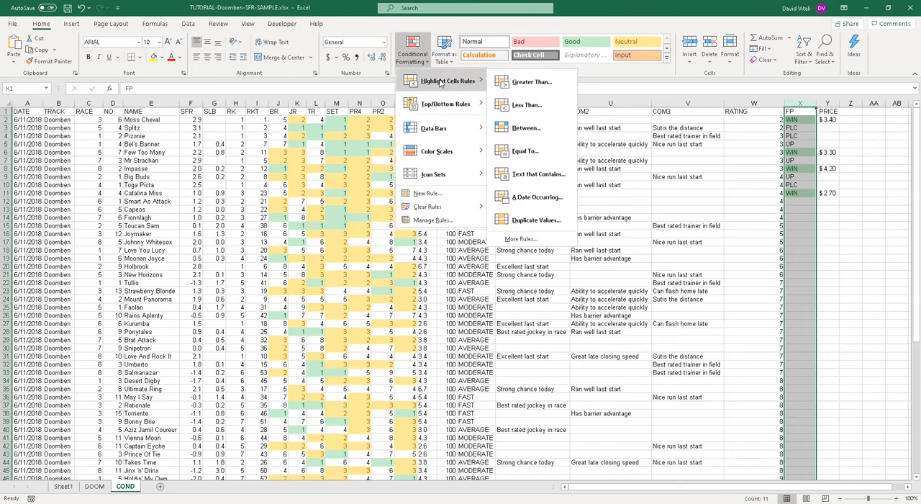
{"action": "left_click", "coordinate": [517, 150]}
{"action": "type", "text": "PLC"}
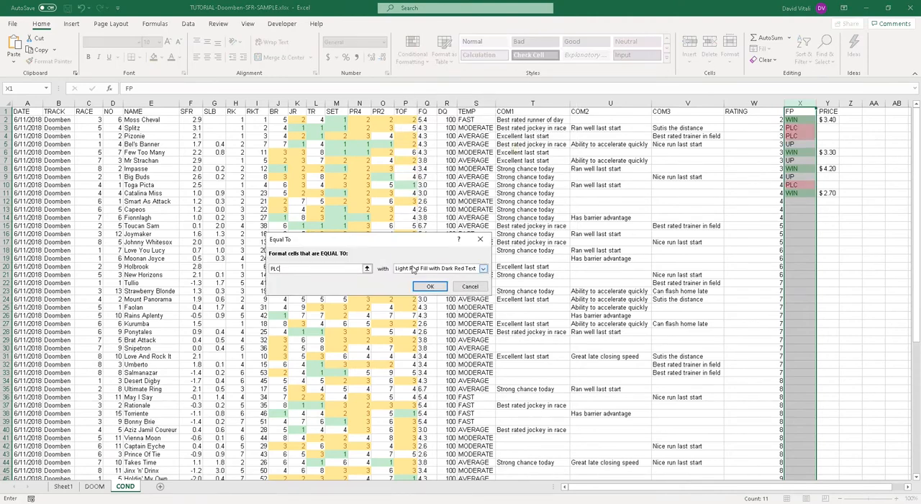
{"action": "left_click", "coordinate": [413, 269]}
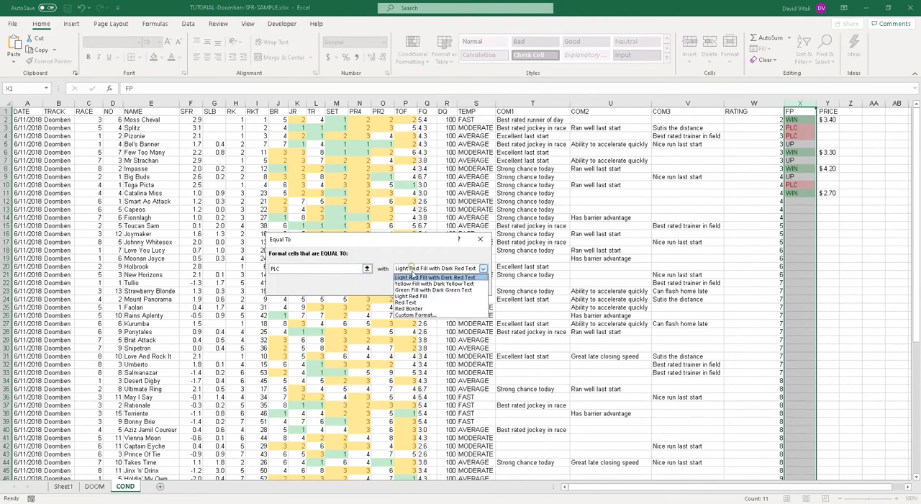
{"action": "left_click", "coordinate": [415, 286]}
{"action": "left_click", "coordinate": [435, 290]}
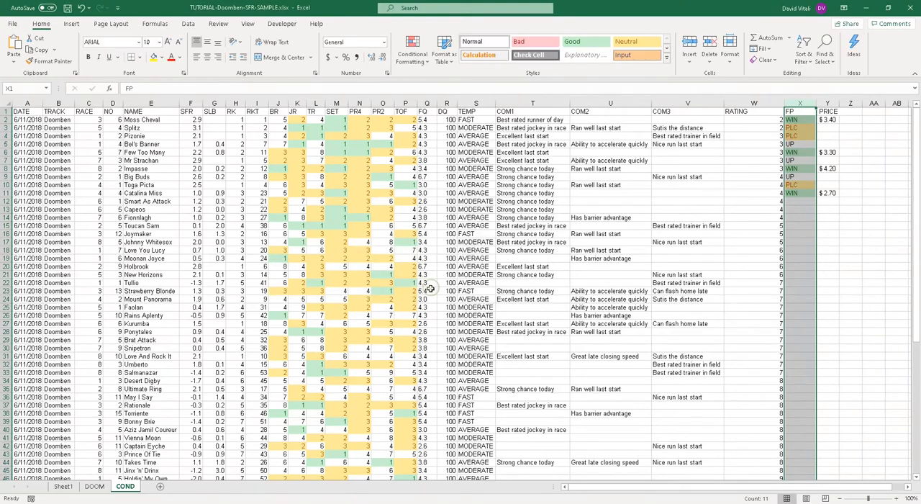
Step: Add a conditional formatting rule to the FP column giving cells equal to UP a Light Red Fill with Dark Red Text
{"action": "left_click", "coordinate": [412, 51]}
{"action": "mouse_move", "coordinate": [448, 80]}
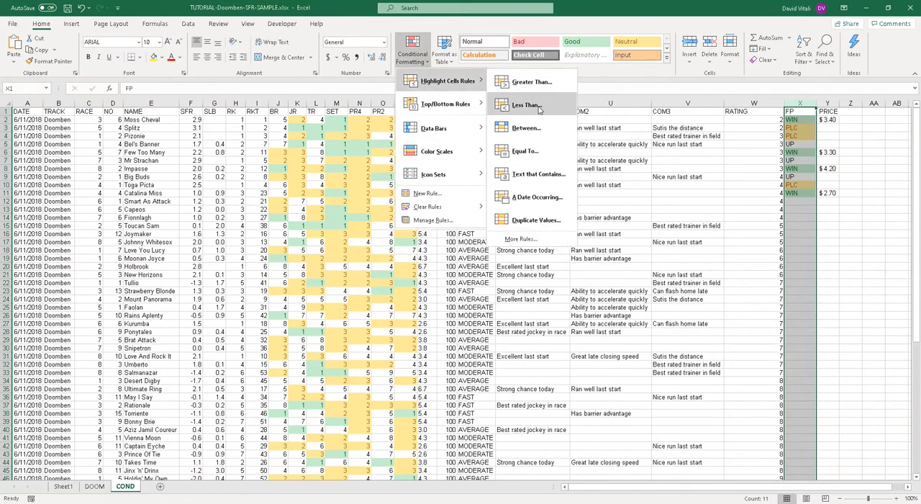
{"action": "left_click", "coordinate": [539, 155]}
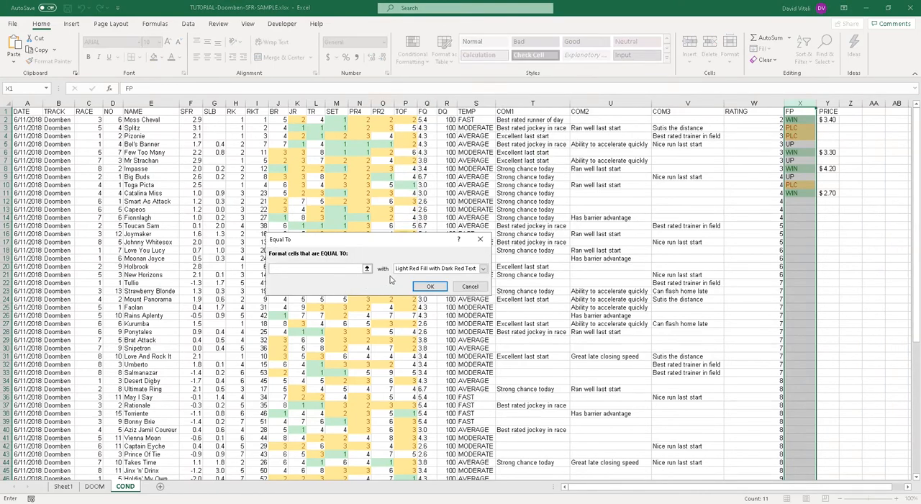
{"action": "type", "text": "UP"}
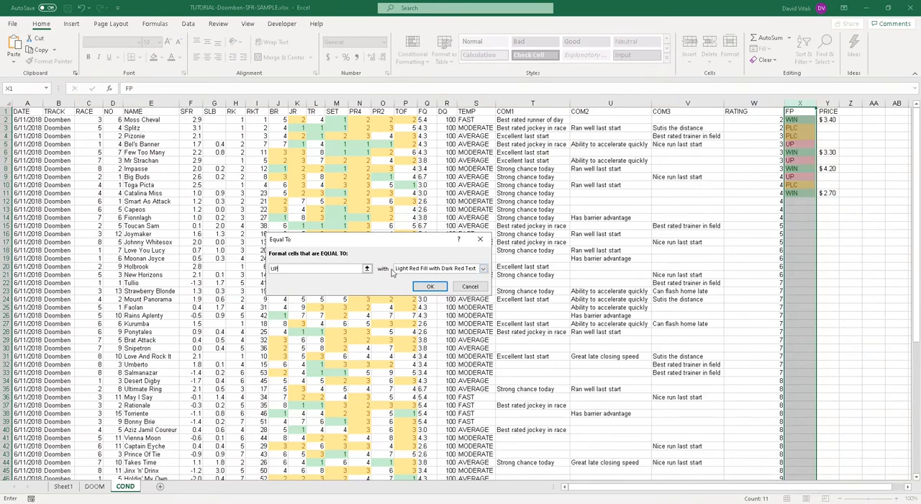
{"action": "left_click", "coordinate": [430, 287]}
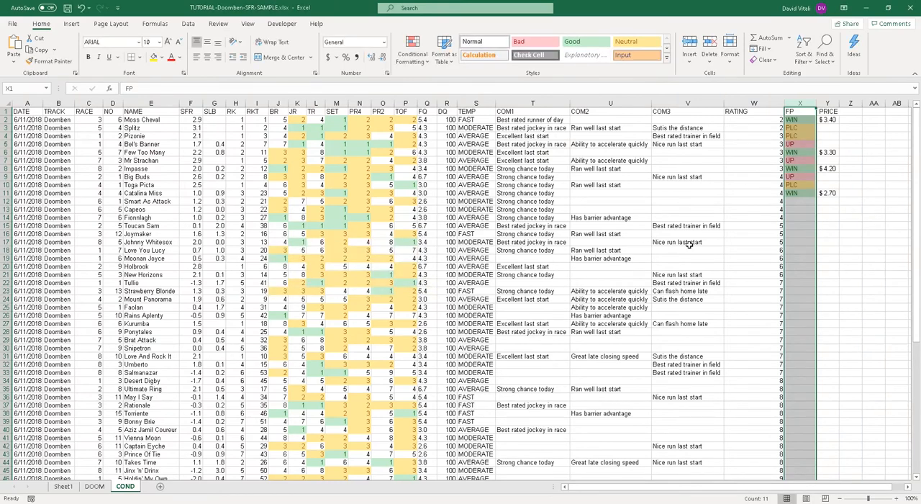
Step: Deselect the FP column, save the workbook and select the first RATING value in cell W2
{"action": "left_click", "coordinate": [778, 243]}
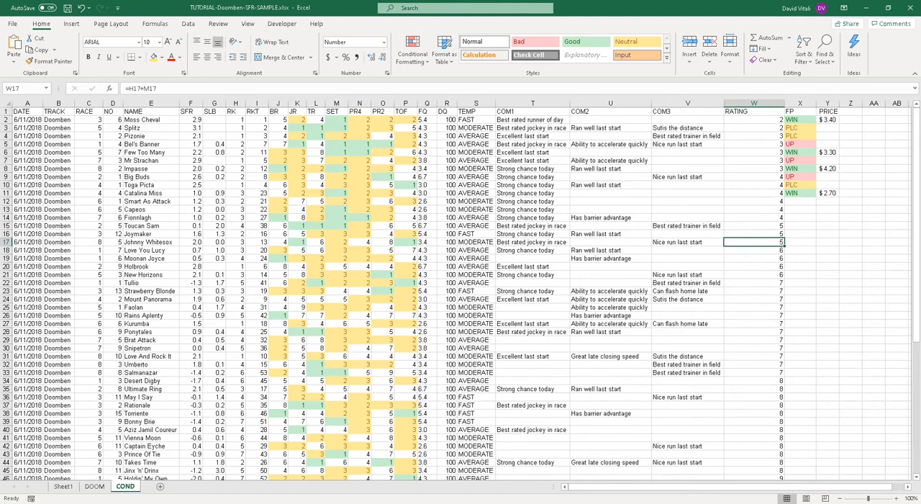
{"action": "left_click", "coordinate": [67, 13]}
{"action": "left_click", "coordinate": [748, 119]}
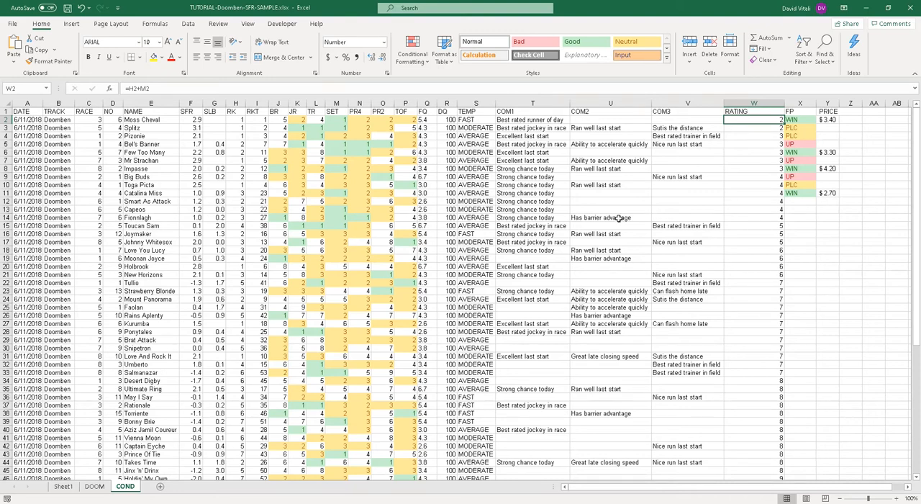
Step: Switch to the browser and look through the Horse Racing Excel Data Tutorial page, its sections, contents and downloads
{"action": "left_click", "coordinate": [111, 502]}
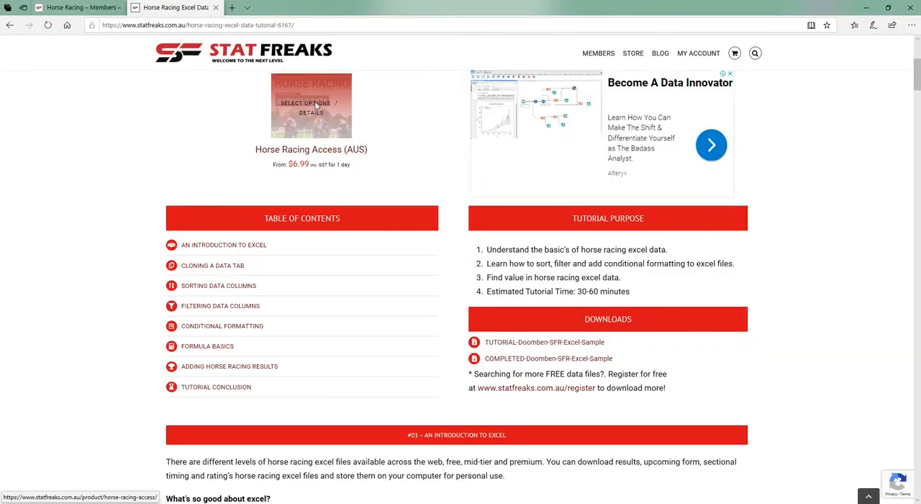
{"action": "scroll", "coordinate": [446, 174], "scroll_direction": "down", "scroll_amount": 6}
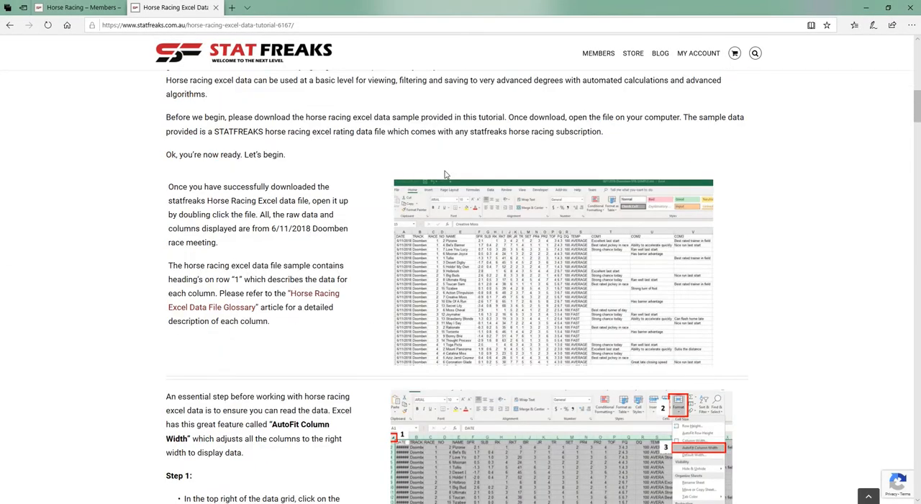
{"action": "scroll", "coordinate": [446, 174], "scroll_direction": "up", "scroll_amount": 8}
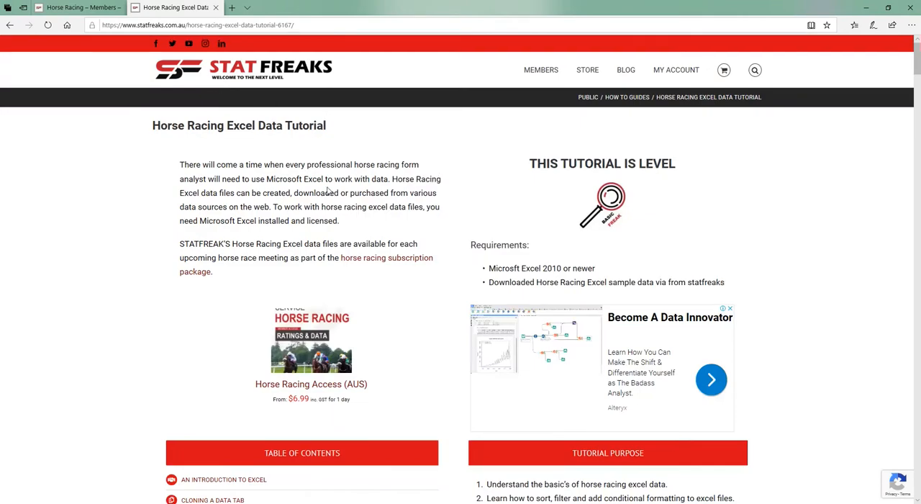
{"action": "scroll", "coordinate": [329, 191], "scroll_direction": "down", "scroll_amount": 12}
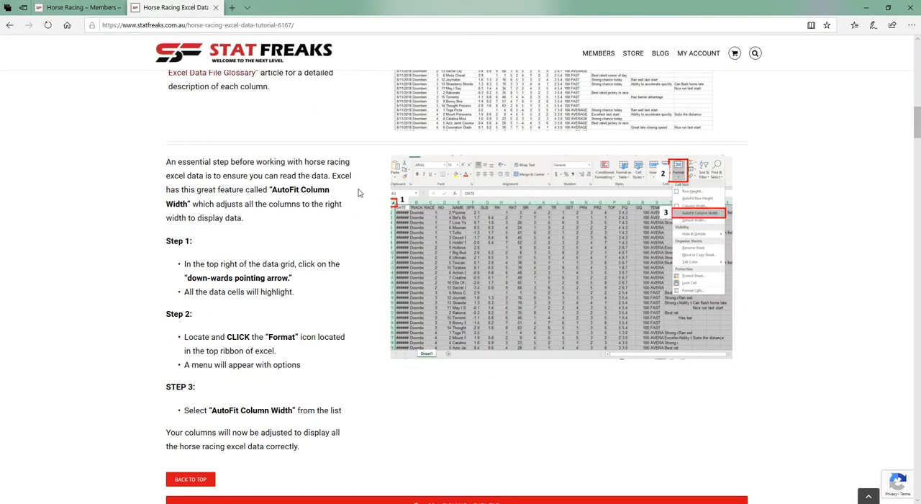
{"action": "scroll", "coordinate": [359, 193], "scroll_direction": "down", "scroll_amount": 6}
{"action": "scroll", "coordinate": [359, 193], "scroll_direction": "down", "scroll_amount": 8}
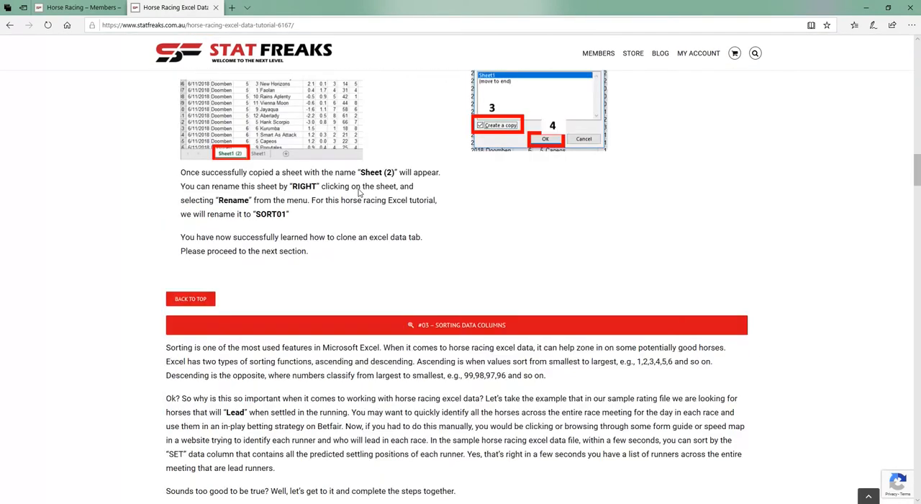
{"action": "scroll", "coordinate": [359, 193], "scroll_direction": "down", "scroll_amount": 4}
{"action": "scroll", "coordinate": [359, 193], "scroll_direction": "up", "scroll_amount": 20}
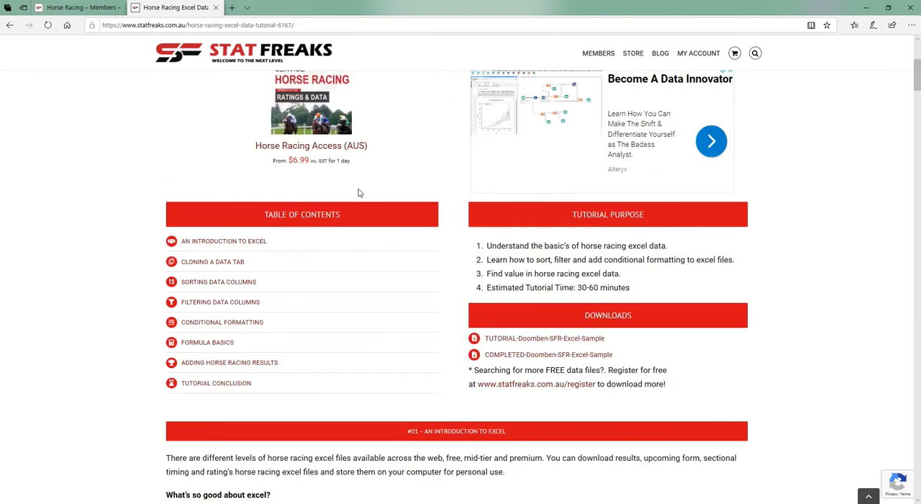
{"action": "scroll", "coordinate": [359, 193], "scroll_direction": "down", "scroll_amount": 3}
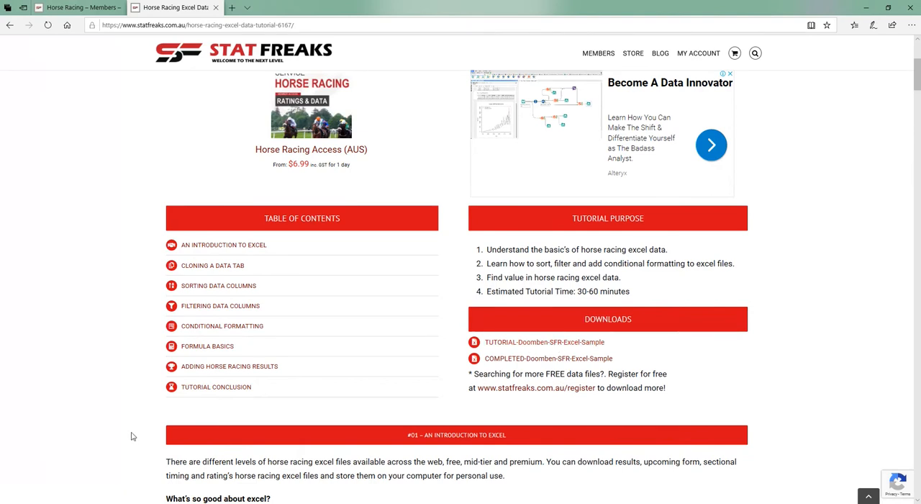
Step: Look over the SFR ratings reports and data files on the Stat Freaks Horse Racing members page
{"action": "left_click", "coordinate": [54, 7]}
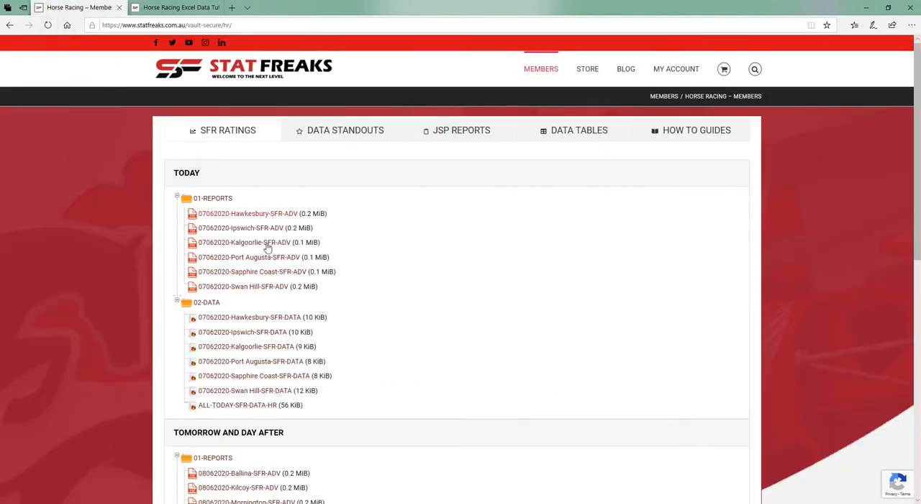
{"action": "scroll", "coordinate": [324, 317], "scroll_direction": "down", "scroll_amount": 3}
{"action": "scroll", "coordinate": [296, 162], "scroll_direction": "up", "scroll_amount": 3}
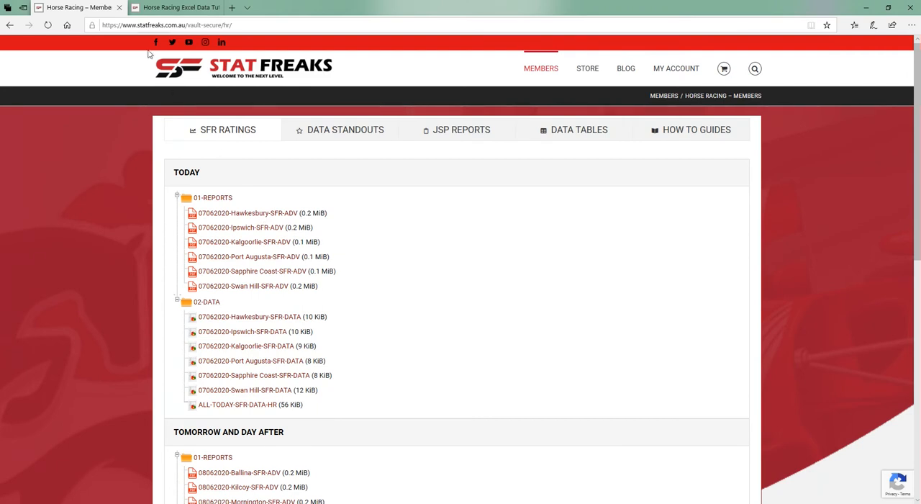
Step: Bring the Horse Racing Excel Data Tutorial page back up, then switch to the TUTORIAL-Doomben-SFR-SAMPLE workbook in Excel
{"action": "left_click", "coordinate": [166, 8]}
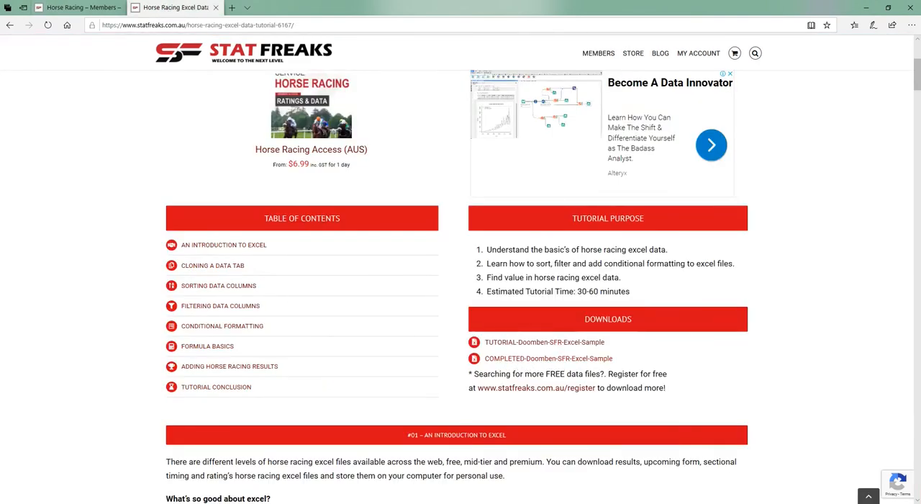
{"action": "mouse_move", "coordinate": [166, 497]}
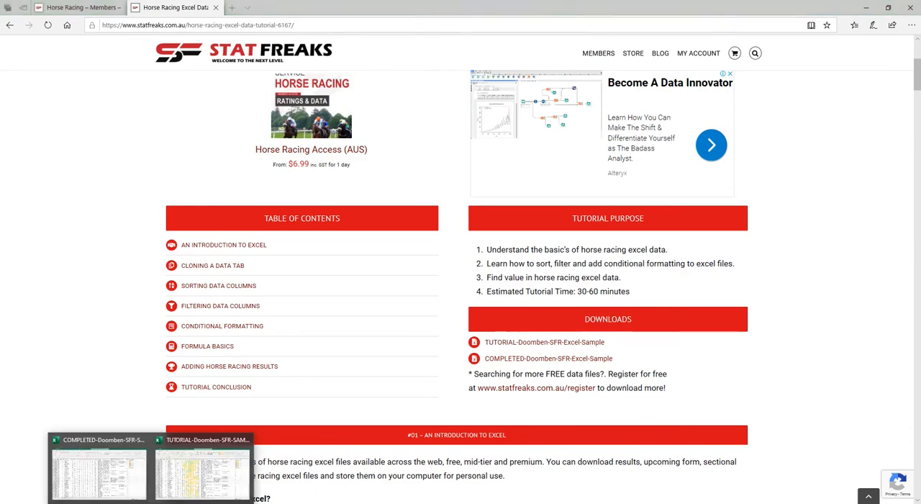
{"action": "left_click", "coordinate": [180, 477]}
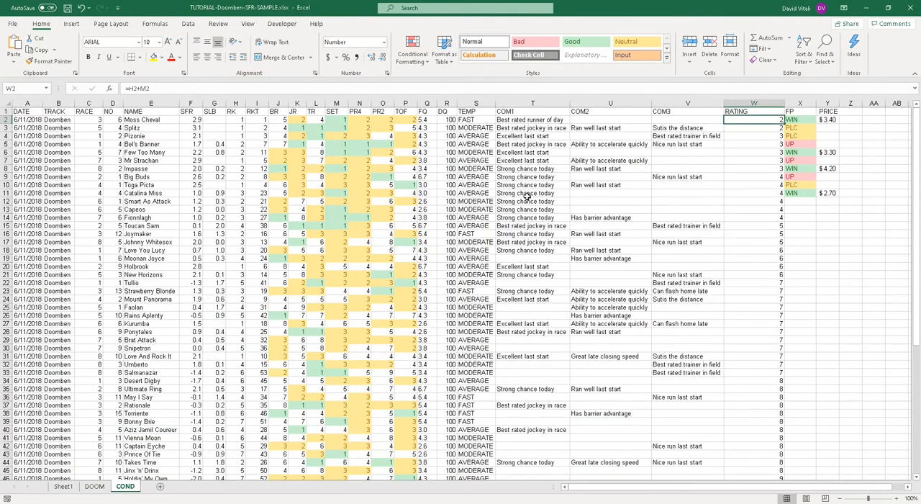